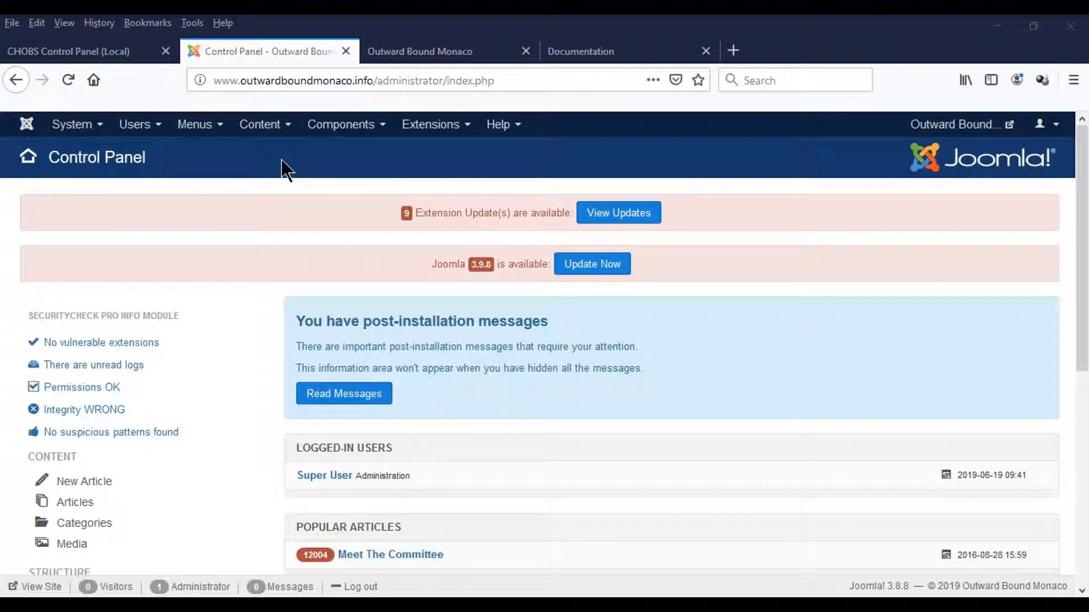
- Close the extra Outward Bound Monaco page and open the site's template styles list in the Joomla administrator
{"action": "left_click", "coordinate": [527, 52]}
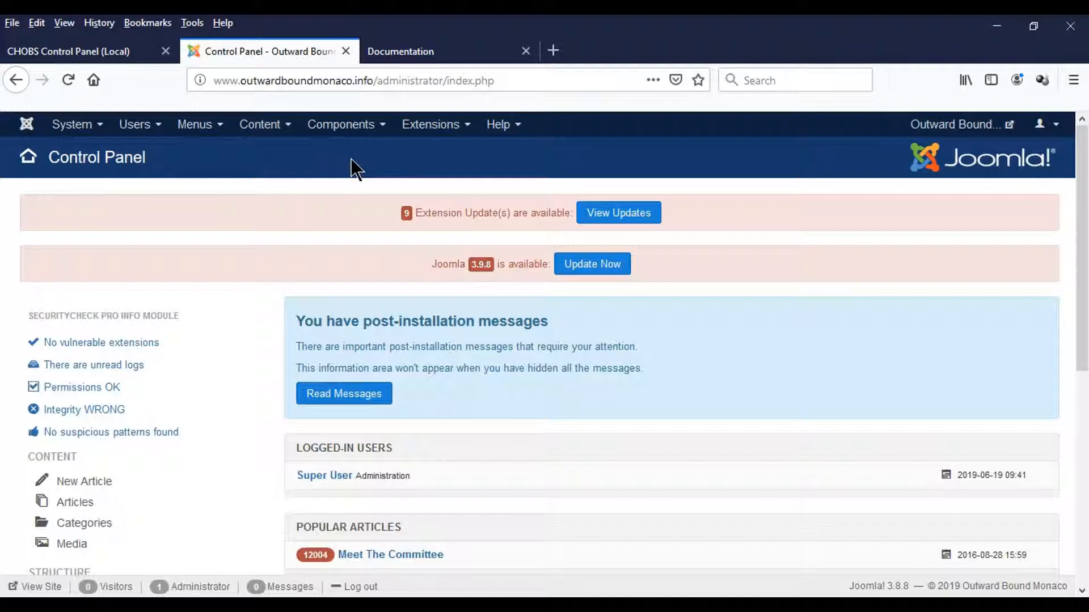
{"action": "left_click", "coordinate": [434, 130]}
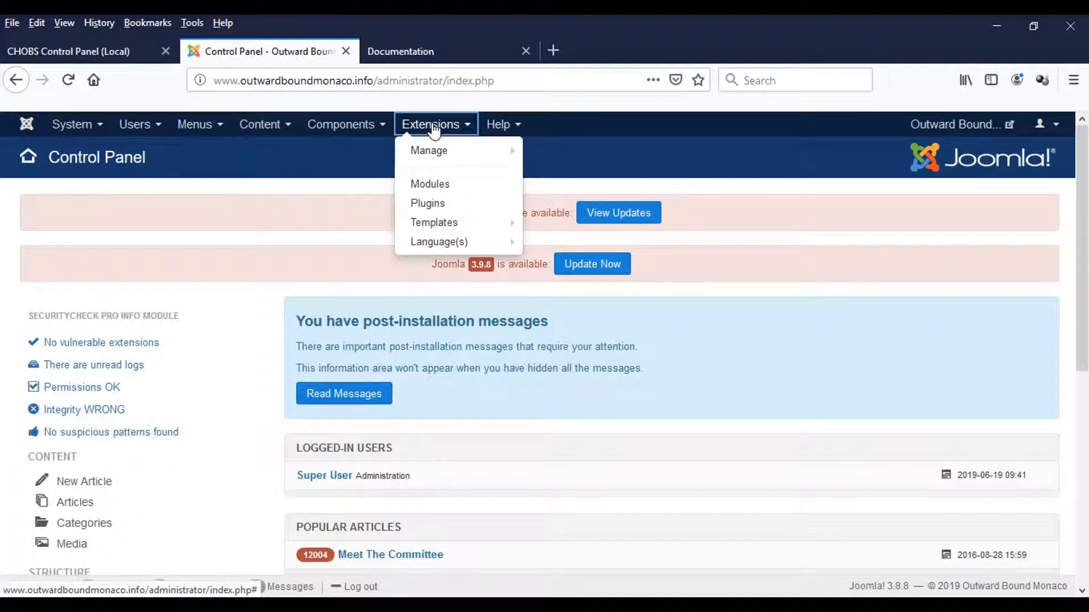
{"action": "left_click", "coordinate": [437, 224]}
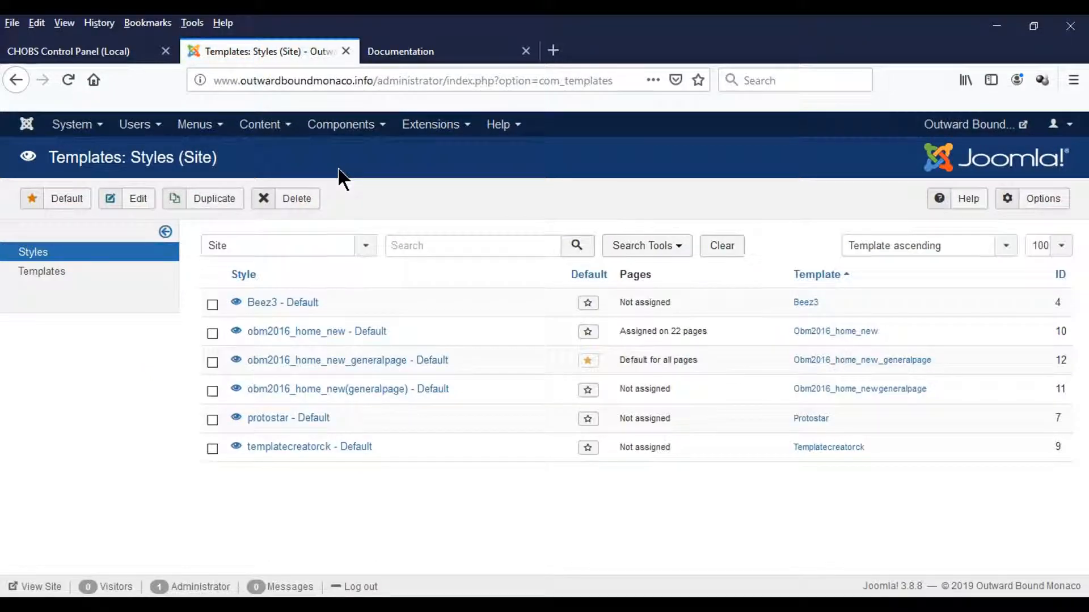
- Open the live Outward Bound Monaco home page and examine its layout from the header down to the footer
{"action": "left_click", "coordinate": [456, 53]}
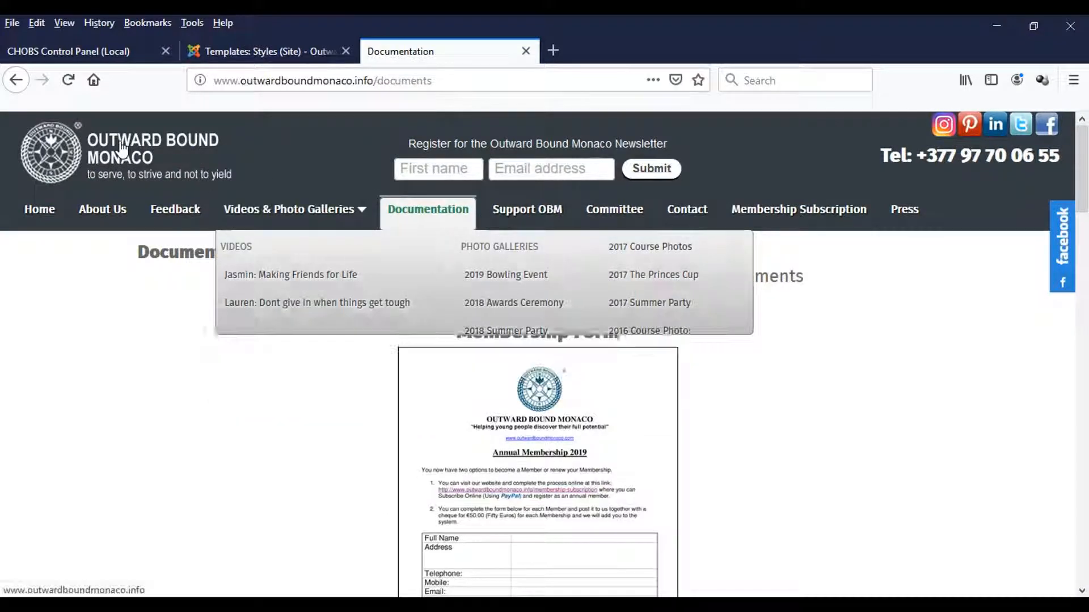
{"action": "left_click", "coordinate": [122, 149]}
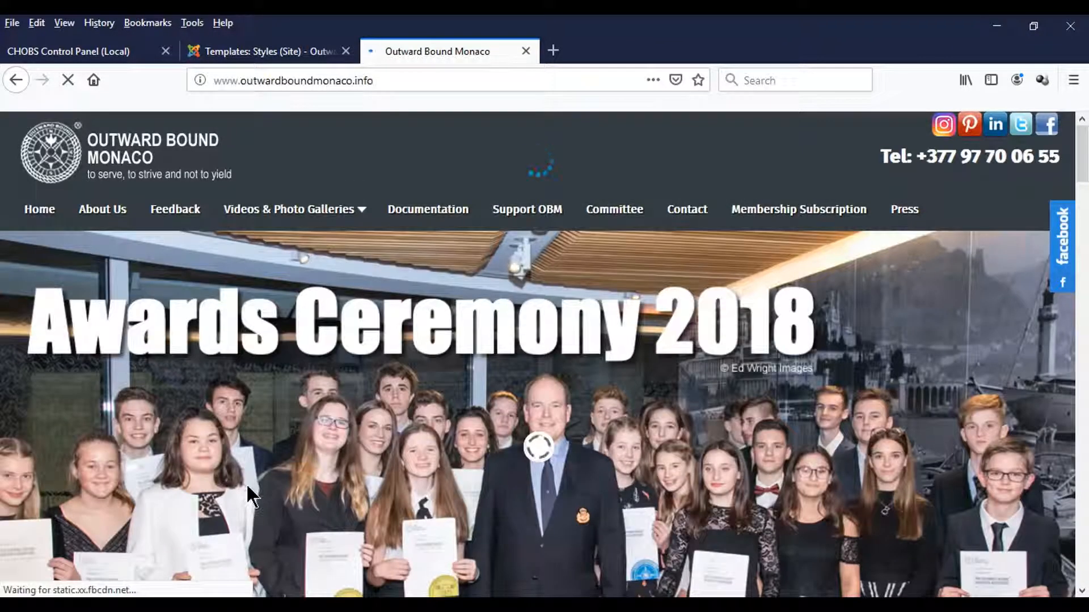
{"action": "scroll", "coordinate": [580, 317], "scroll_direction": "down", "scroll_amount": 10}
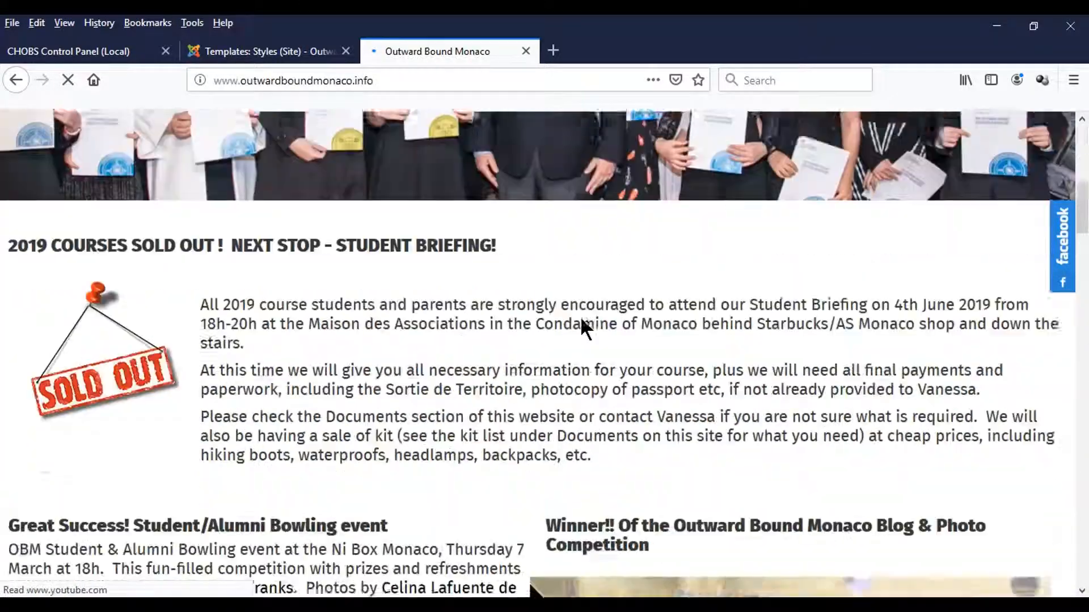
{"action": "scroll", "coordinate": [581, 321], "scroll_direction": "down", "scroll_amount": 15}
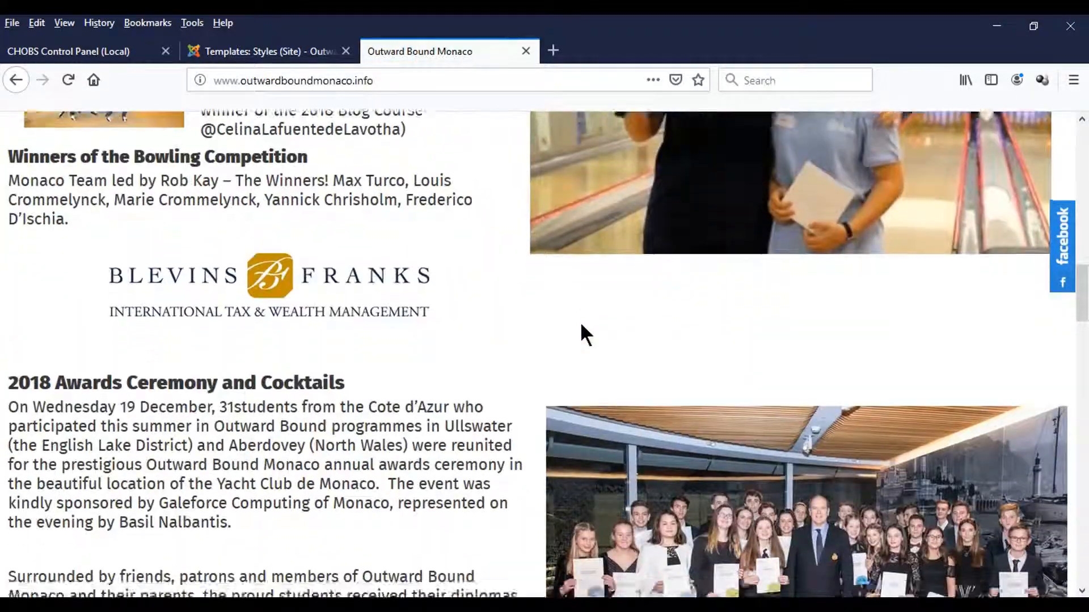
{"action": "scroll", "coordinate": [582, 332], "scroll_direction": "down", "scroll_amount": 20}
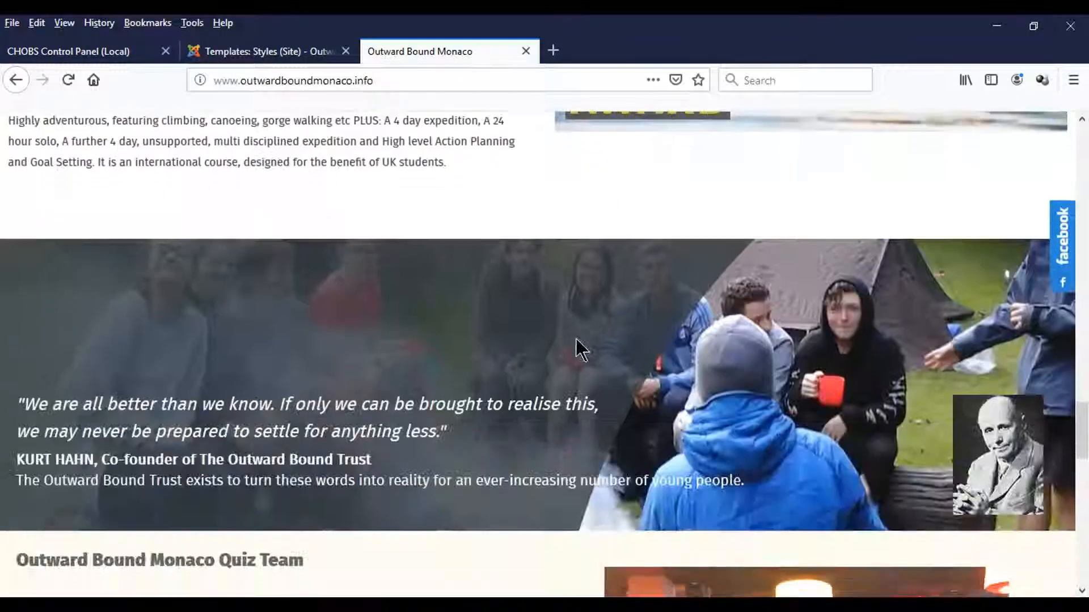
{"action": "scroll", "coordinate": [575, 342], "scroll_direction": "down", "scroll_amount": 11}
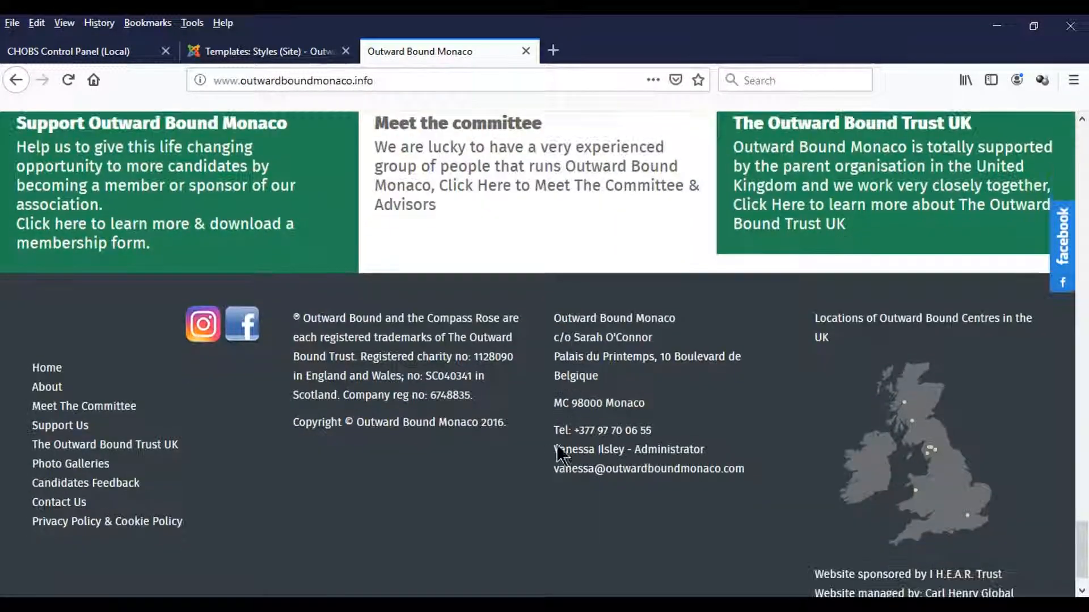
{"action": "scroll", "coordinate": [561, 432], "scroll_direction": "up", "scroll_amount": 20}
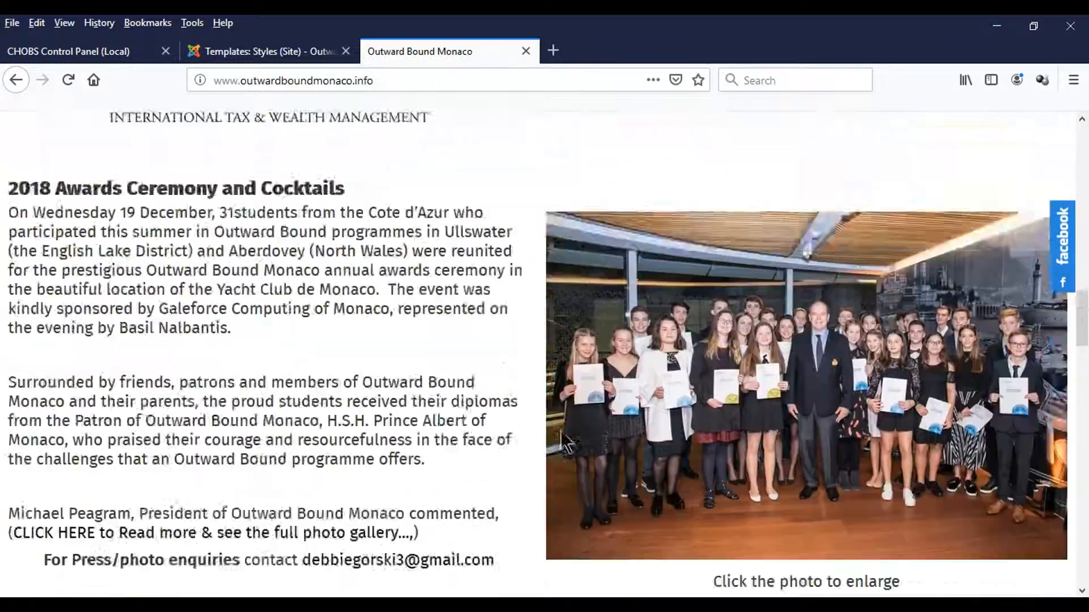
{"action": "scroll", "coordinate": [561, 432], "scroll_direction": "up", "scroll_amount": 8}
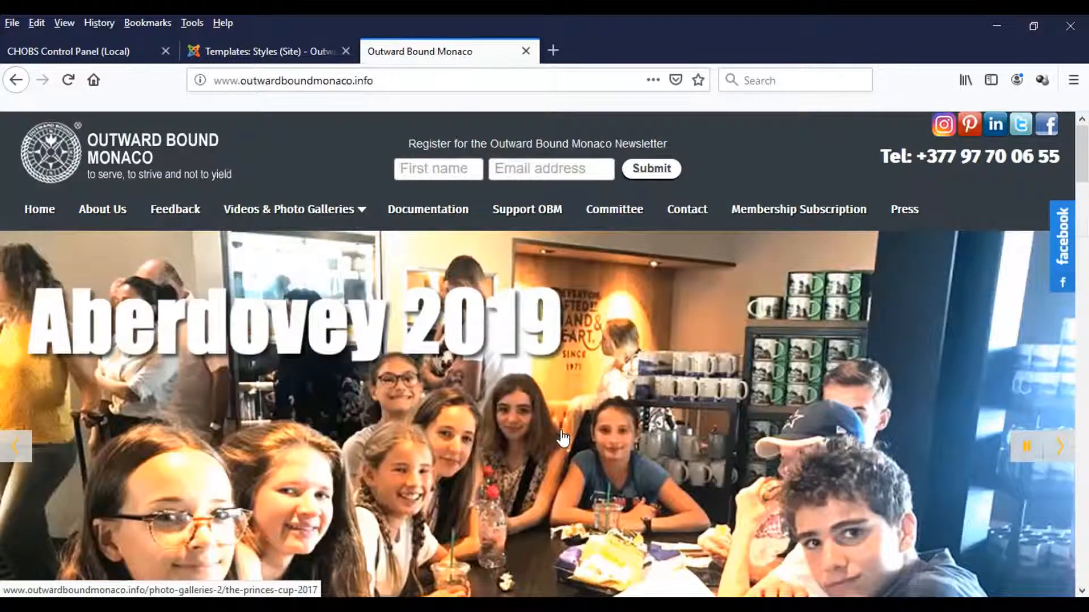
{"action": "scroll", "coordinate": [560, 431], "scroll_direction": "down", "scroll_amount": 10}
{"action": "scroll", "coordinate": [560, 426], "scroll_direction": "down", "scroll_amount": 2}
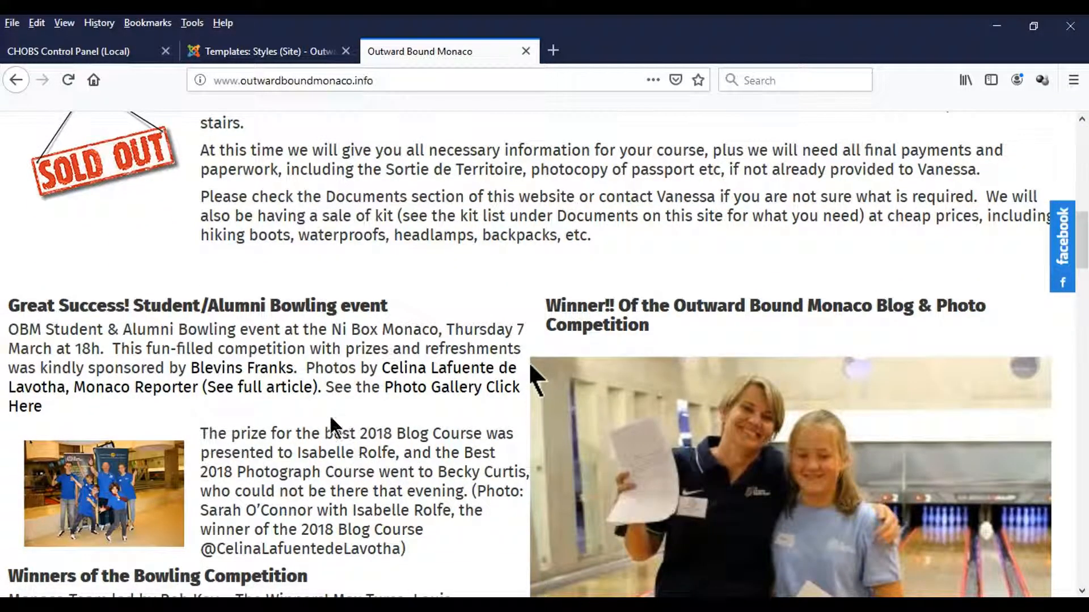
{"action": "scroll", "coordinate": [316, 436], "scroll_direction": "up", "scroll_amount": 12}
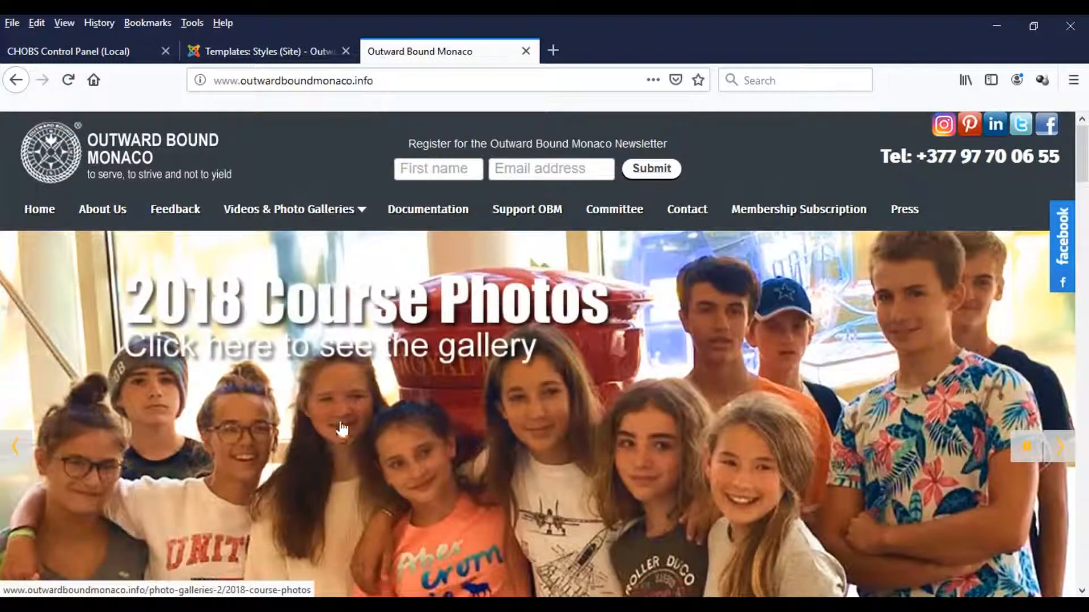
- Check the Preview Module Positions setting in the global template options, closing the options without saving
{"action": "left_click", "coordinate": [266, 49]}
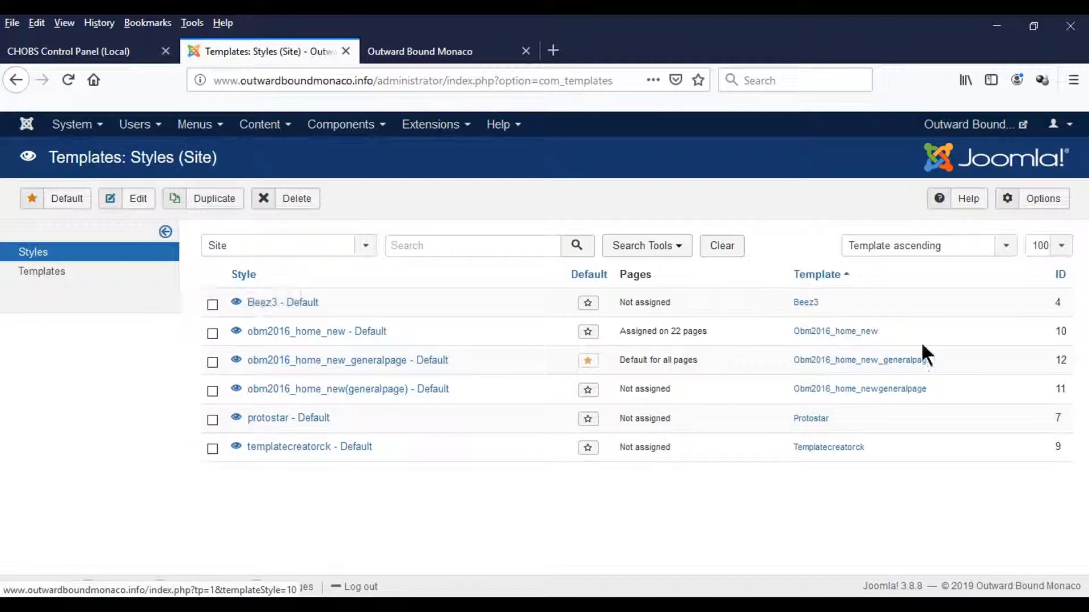
{"action": "left_click", "coordinate": [1043, 201]}
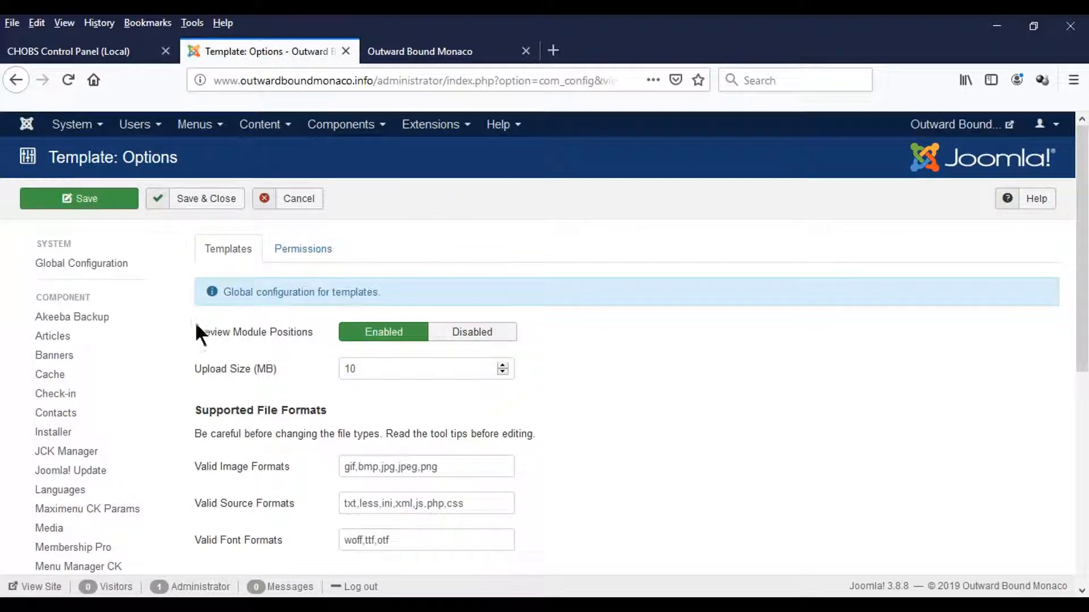
{"action": "mouse_move", "coordinate": [193, 327]}
{"action": "left_mouse_down"}
{"action": "mouse_move", "coordinate": [221, 331]}
{"action": "mouse_move", "coordinate": [170, 331]}
{"action": "mouse_move", "coordinate": [298, 335]}
{"action": "mouse_move", "coordinate": [197, 338]}
{"action": "left_mouse_up"}
{"action": "left_click", "coordinate": [314, 348]}
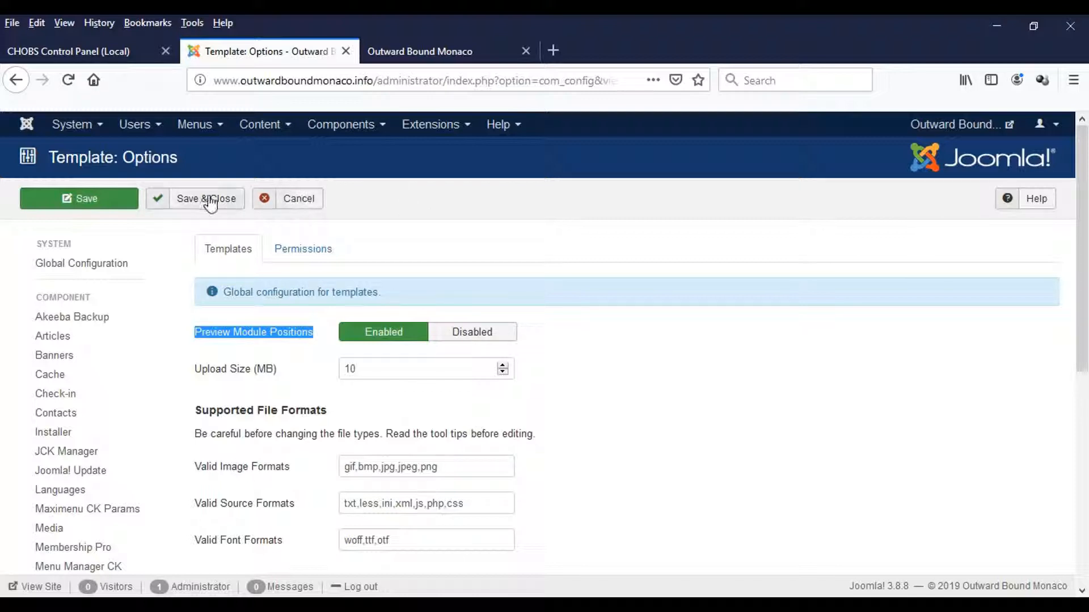
{"action": "left_click", "coordinate": [299, 205]}
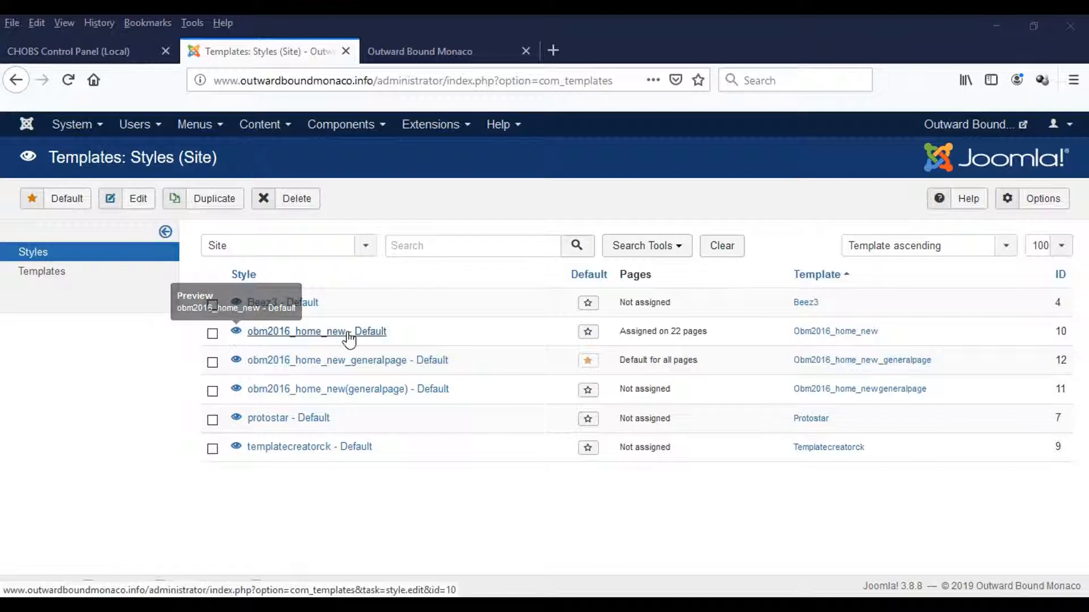
- Preview the obm2016_home_new style with module positions and highlight the header-left and news-full-width position names
{"action": "left_click", "coordinate": [236, 334]}
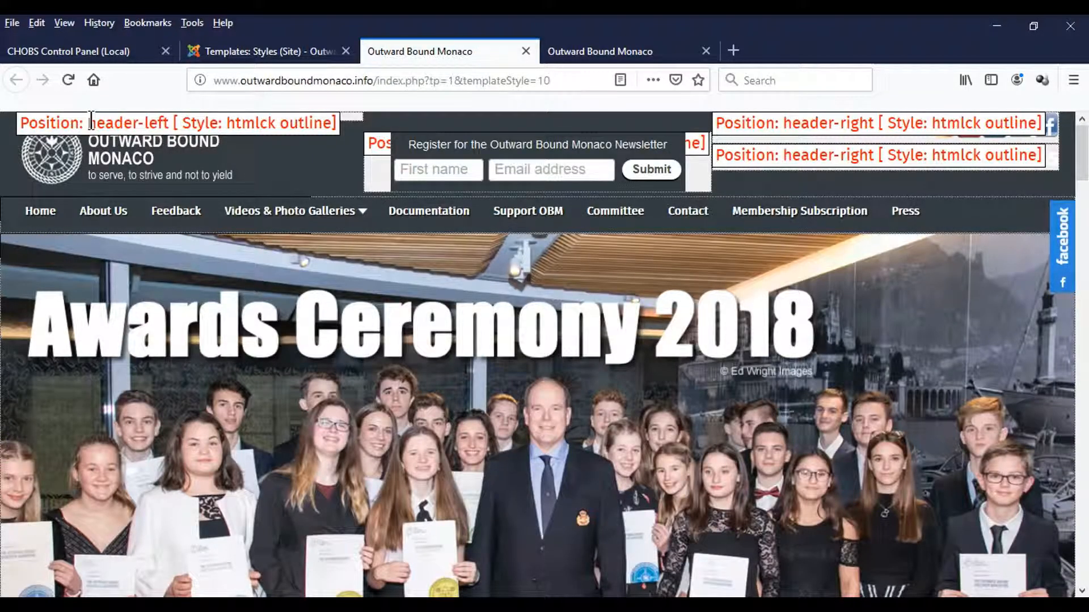
{"action": "left_click_drag", "start_coordinate": [89, 121], "coordinate": [169, 123]}
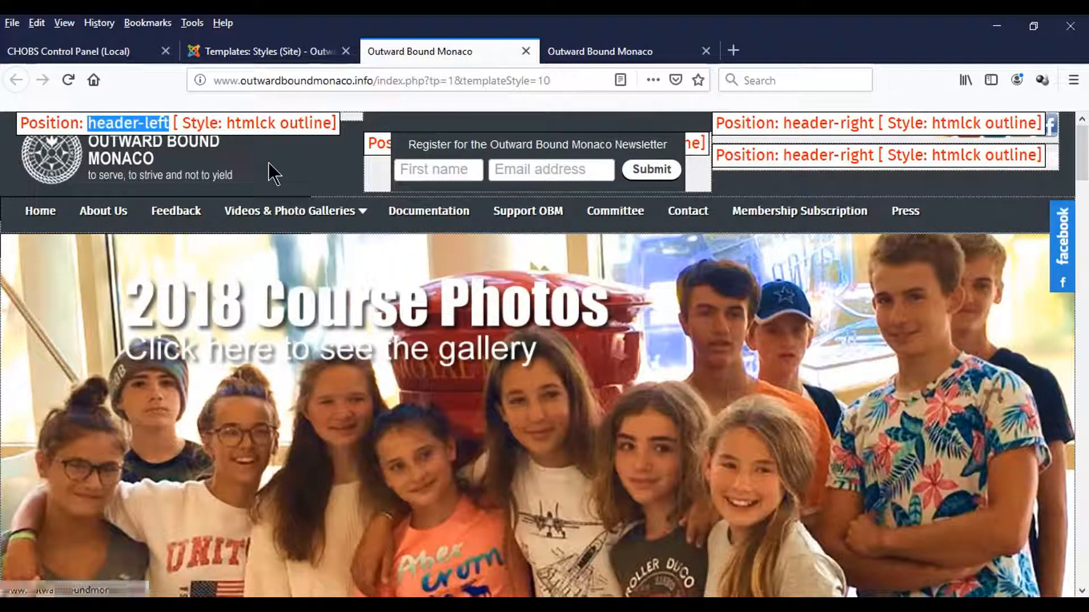
{"action": "scroll", "coordinate": [268, 175], "scroll_direction": "down", "scroll_amount": 2}
{"action": "scroll", "coordinate": [268, 175], "scroll_direction": "down", "scroll_amount": 8}
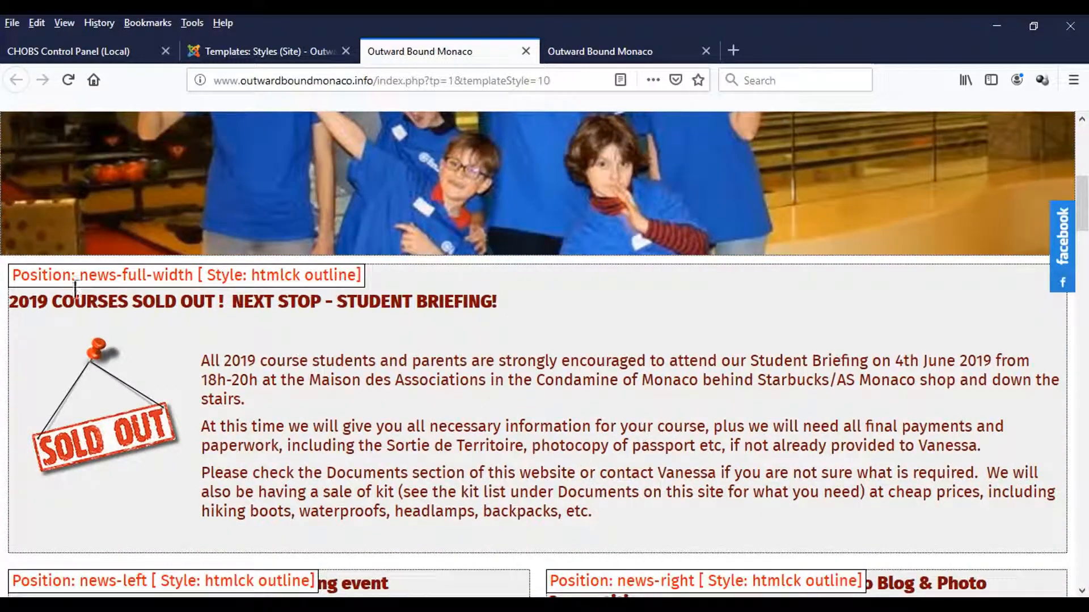
{"action": "left_click_drag", "start_coordinate": [79, 274], "coordinate": [196, 274]}
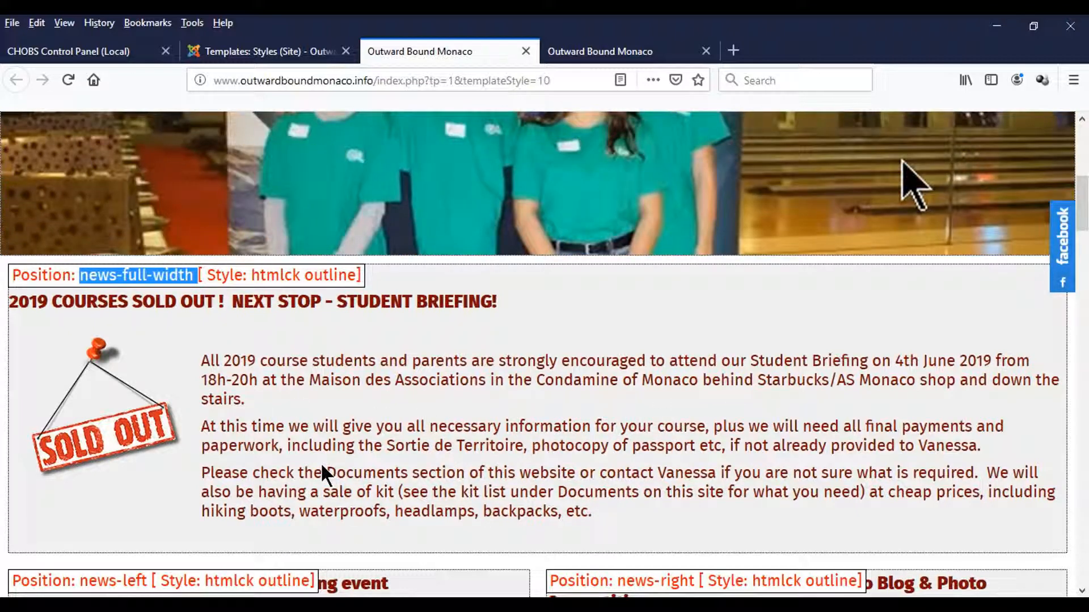
- Examine the news-left, news-right, course-info-events and info module positions throughout the rest of the previewed home page
{"action": "scroll", "coordinate": [414, 448], "scroll_direction": "down", "scroll_amount": 2}
{"action": "scroll", "coordinate": [414, 448], "scroll_direction": "down", "scroll_amount": 7}
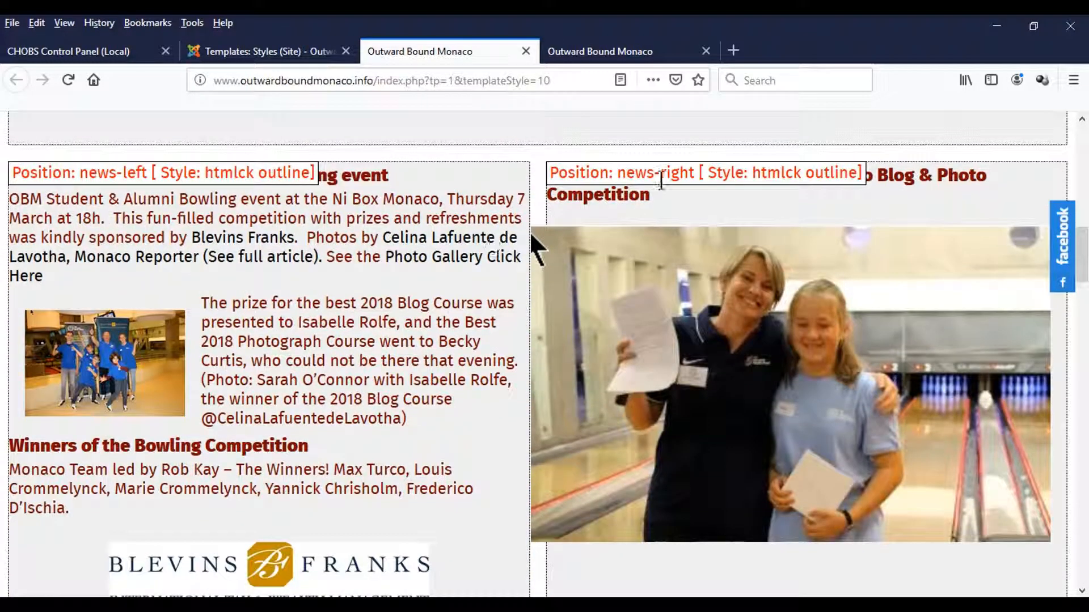
{"action": "scroll", "coordinate": [517, 307], "scroll_direction": "down", "scroll_amount": 7}
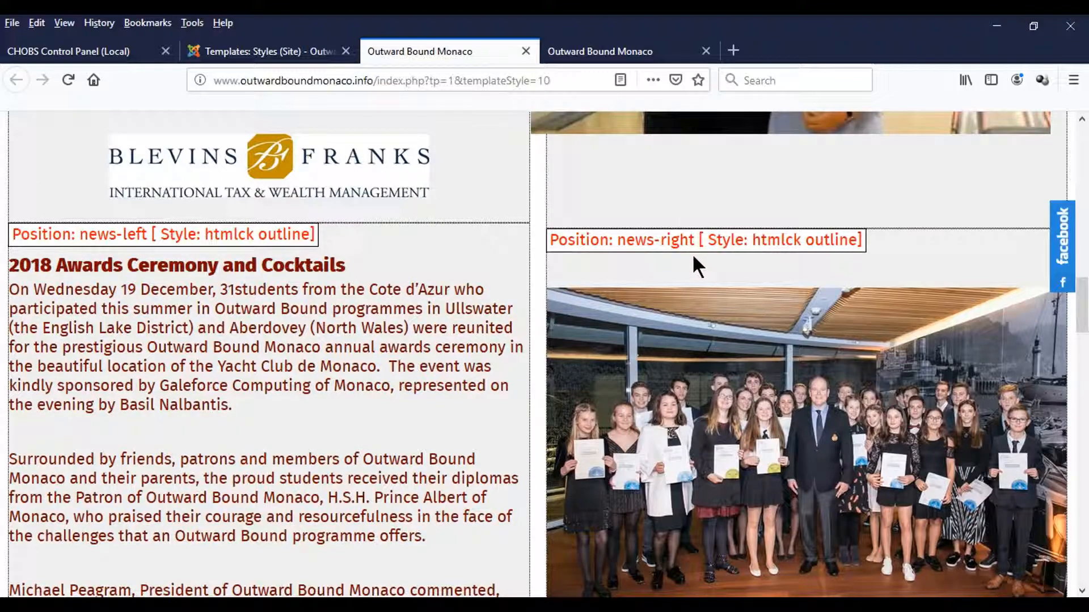
{"action": "scroll", "coordinate": [464, 394], "scroll_direction": "down", "scroll_amount": 7}
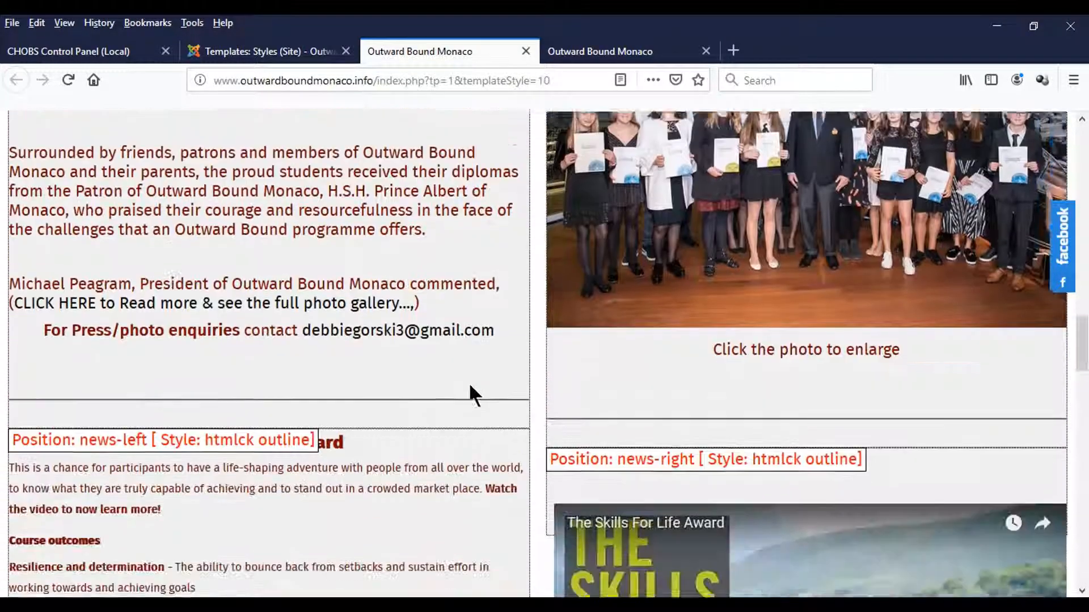
{"action": "scroll", "coordinate": [474, 403], "scroll_direction": "down", "scroll_amount": 7}
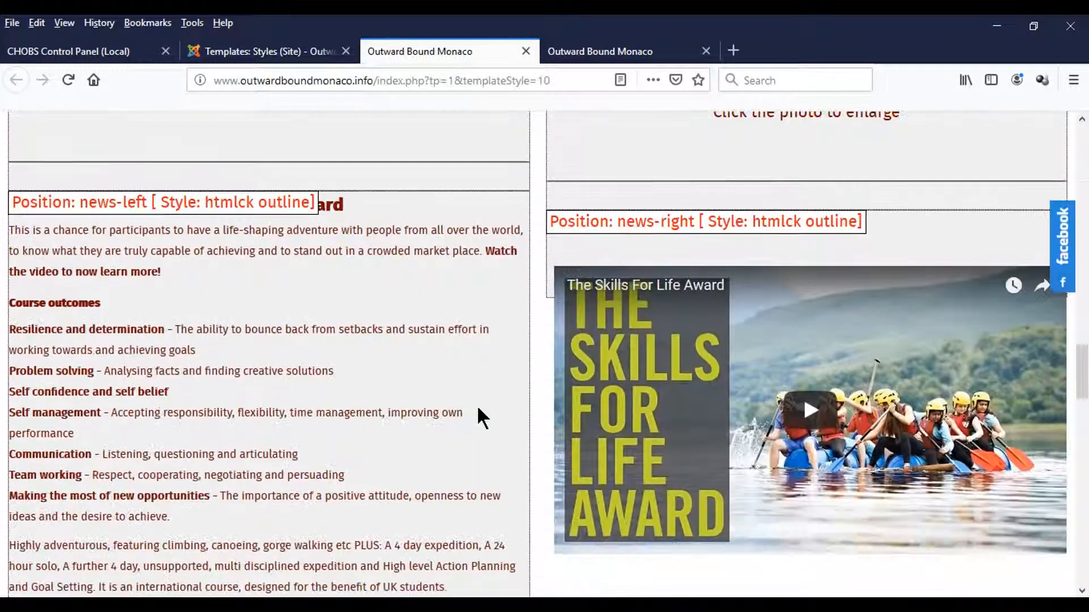
{"action": "scroll", "coordinate": [478, 416], "scroll_direction": "down", "scroll_amount": 5}
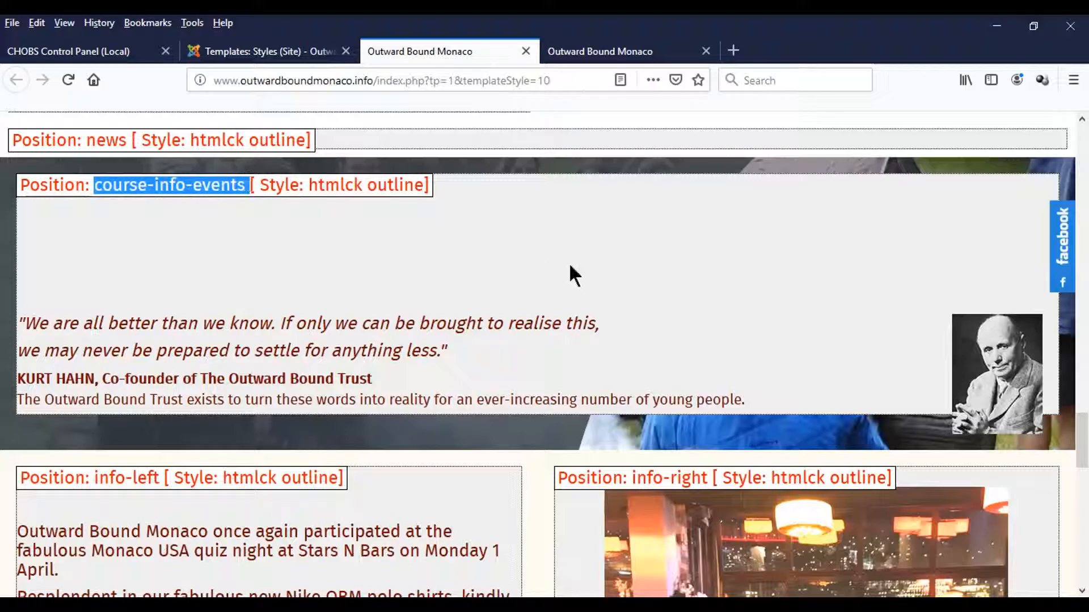
{"action": "scroll", "coordinate": [570, 266], "scroll_direction": "down", "scroll_amount": 12}
{"action": "scroll", "coordinate": [486, 369], "scroll_direction": "up", "scroll_amount": 7}
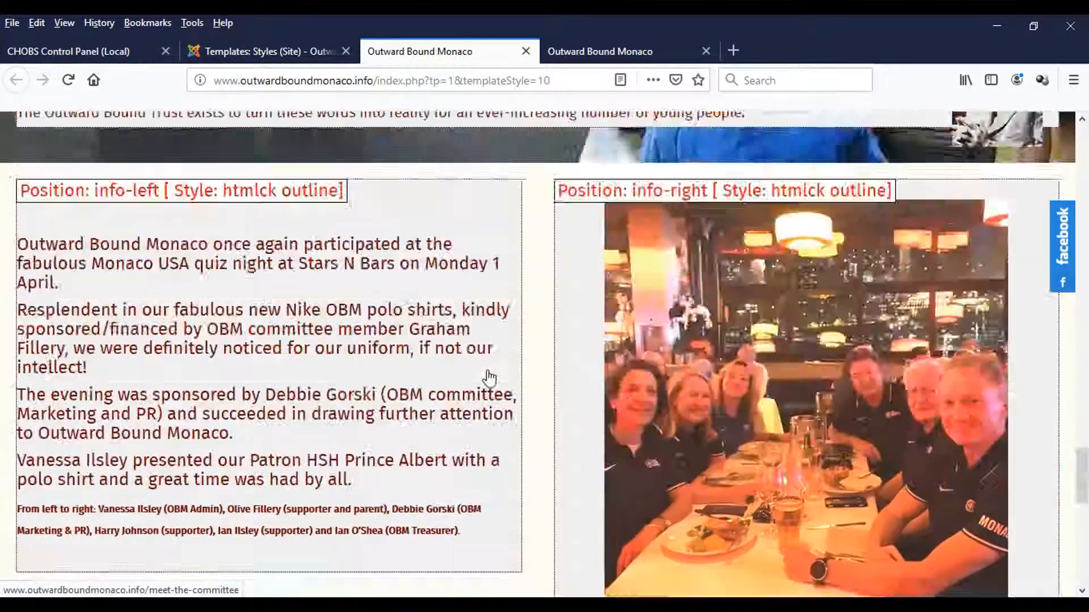
{"action": "scroll", "coordinate": [488, 377], "scroll_direction": "up", "scroll_amount": 15}
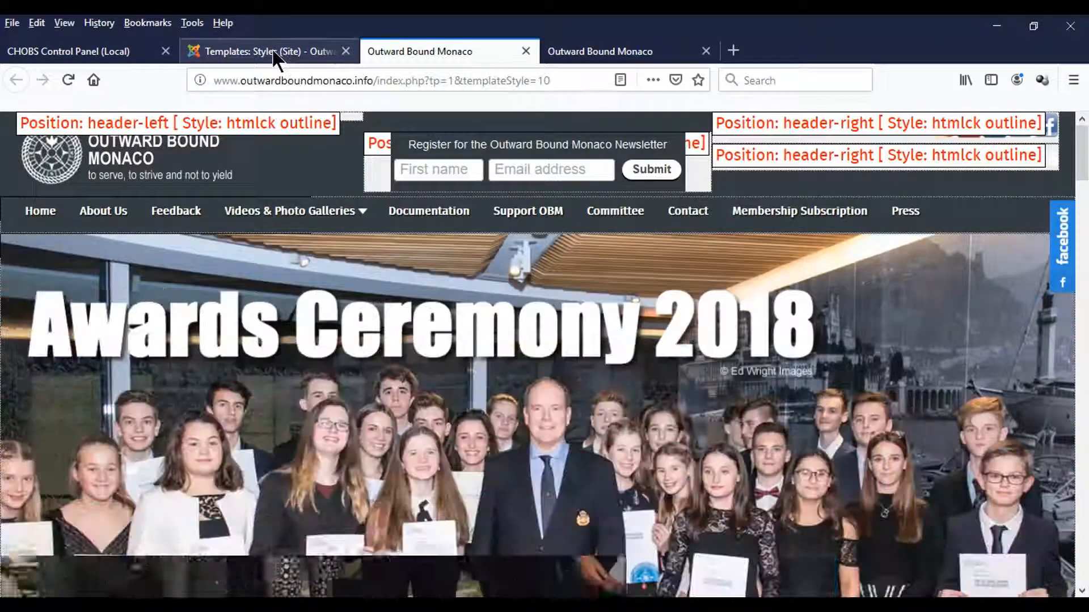
- Review the module position labels on the obm2016_home_new preview once more and return to the template styles list
{"action": "left_click", "coordinate": [272, 51]}
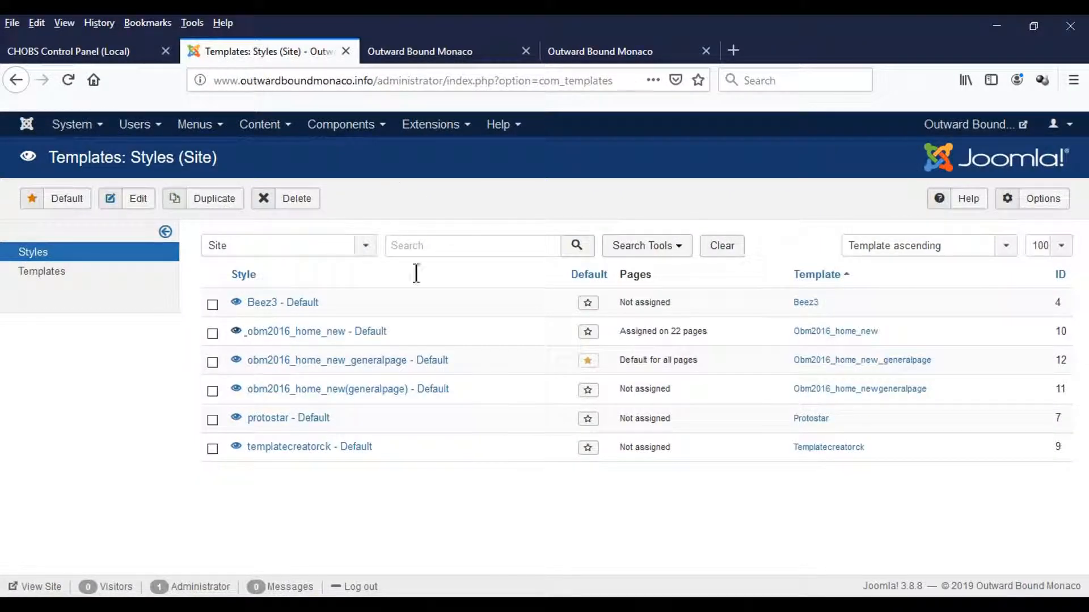
{"action": "left_click", "coordinate": [448, 53]}
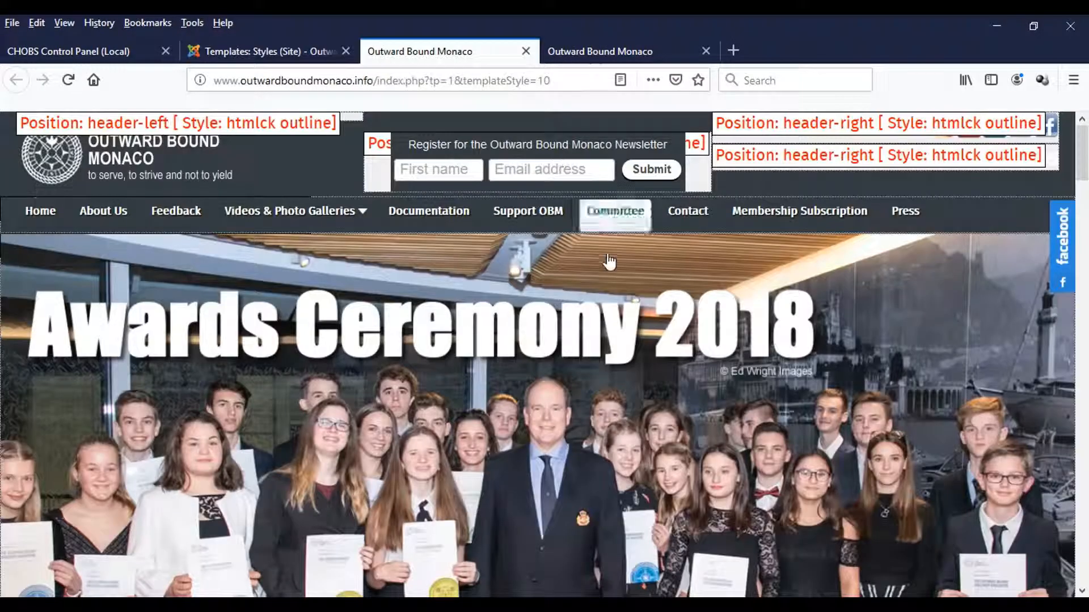
{"action": "scroll", "coordinate": [562, 269], "scroll_direction": "down", "scroll_amount": 3}
{"action": "scroll", "coordinate": [561, 269], "scroll_direction": "down", "scroll_amount": 15}
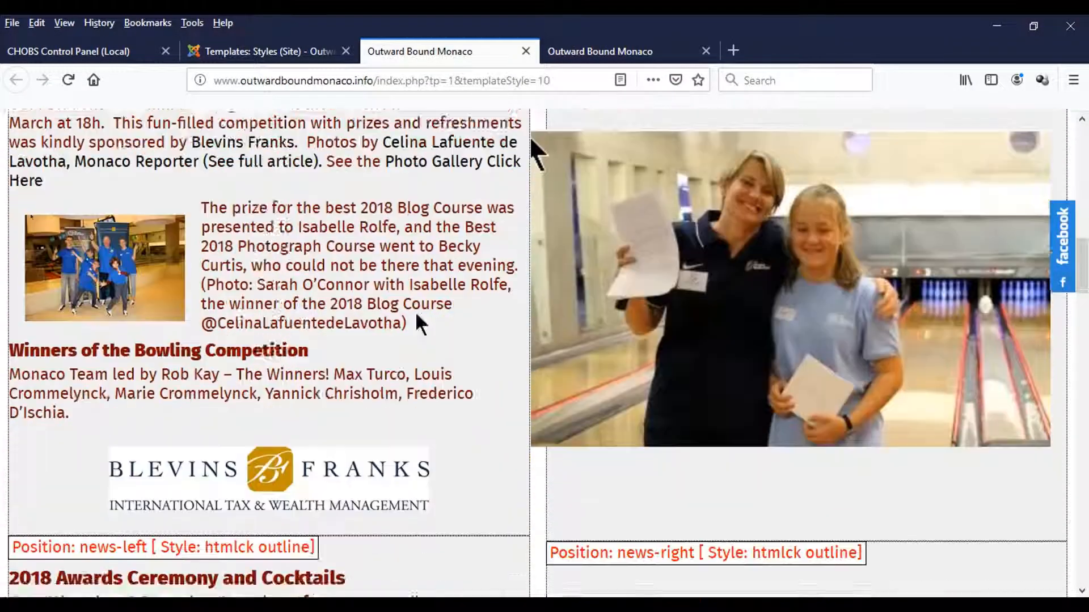
{"action": "scroll", "coordinate": [599, 336], "scroll_direction": "down", "scroll_amount": 10}
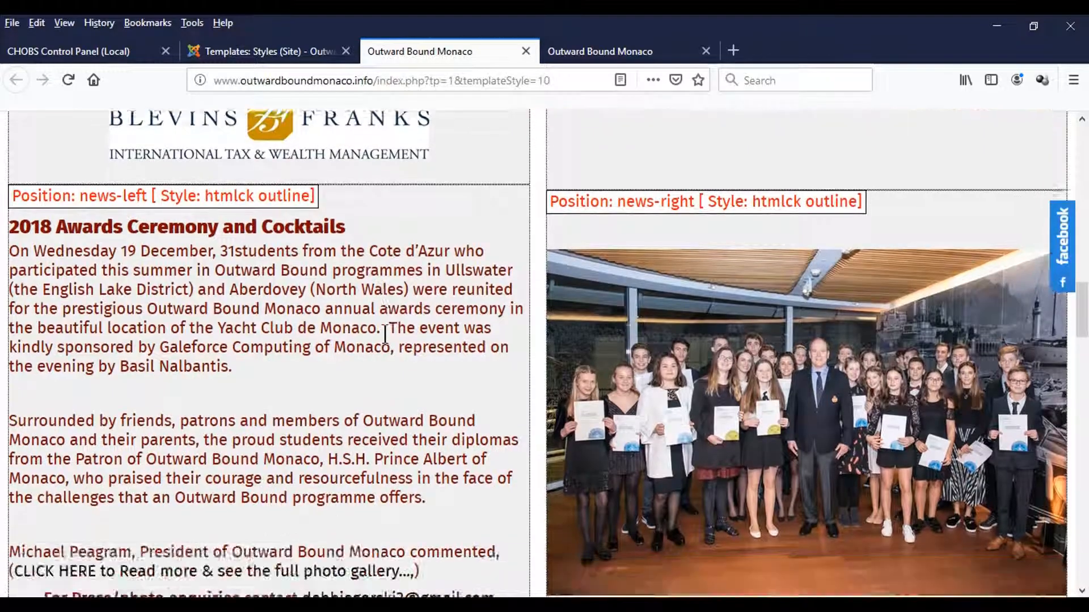
{"action": "scroll", "coordinate": [442, 380], "scroll_direction": "down", "scroll_amount": 2}
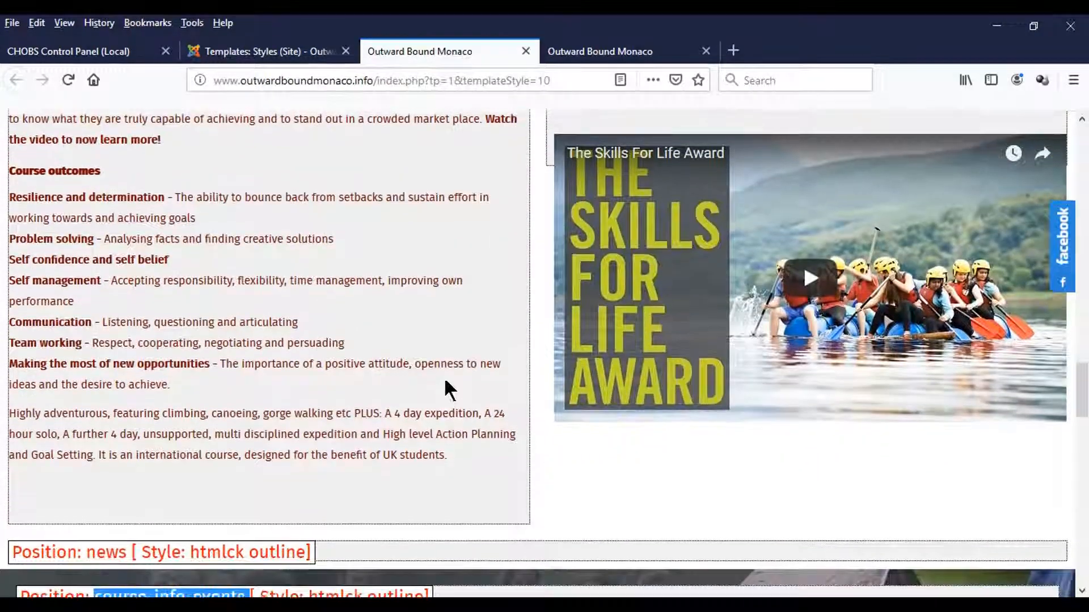
{"action": "scroll", "coordinate": [444, 384], "scroll_direction": "up", "scroll_amount": 20}
{"action": "scroll", "coordinate": [489, 390], "scroll_direction": "up", "scroll_amount": 3}
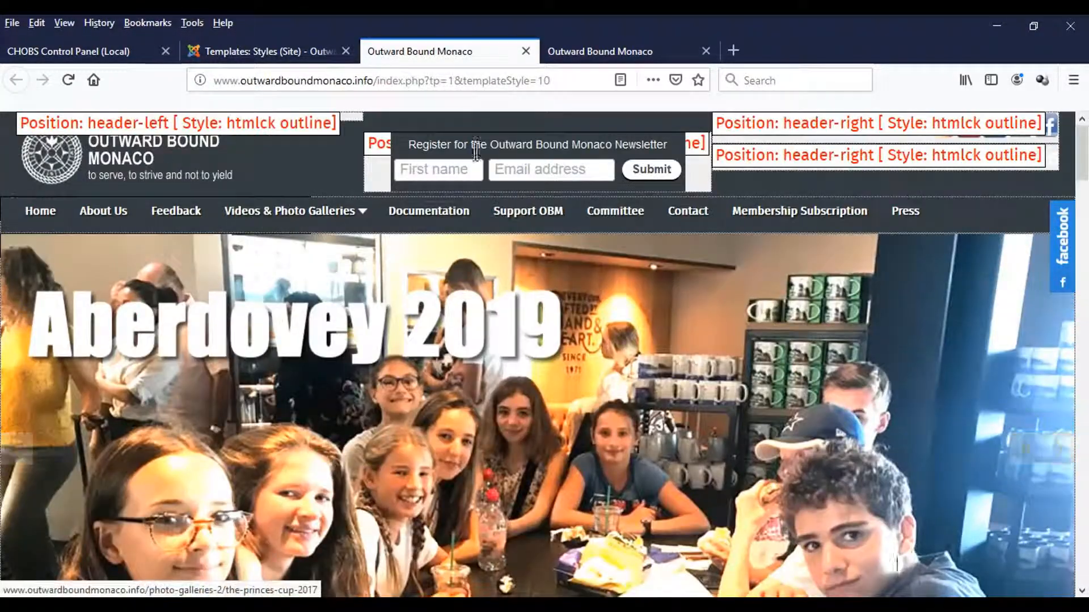
{"action": "left_click", "coordinate": [293, 51]}
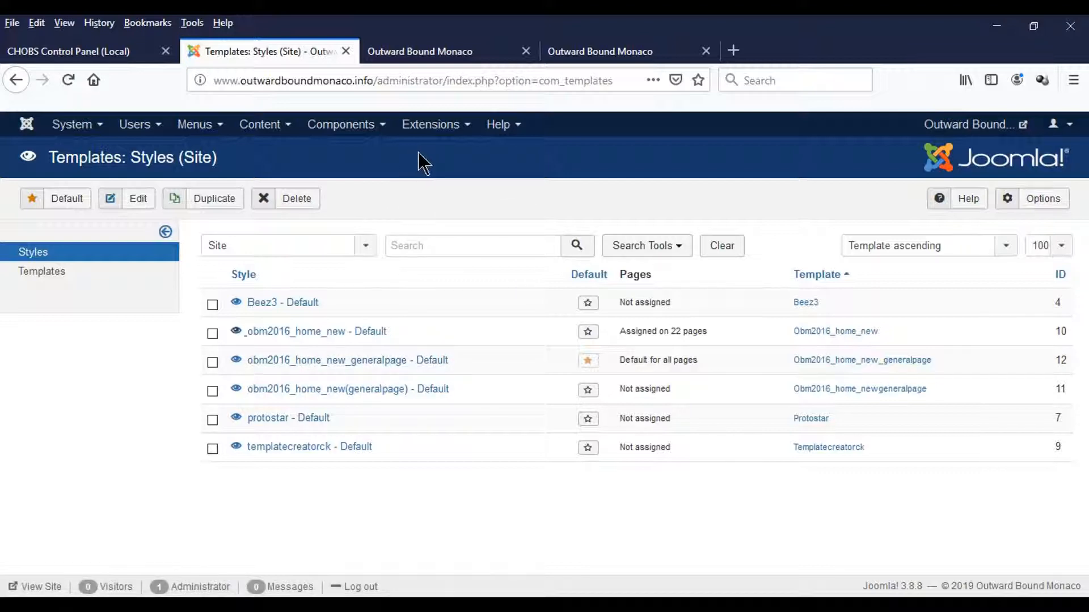
- Open the site modules list and look through the module titles, lock markers and assigned positions
{"action": "left_click", "coordinate": [430, 126]}
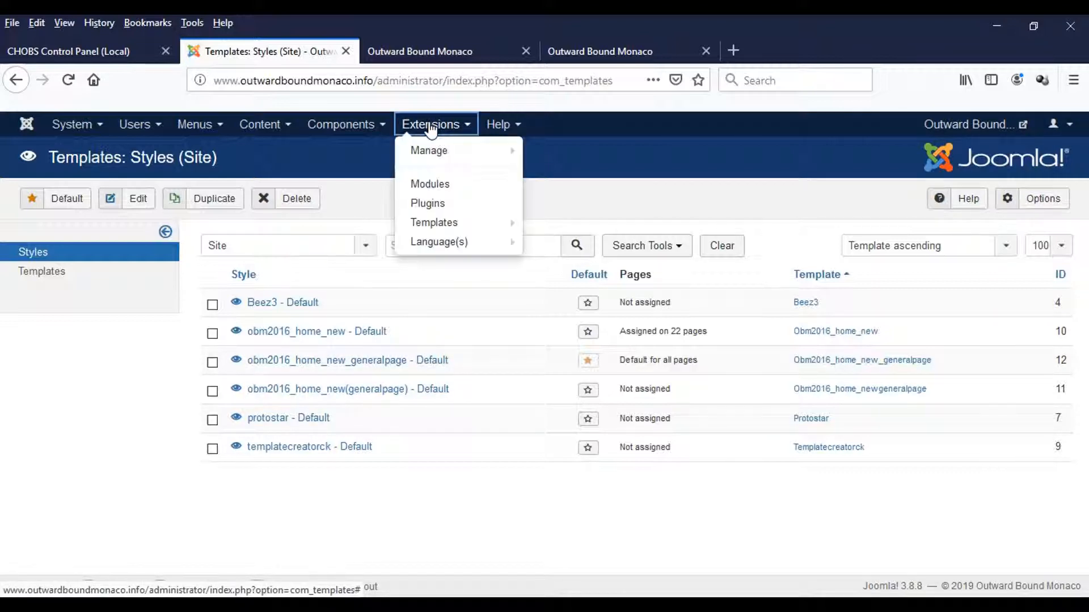
{"action": "left_click", "coordinate": [431, 185]}
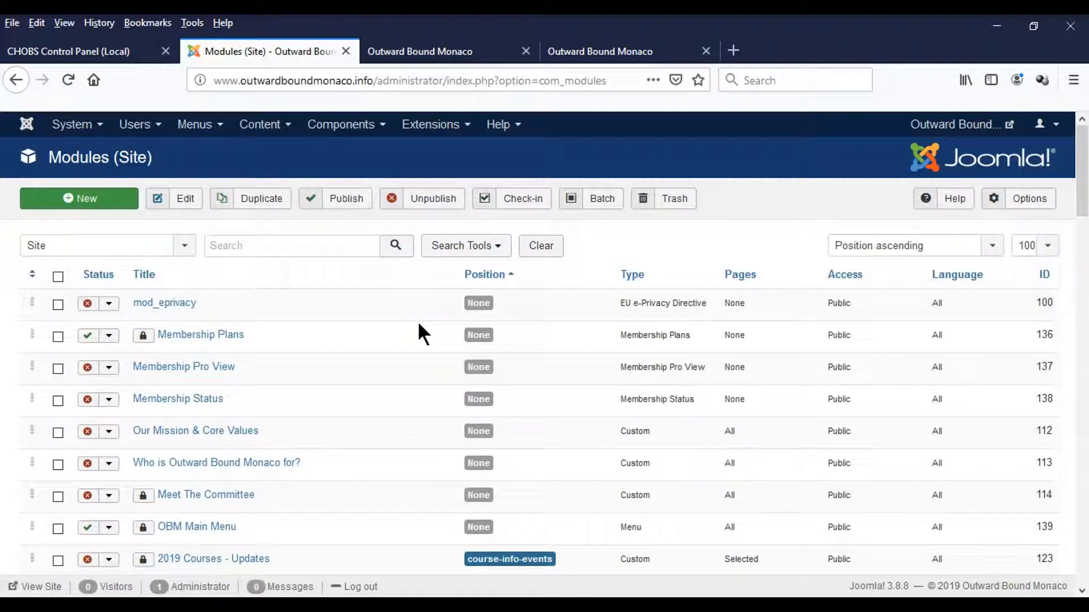
{"action": "scroll", "coordinate": [370, 314], "scroll_direction": "down", "scroll_amount": 5}
{"action": "scroll", "coordinate": [370, 315], "scroll_direction": "up", "scroll_amount": 5}
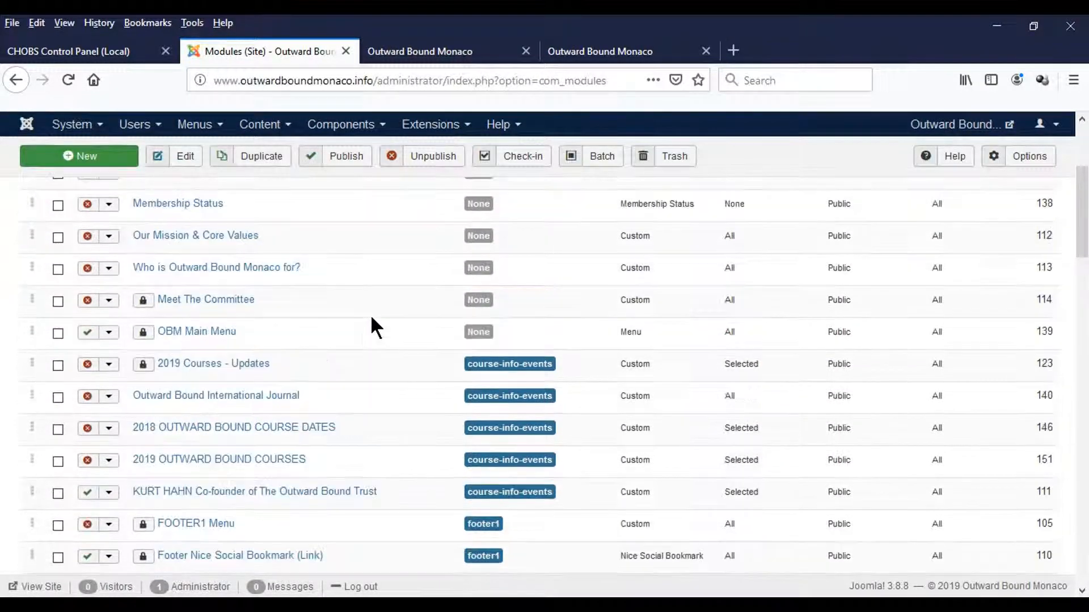
{"action": "scroll", "coordinate": [148, 369], "scroll_direction": "down", "scroll_amount": 3}
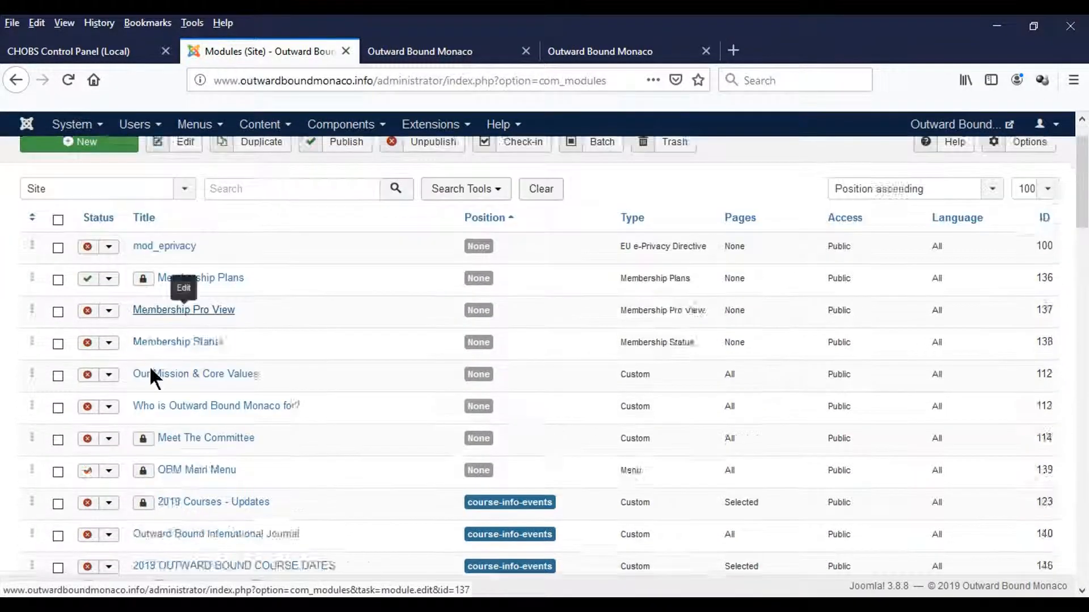
{"action": "scroll", "coordinate": [142, 409], "scroll_direction": "down", "scroll_amount": 5}
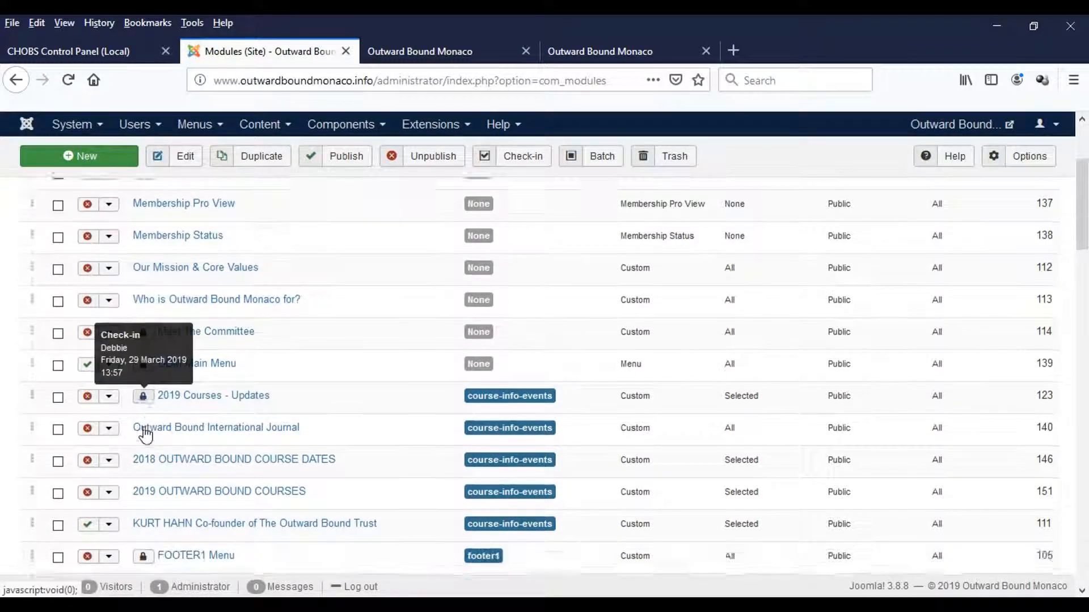
{"action": "scroll", "coordinate": [148, 445], "scroll_direction": "down", "scroll_amount": 3}
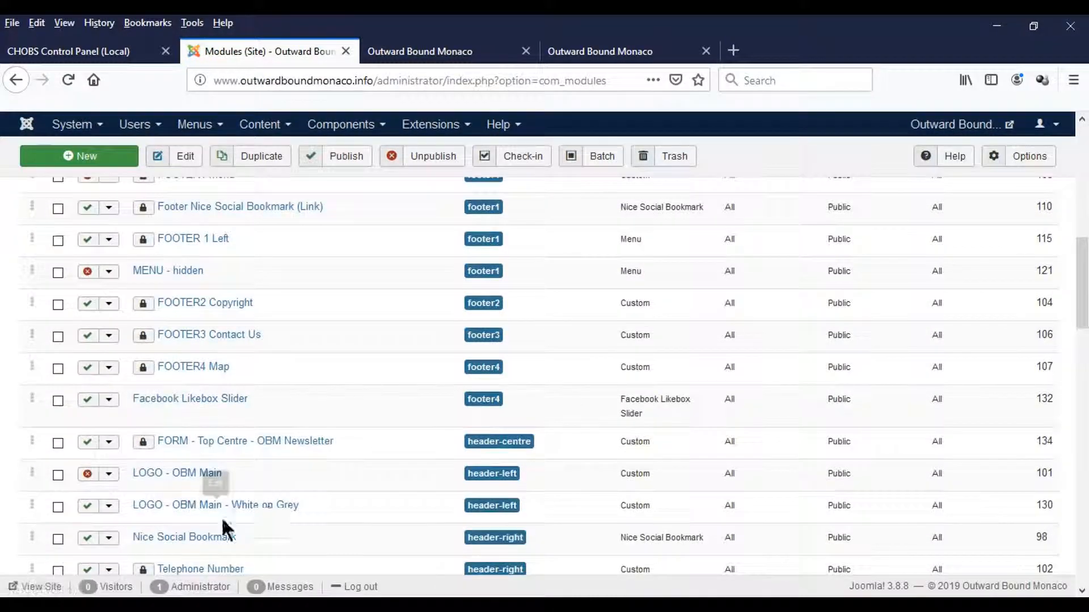
{"action": "scroll", "coordinate": [270, 452], "scroll_direction": "up", "scroll_amount": 6}
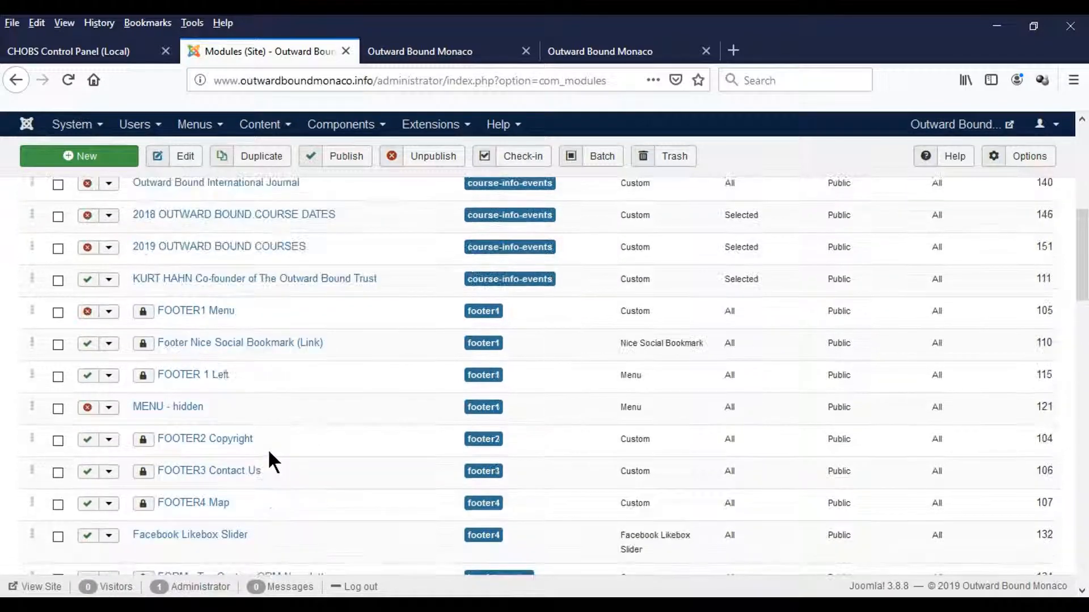
{"action": "scroll", "coordinate": [268, 448], "scroll_direction": "up", "scroll_amount": 6}
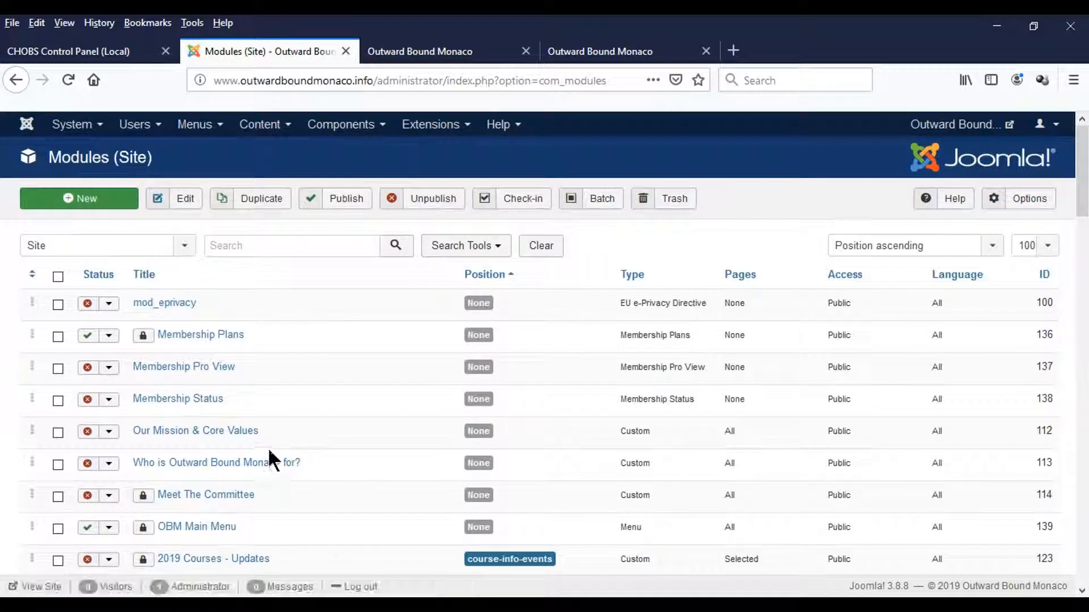
- Check in all locked site modules, from Membership Plans through the footer modules and Telephone Number to Meet the committee
{"action": "left_click", "coordinate": [57, 337]}
{"action": "scroll", "coordinate": [176, 397], "scroll_direction": "down", "scroll_amount": 3}
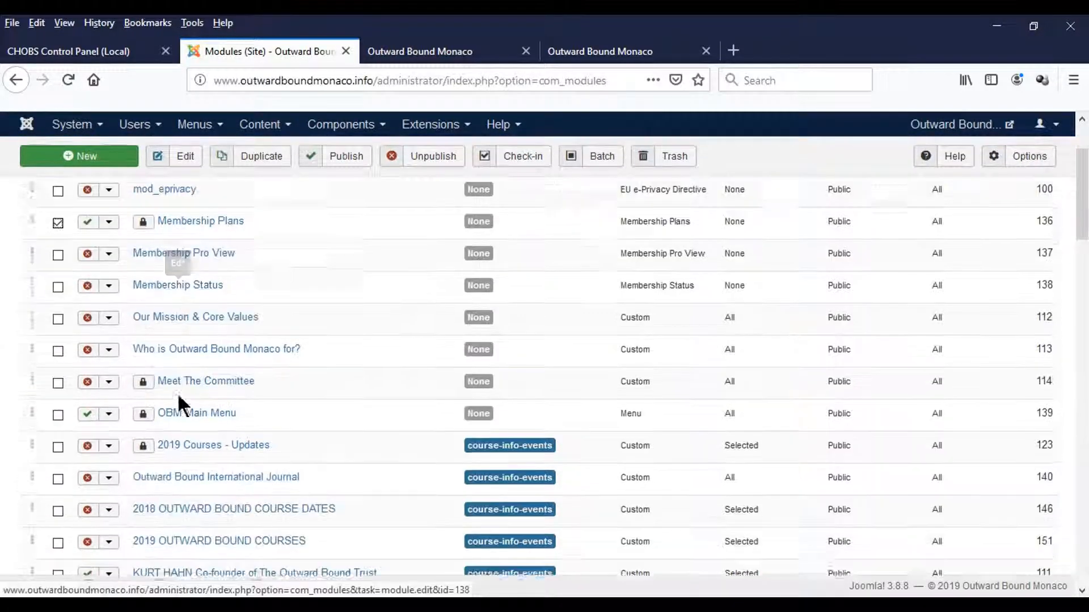
{"action": "left_click", "coordinate": [59, 362]}
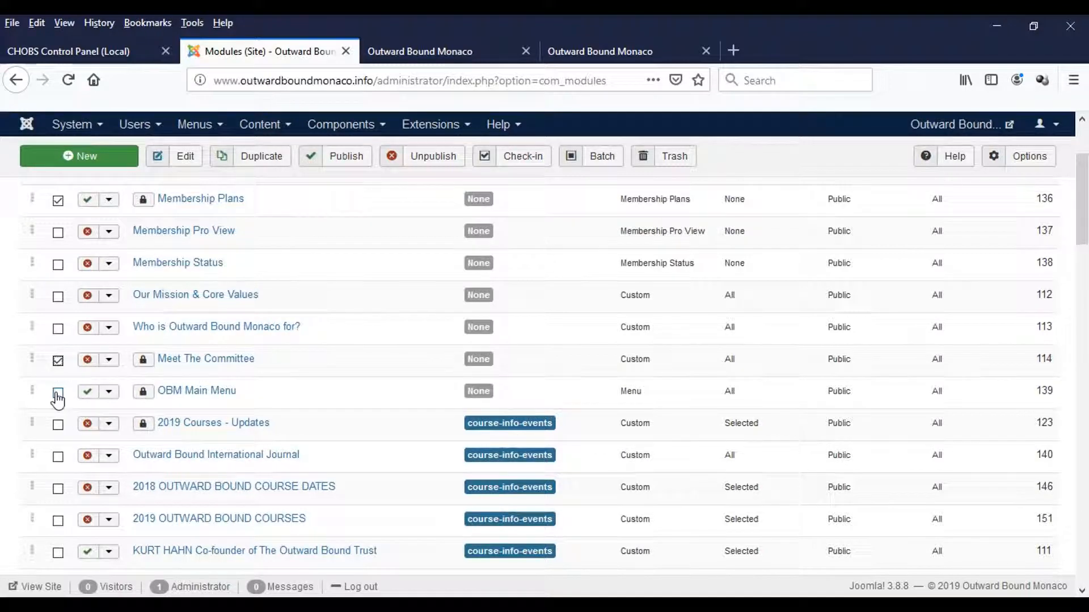
{"action": "left_click", "coordinate": [58, 425]}
{"action": "scroll", "coordinate": [271, 416], "scroll_direction": "down", "scroll_amount": 6}
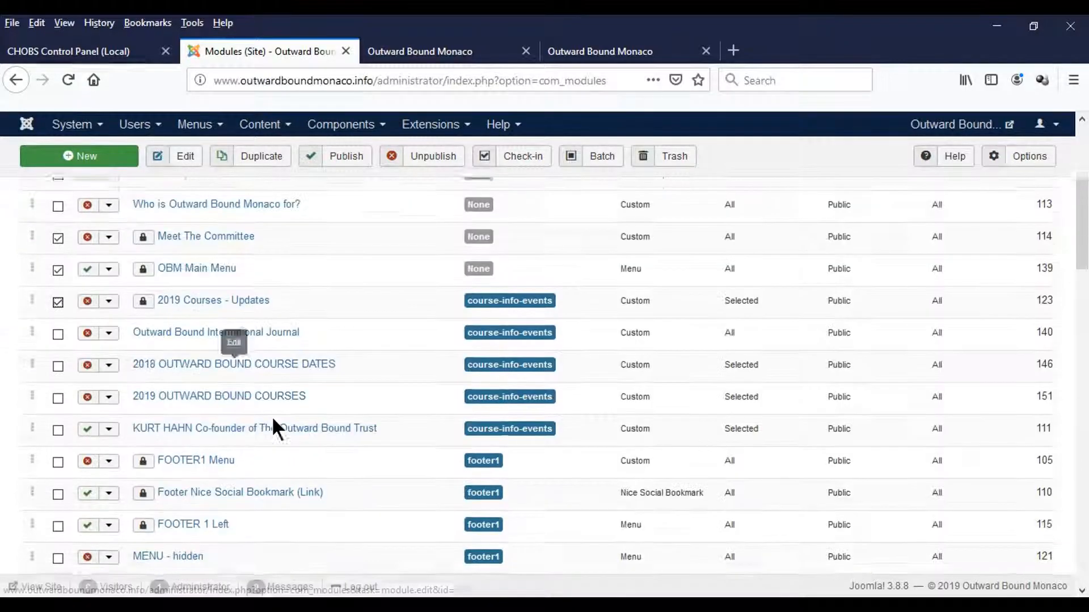
{"action": "left_click", "coordinate": [57, 312]}
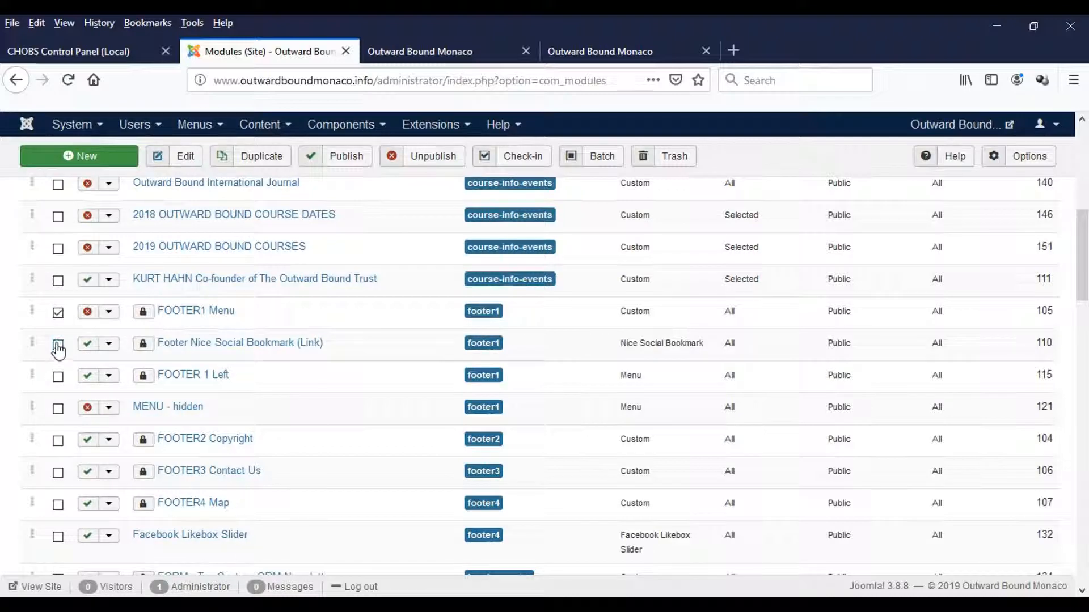
{"action": "left_click", "coordinate": [58, 345]}
{"action": "left_click", "coordinate": [57, 441]}
{"action": "scroll", "coordinate": [181, 431], "scroll_direction": "down", "scroll_amount": 3}
{"action": "left_click", "coordinate": [57, 339]}
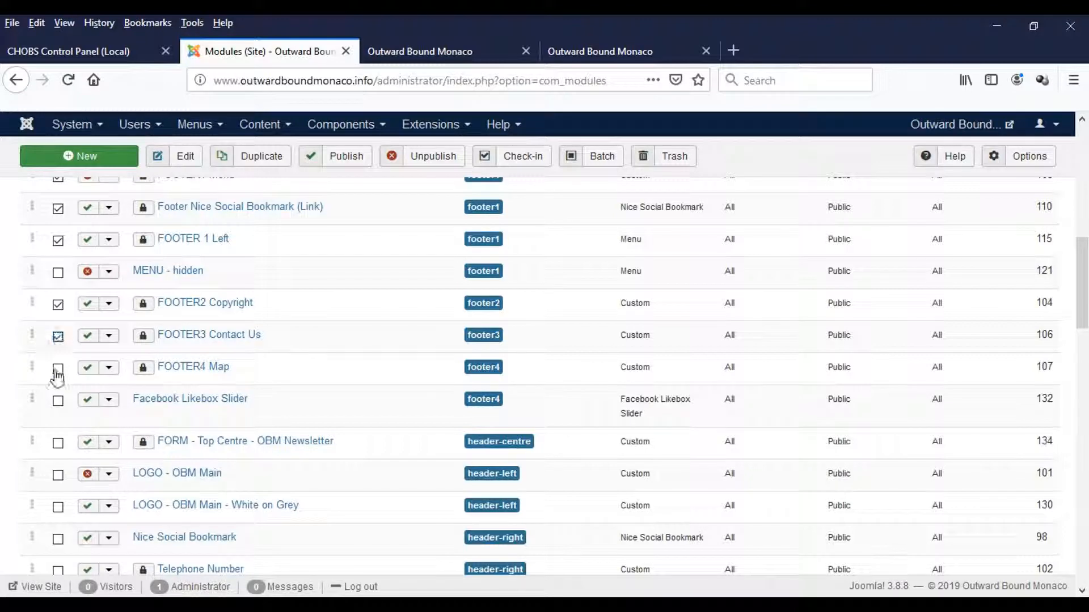
{"action": "left_click", "coordinate": [58, 369]}
{"action": "scroll", "coordinate": [266, 394], "scroll_direction": "down", "scroll_amount": 5}
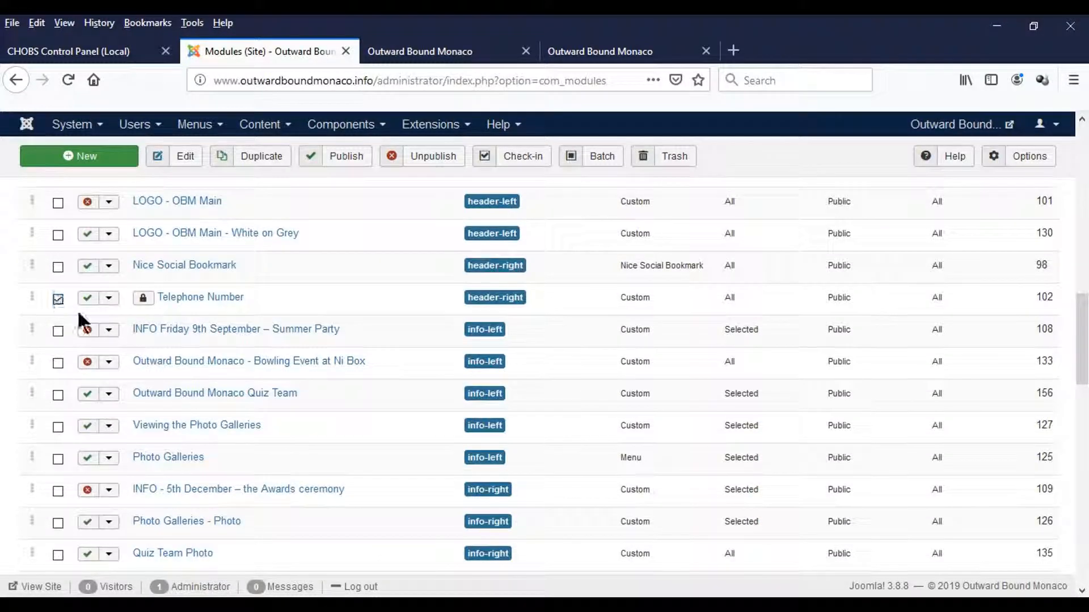
{"action": "scroll", "coordinate": [297, 397], "scroll_direction": "down", "scroll_amount": 10}
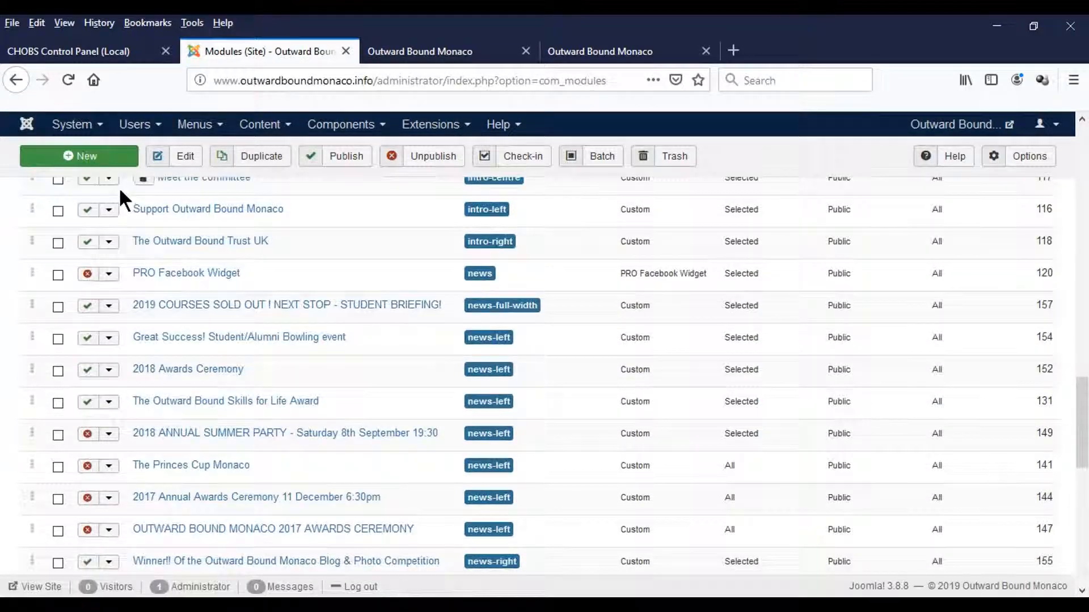
{"action": "scroll", "coordinate": [120, 192], "scroll_direction": "up", "scroll_amount": 3}
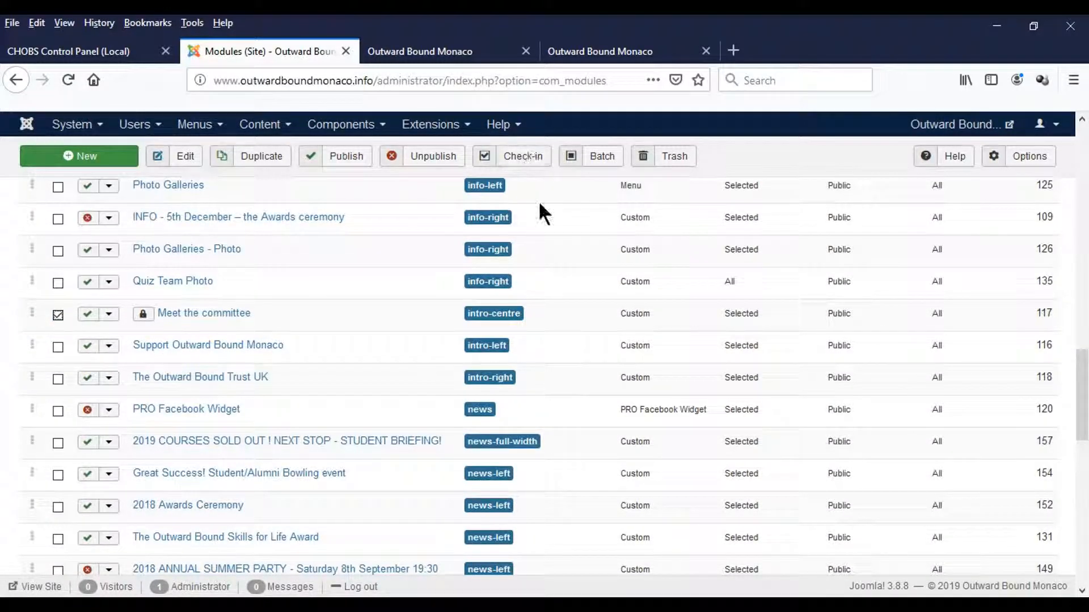
{"action": "left_click", "coordinate": [525, 159]}
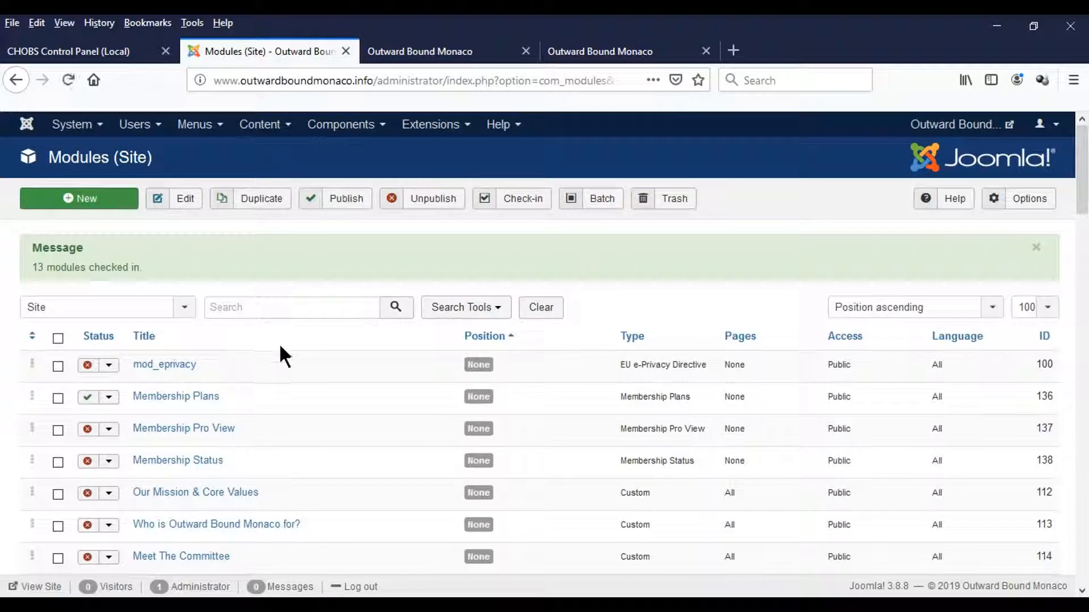
- Filter the site modules by the Published status and look through the positions of the listed modules
{"action": "scroll", "coordinate": [279, 343], "scroll_direction": "down", "scroll_amount": 5}
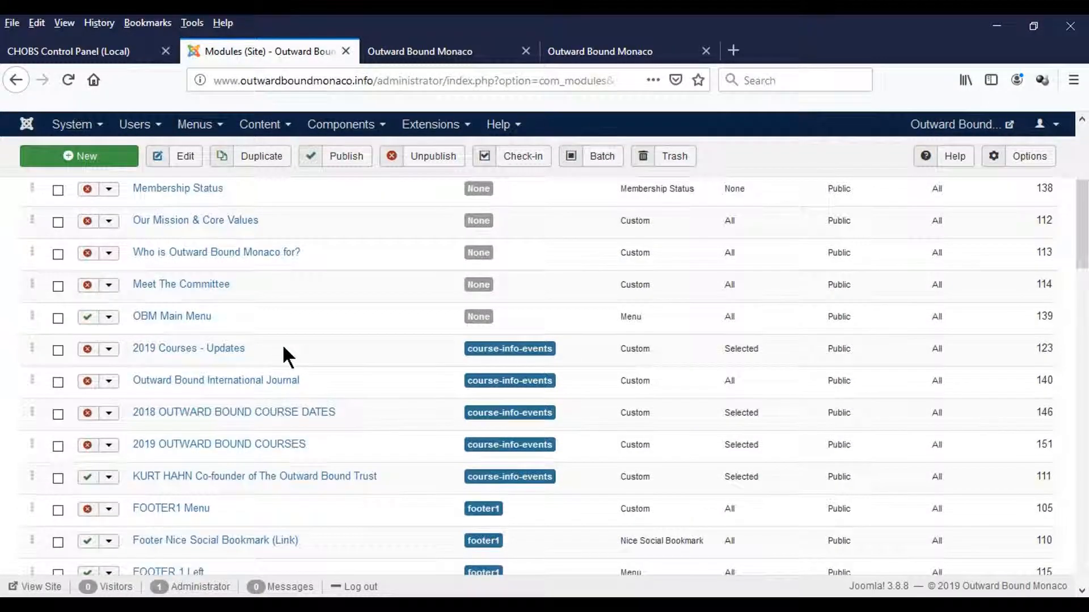
{"action": "scroll", "coordinate": [282, 347], "scroll_direction": "down", "scroll_amount": 3}
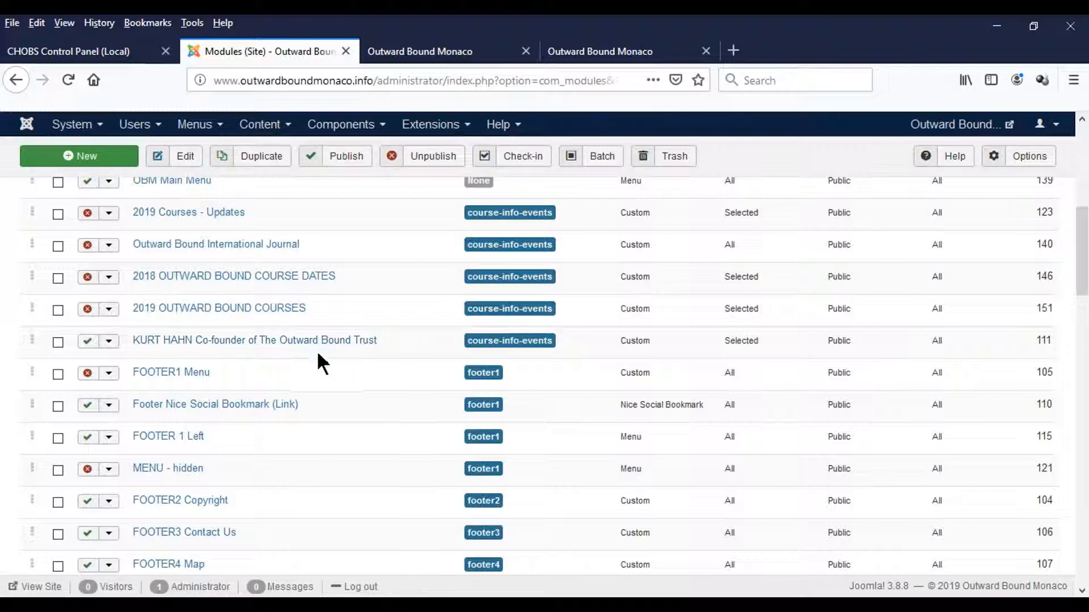
{"action": "scroll", "coordinate": [381, 414], "scroll_direction": "up", "scroll_amount": 8}
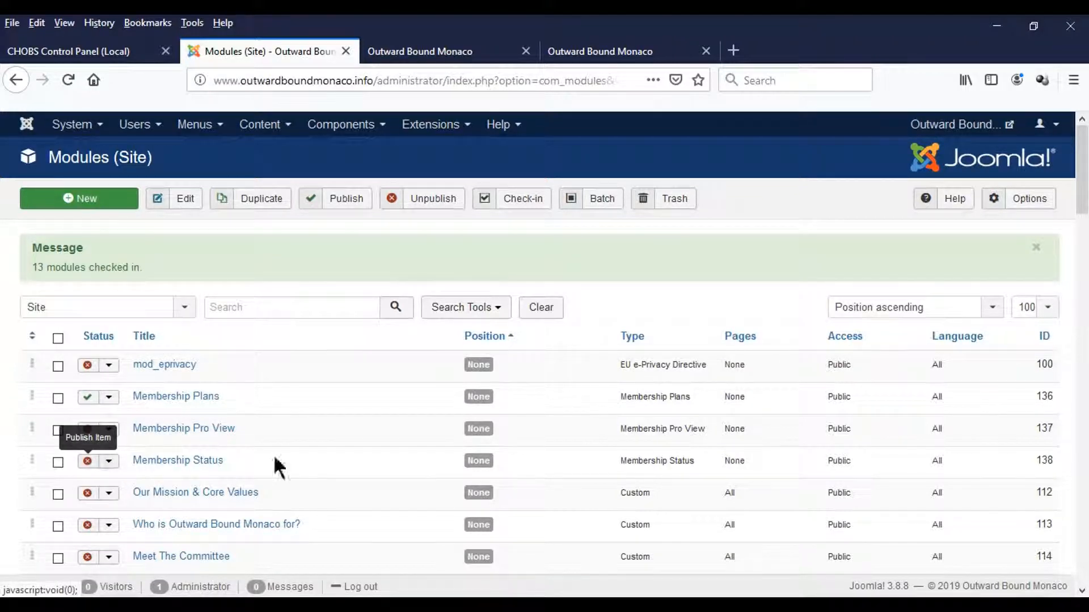
{"action": "left_click", "coordinate": [499, 309]}
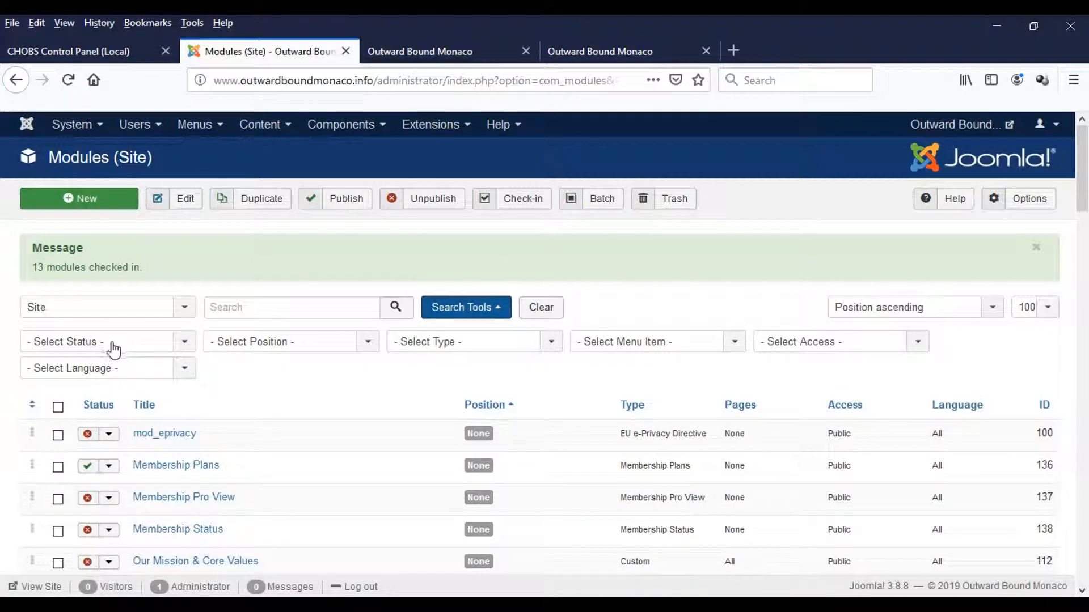
{"action": "left_click", "coordinate": [187, 343]}
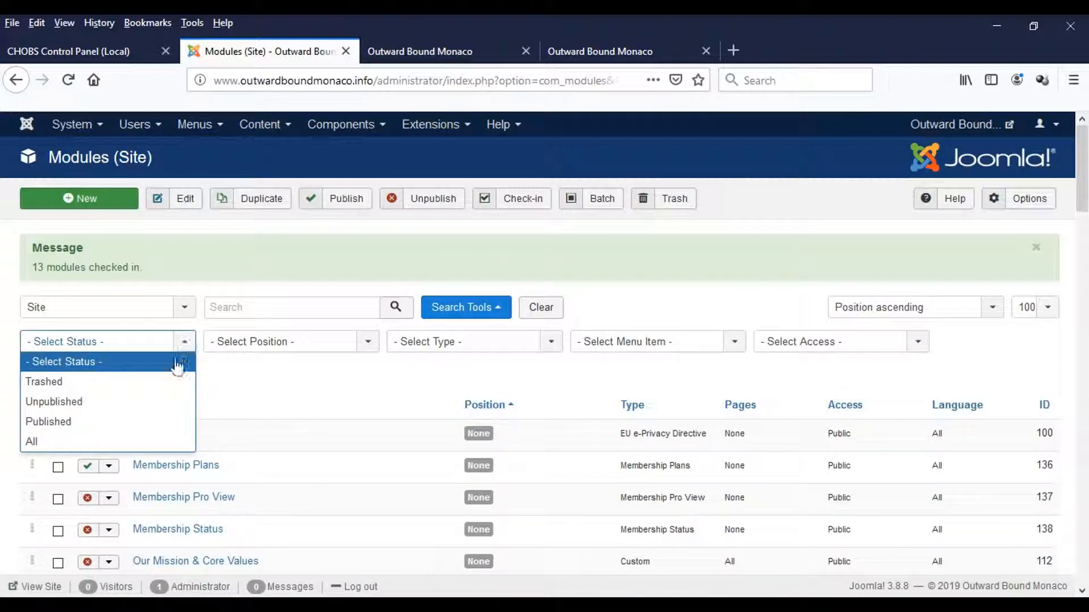
{"action": "left_click", "coordinate": [152, 421]}
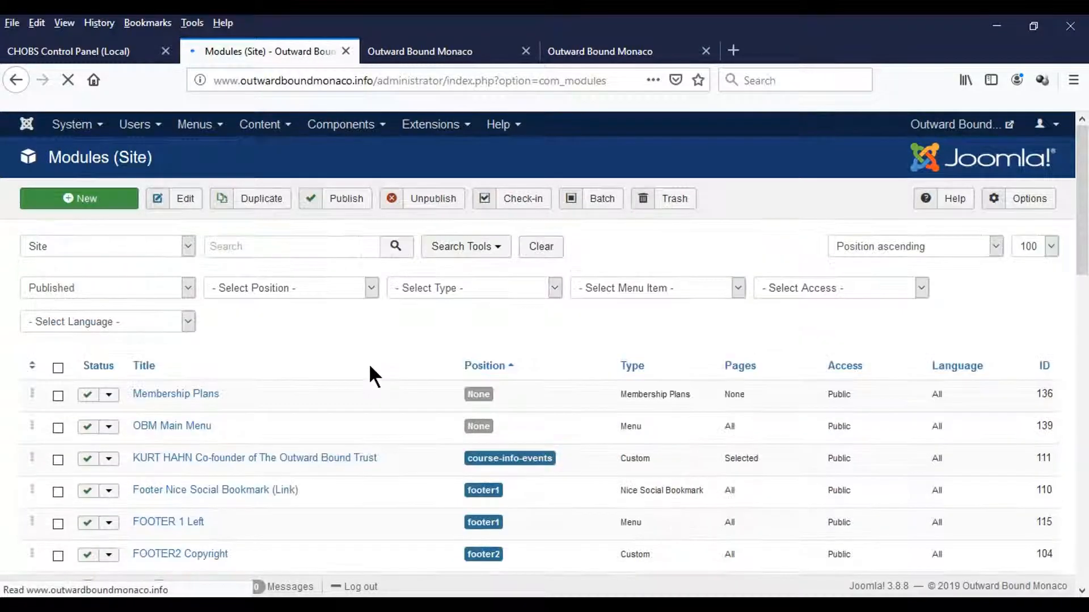
{"action": "scroll", "coordinate": [366, 343], "scroll_direction": "down", "scroll_amount": 3}
{"action": "scroll", "coordinate": [366, 339], "scroll_direction": "down", "scroll_amount": 12}
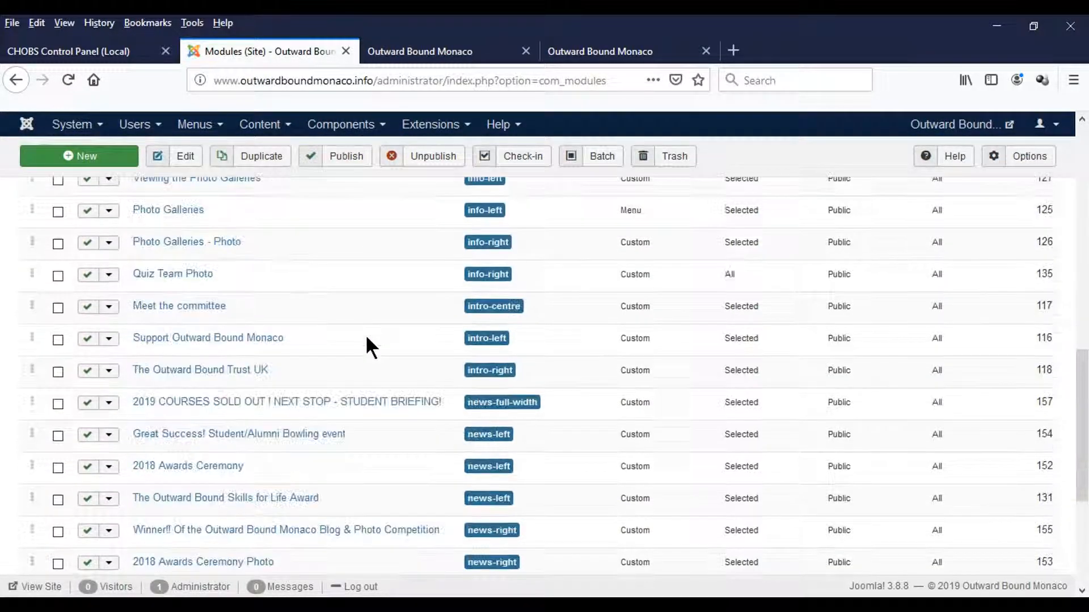
{"action": "scroll", "coordinate": [370, 363], "scroll_direction": "up", "scroll_amount": 10}
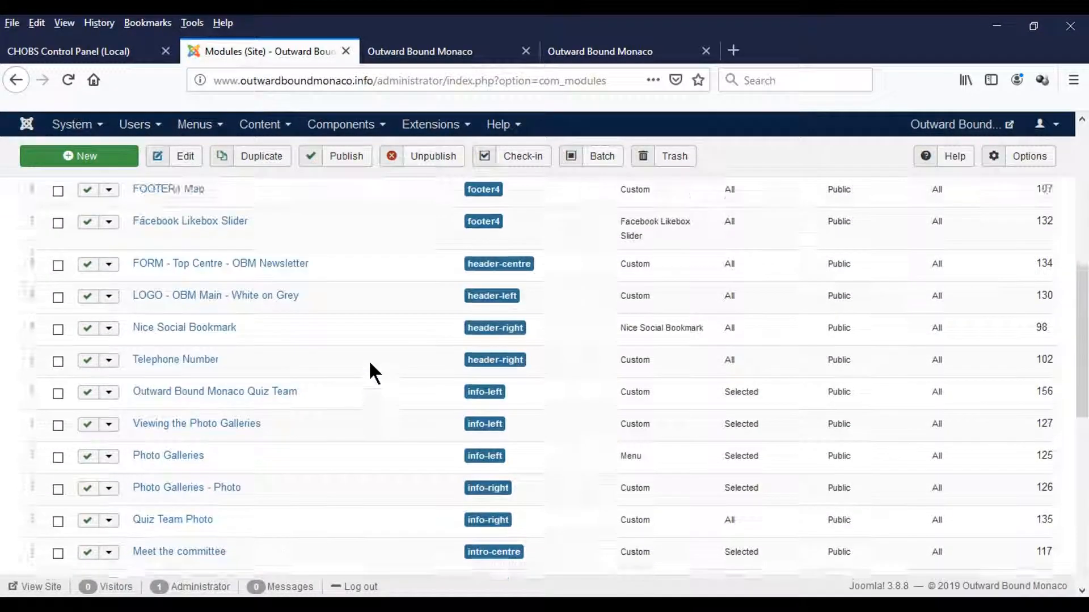
{"action": "scroll", "coordinate": [363, 327], "scroll_direction": "up", "scroll_amount": 3}
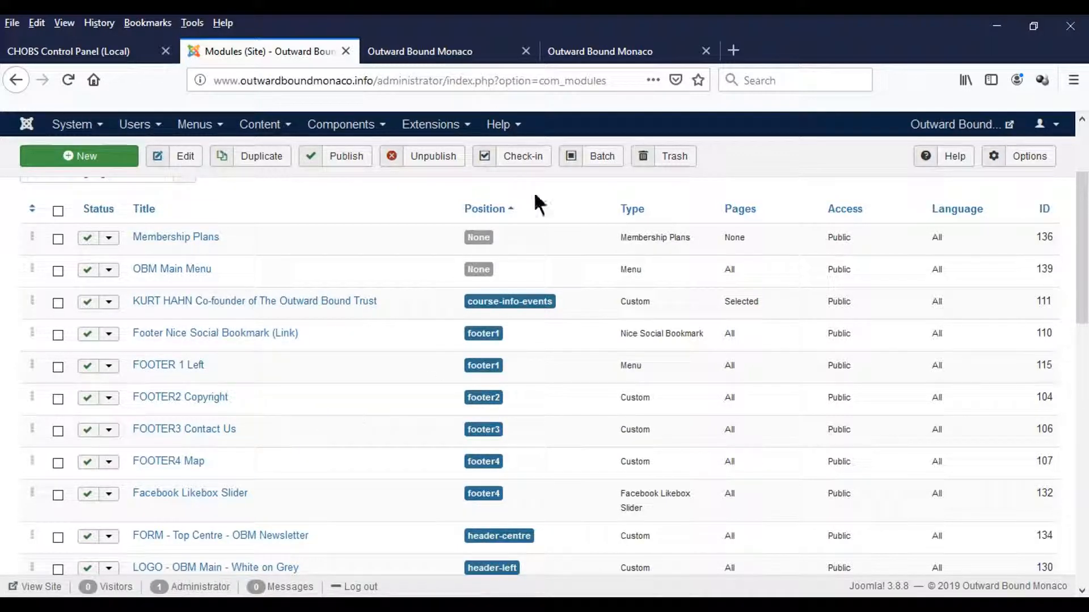
- Copy the heading "2019 COURSES SOLD OUT ! NEXT STOP - STUDENT BRIEFING!" from the live Outward Bound Monaco home page
{"action": "left_click", "coordinate": [605, 56]}
{"action": "scroll", "coordinate": [490, 307], "scroll_direction": "down", "scroll_amount": 10}
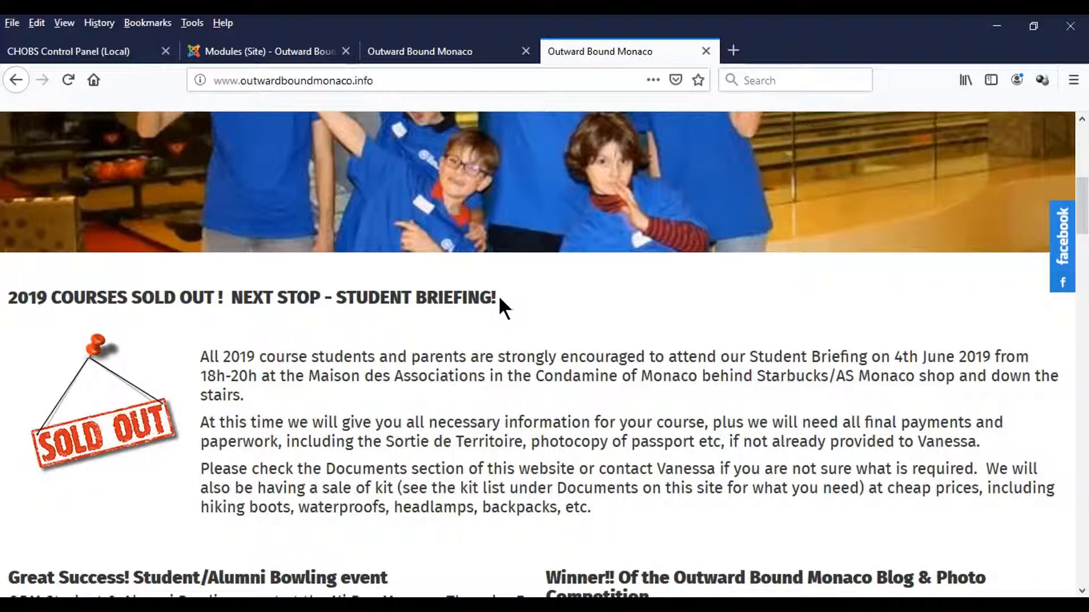
{"action": "mouse_move", "coordinate": [495, 297]}
{"action": "left_mouse_down"}
{"action": "mouse_move", "coordinate": [8, 292]}
{"action": "mouse_move", "coordinate": [499, 300]}
{"action": "left_mouse_up"}
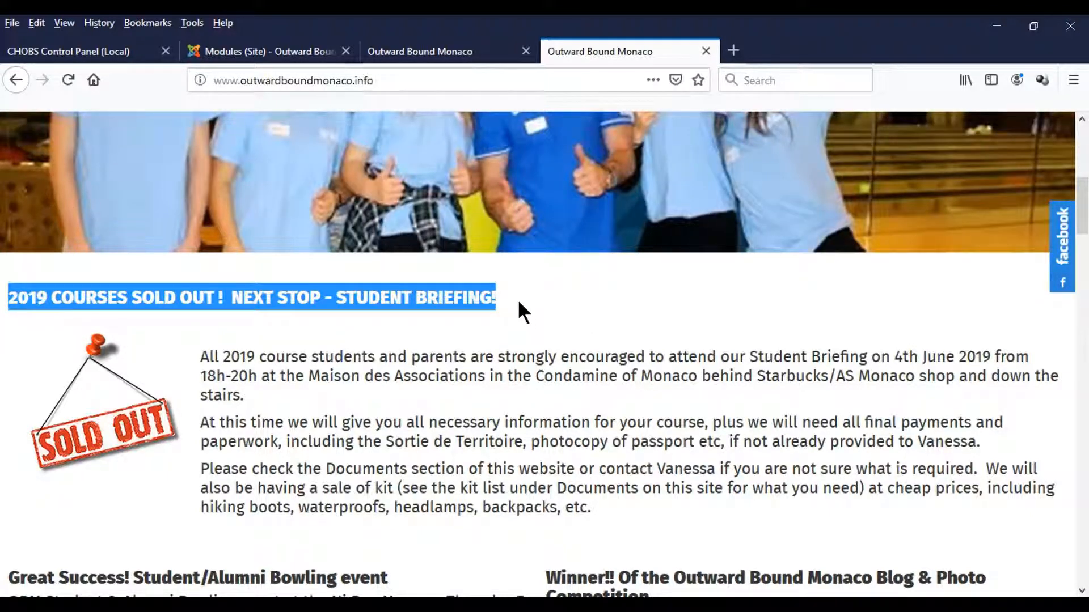
- Search the published site modules for the title "2019 COURSES SOLD OUT ! NEXT STOP - STUDENT BRIEFING!"
{"action": "left_click", "coordinate": [273, 55]}
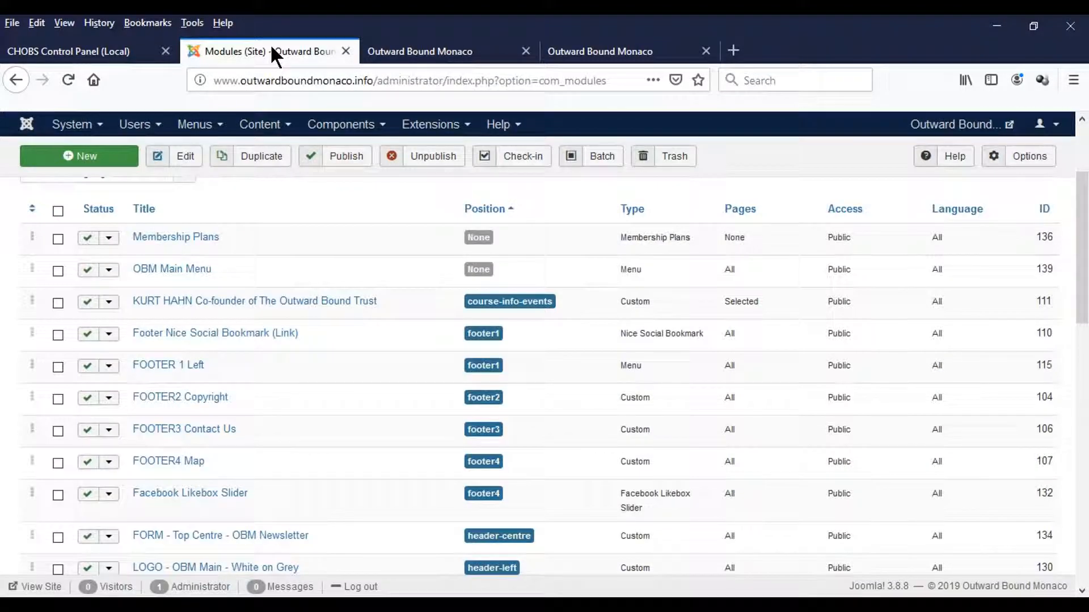
{"action": "scroll", "coordinate": [281, 258], "scroll_direction": "up", "scroll_amount": 3}
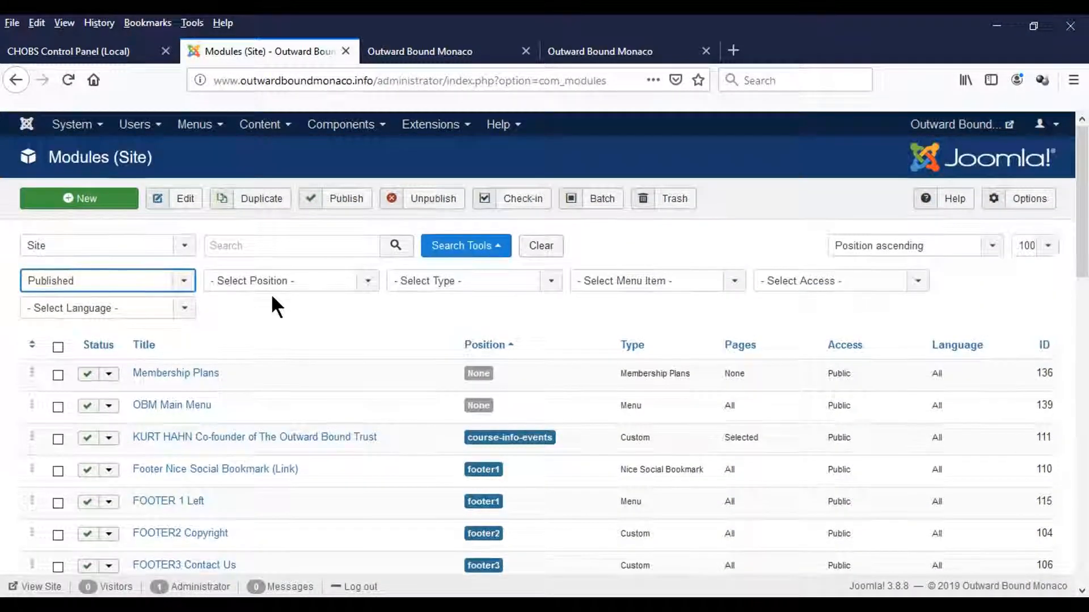
{"action": "left_click", "coordinate": [268, 244]}
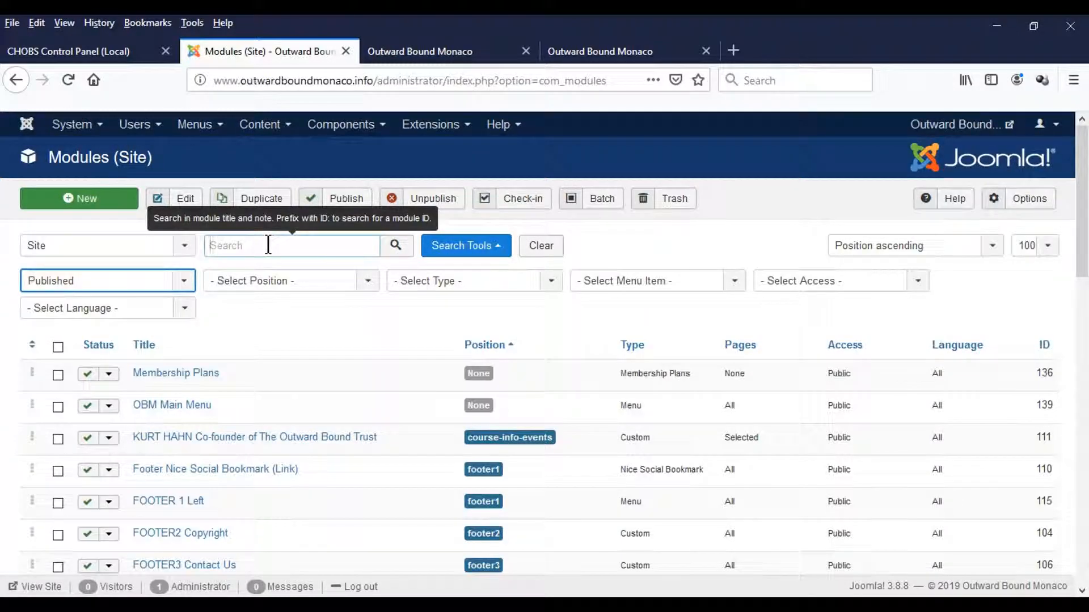
{"action": "type", "text": "NEXT STOP - STUDENT BRIEFING!"}
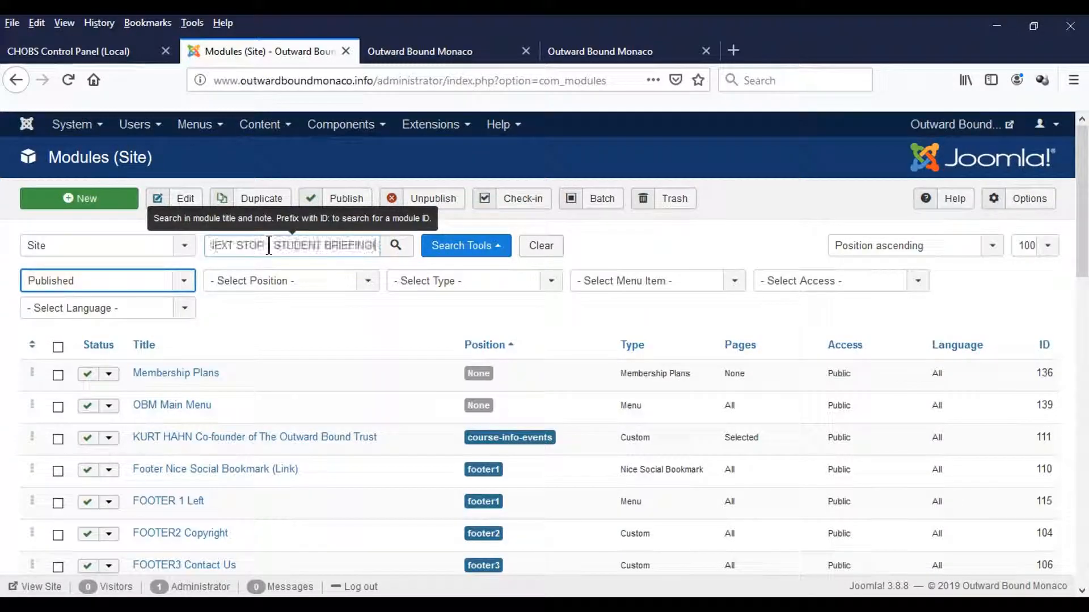
{"action": "left_click", "coordinate": [396, 248]}
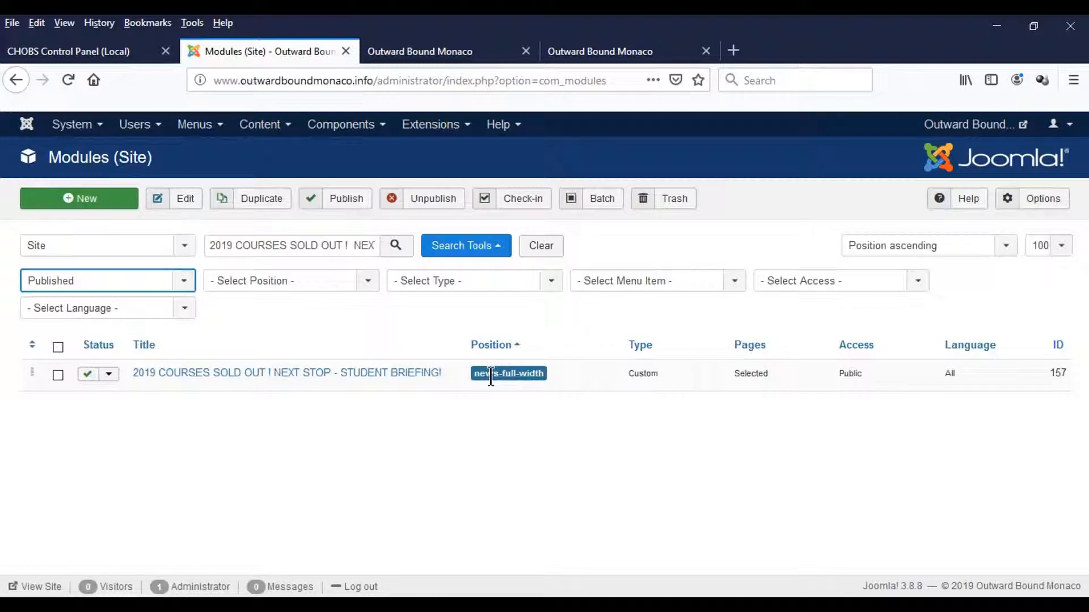
- Find the position name above the 2019 COURSES SOLD OUT heading in the template preview and compare it with the modules list
{"action": "left_click", "coordinate": [466, 52]}
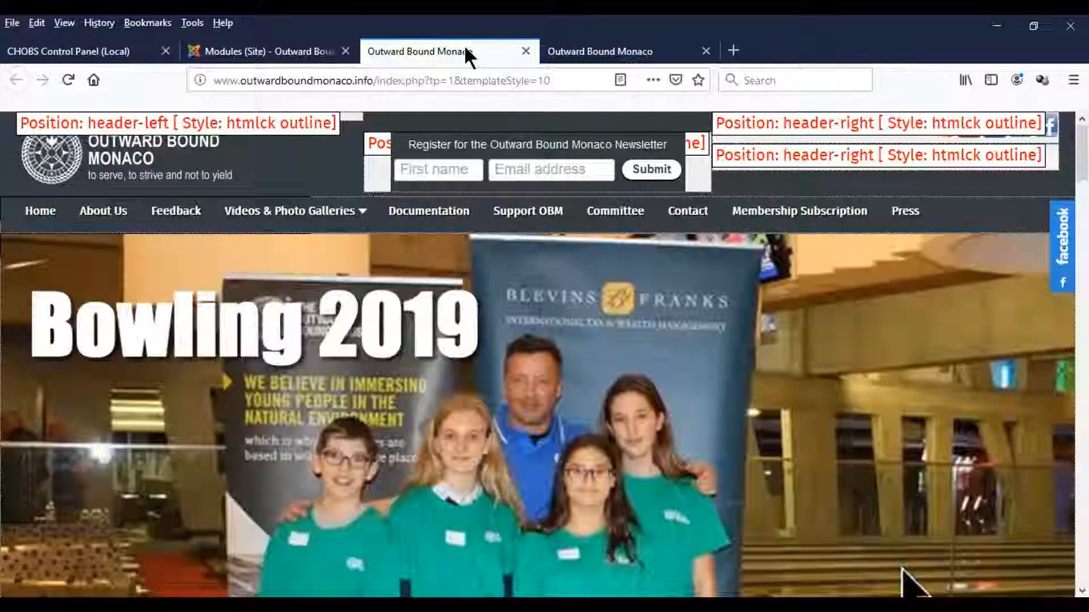
{"action": "scroll", "coordinate": [365, 283], "scroll_direction": "down", "scroll_amount": 6}
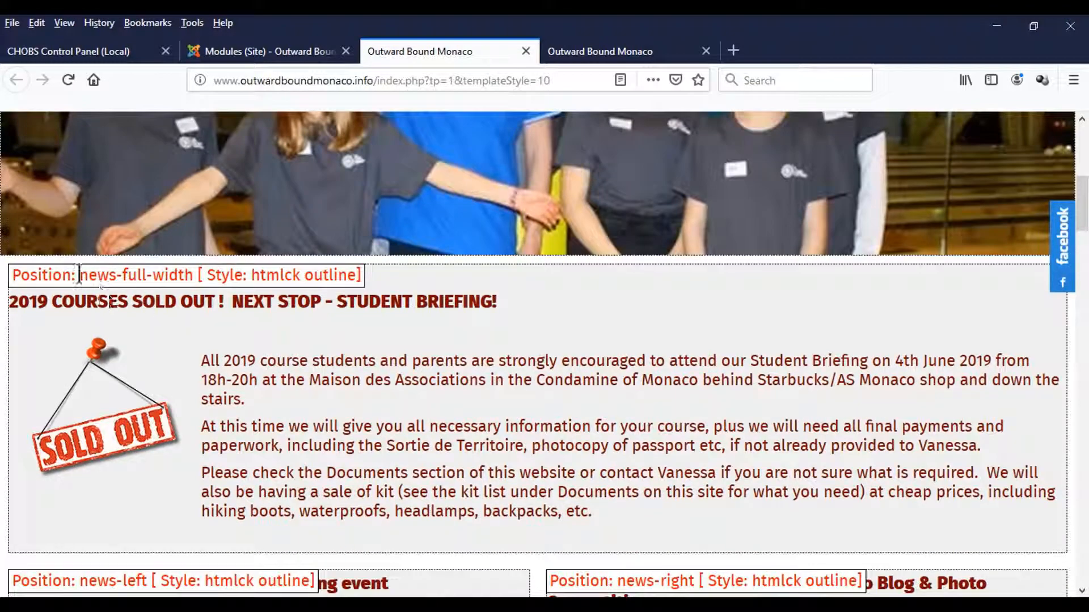
{"action": "left_click_drag", "start_coordinate": [78, 275], "coordinate": [193, 276]}
{"action": "left_click", "coordinate": [301, 54]}
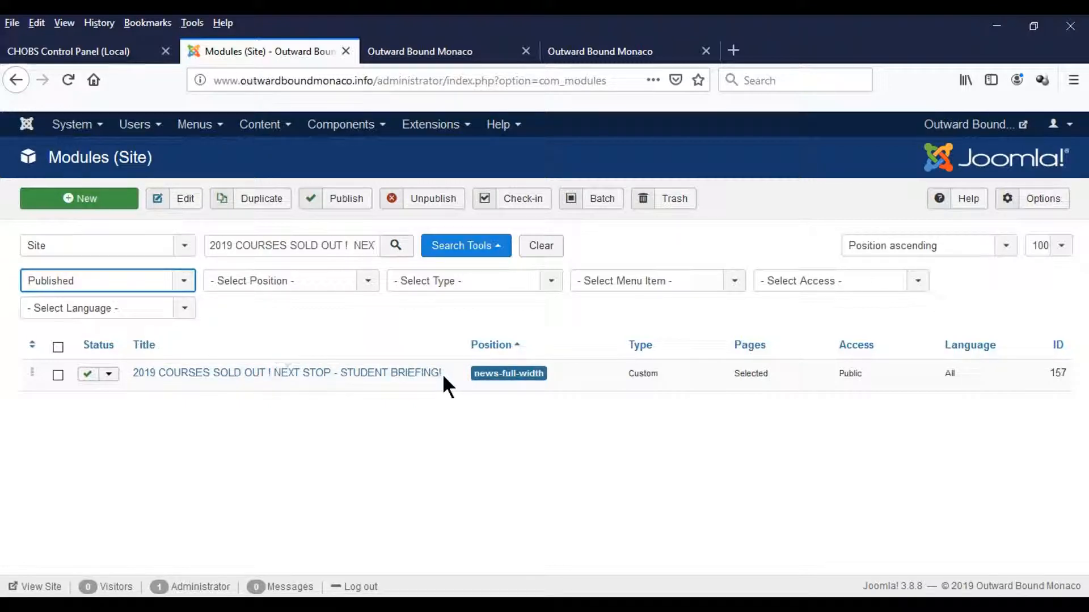
- Open the 2019 COURSES SOLD OUT module for editing, putting off the Firefox update, and look over its content
{"action": "left_click", "coordinate": [284, 375]}
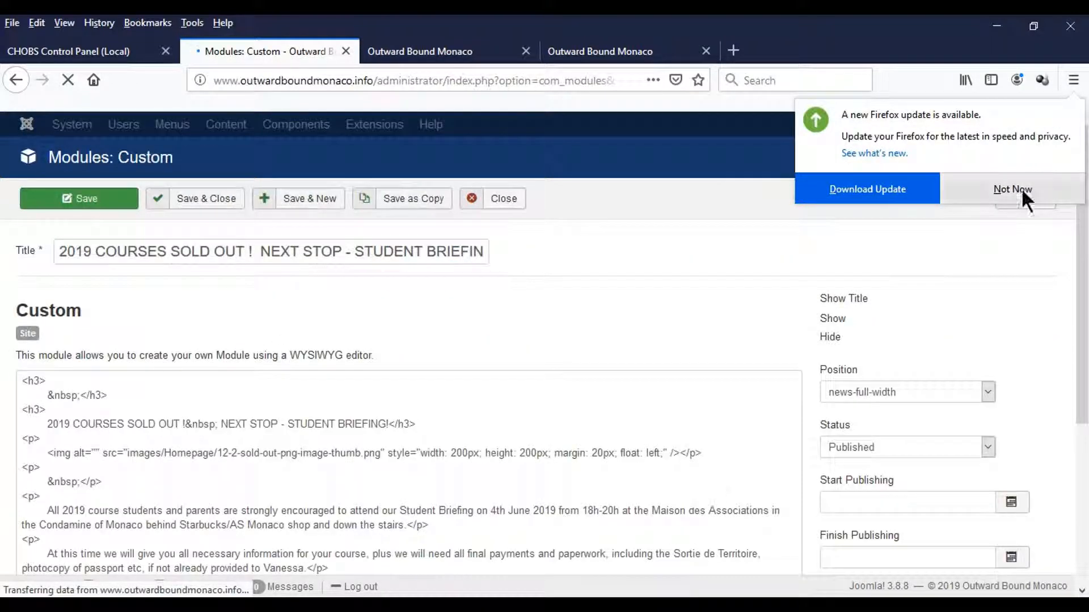
{"action": "left_click", "coordinate": [1005, 188]}
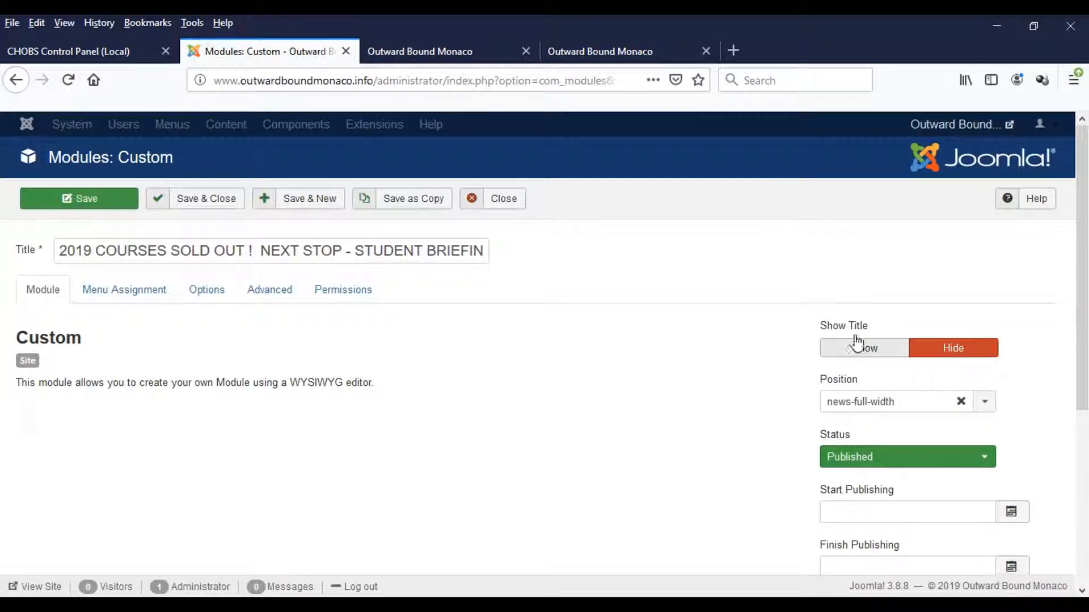
{"action": "mouse_move", "coordinate": [845, 328]}
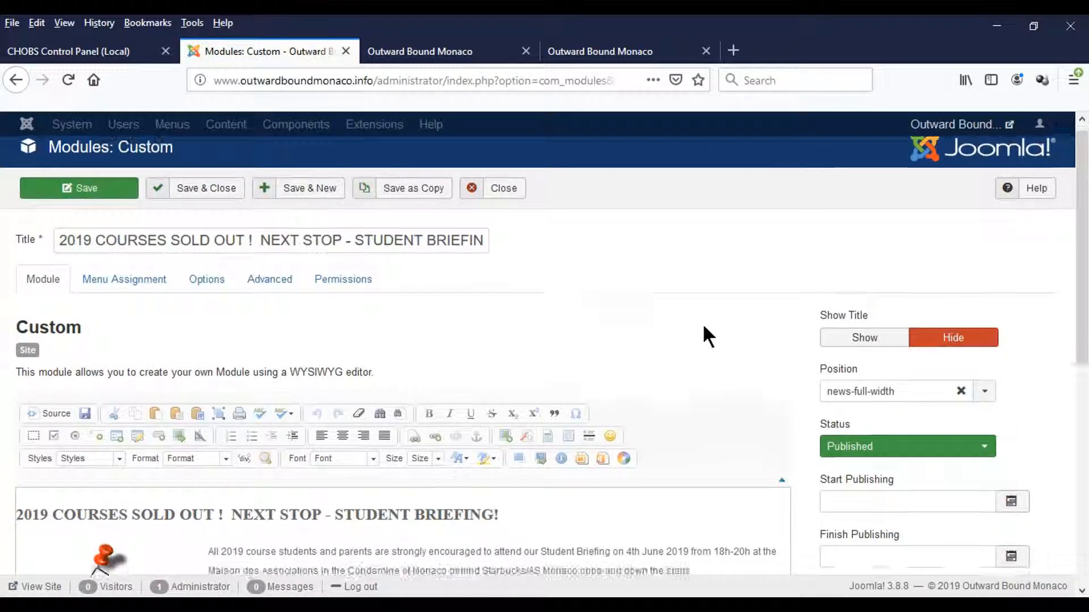
{"action": "scroll", "coordinate": [665, 404], "scroll_direction": "down", "scroll_amount": 3}
{"action": "scroll", "coordinate": [321, 420], "scroll_direction": "up", "scroll_amount": 3}
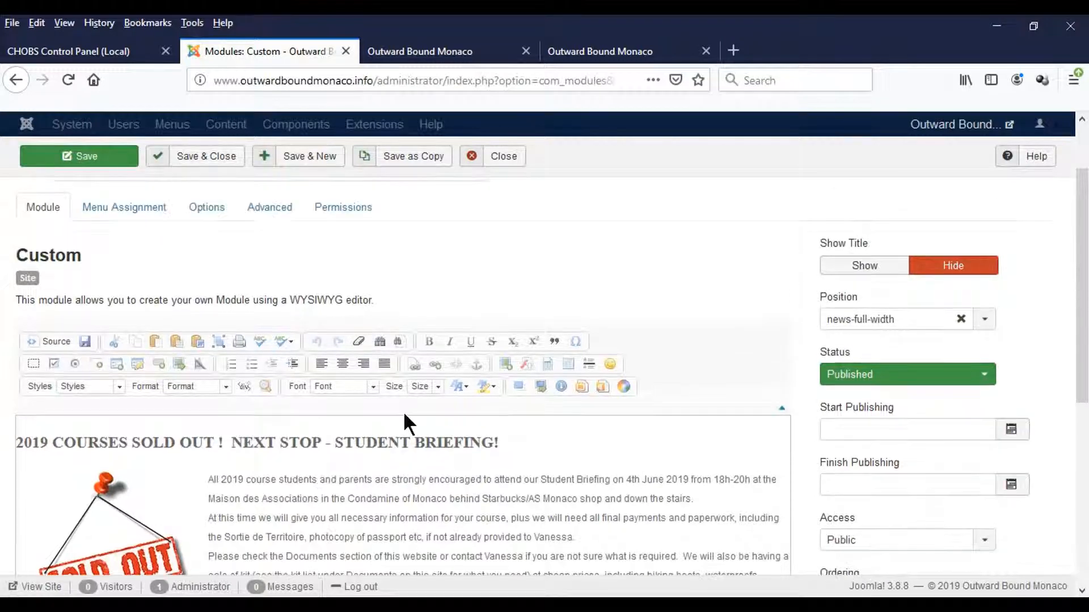
{"action": "scroll", "coordinate": [576, 377], "scroll_direction": "down", "scroll_amount": 3}
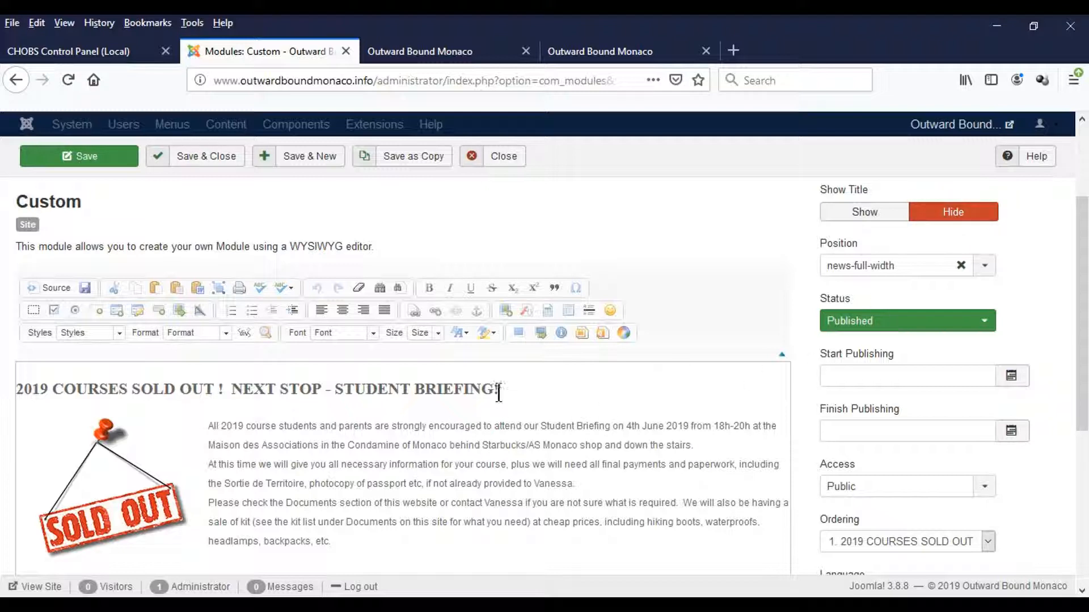
- Check the paragraph format of the 2019 COURSES SOLD OUT heading in the module's content
{"action": "left_click", "coordinate": [17, 390]}
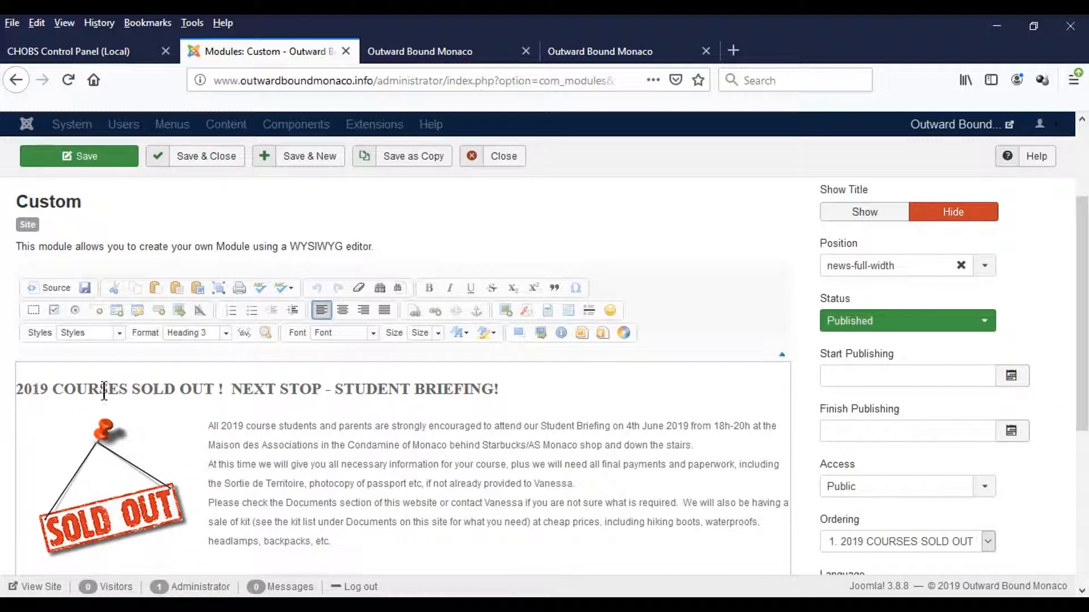
{"action": "left_click", "coordinate": [226, 333]}
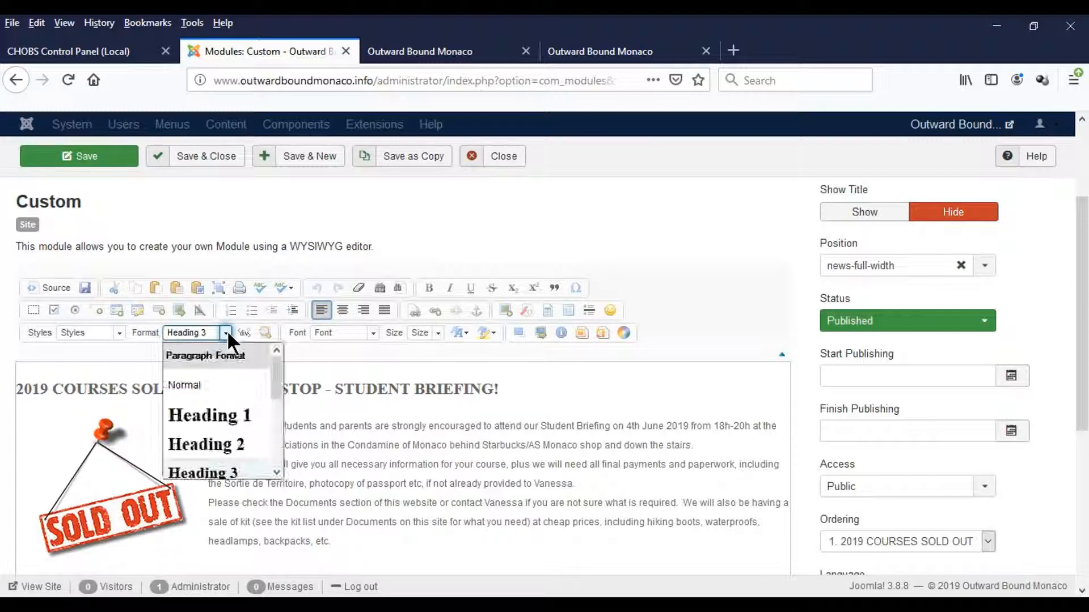
{"action": "left_click", "coordinate": [225, 474]}
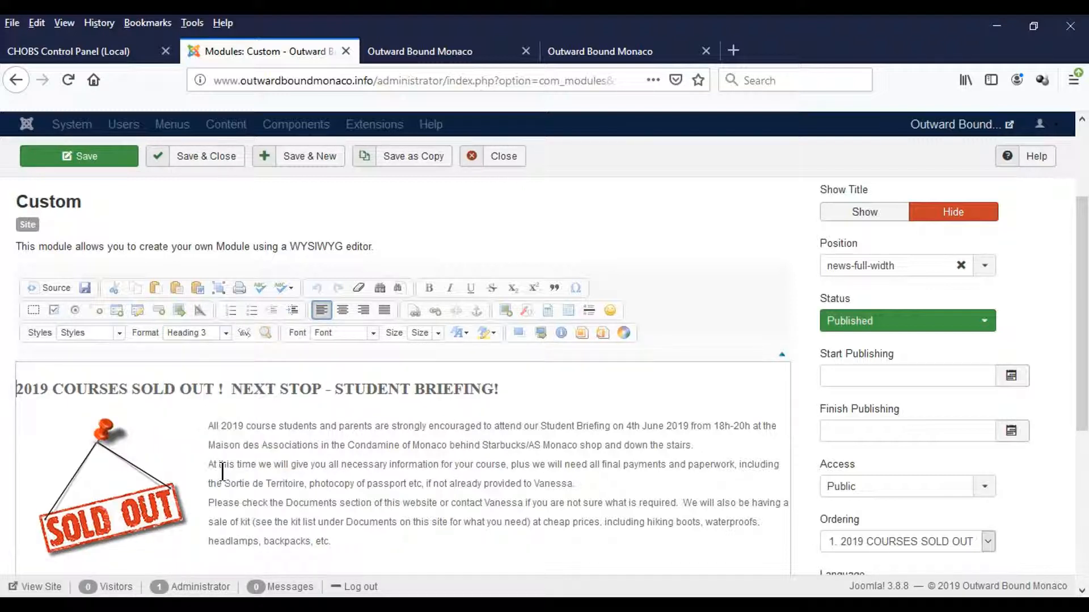
- Compare the module's heading with how it appears in the template preview and on the live home page
{"action": "left_click", "coordinate": [475, 60]}
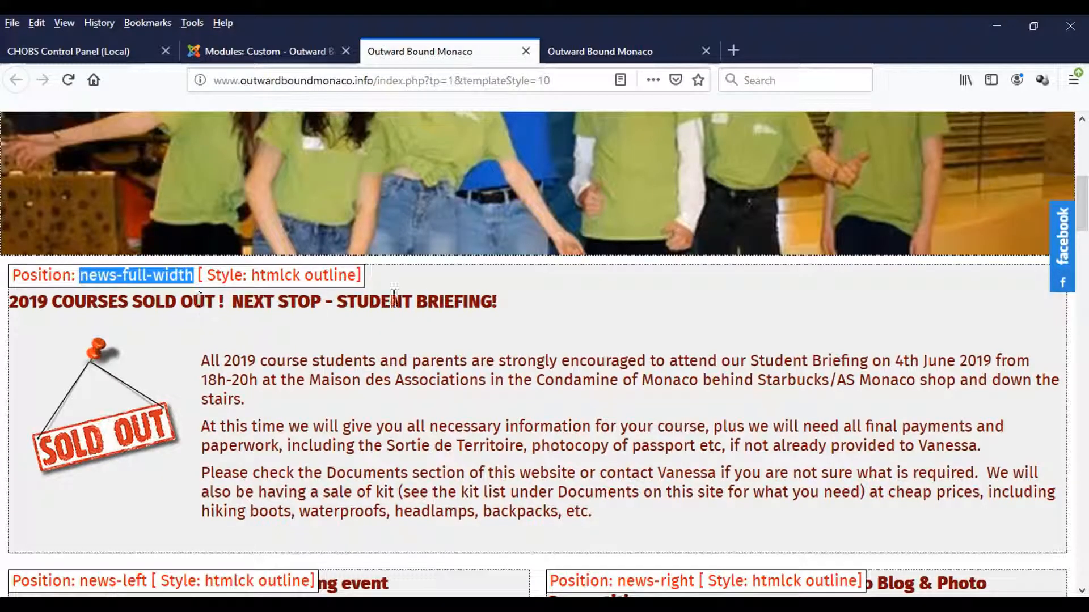
{"action": "left_click", "coordinate": [604, 59]}
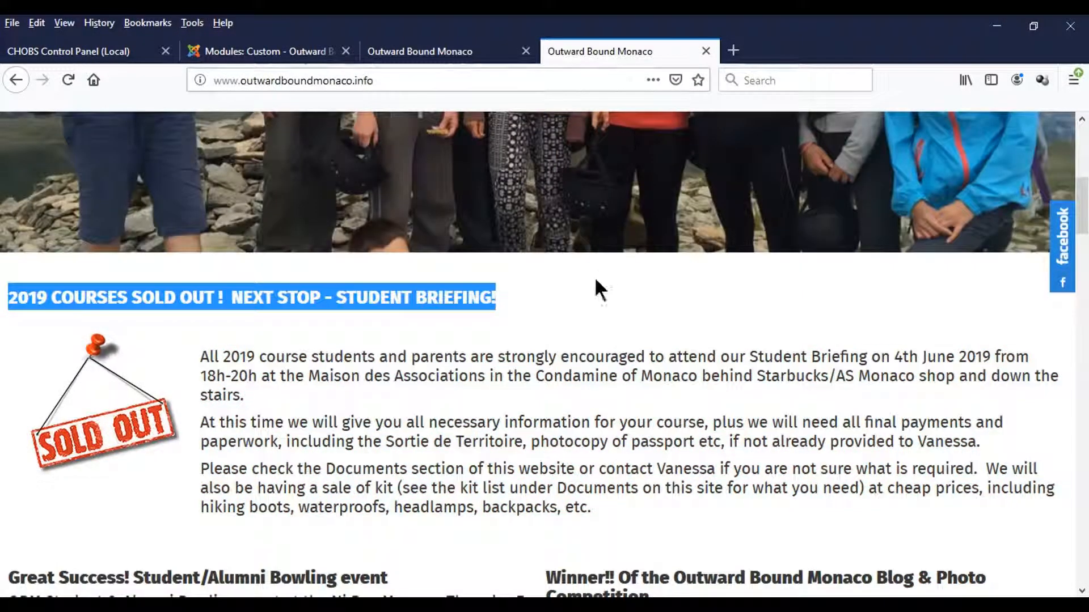
{"action": "left_click", "coordinate": [587, 315]}
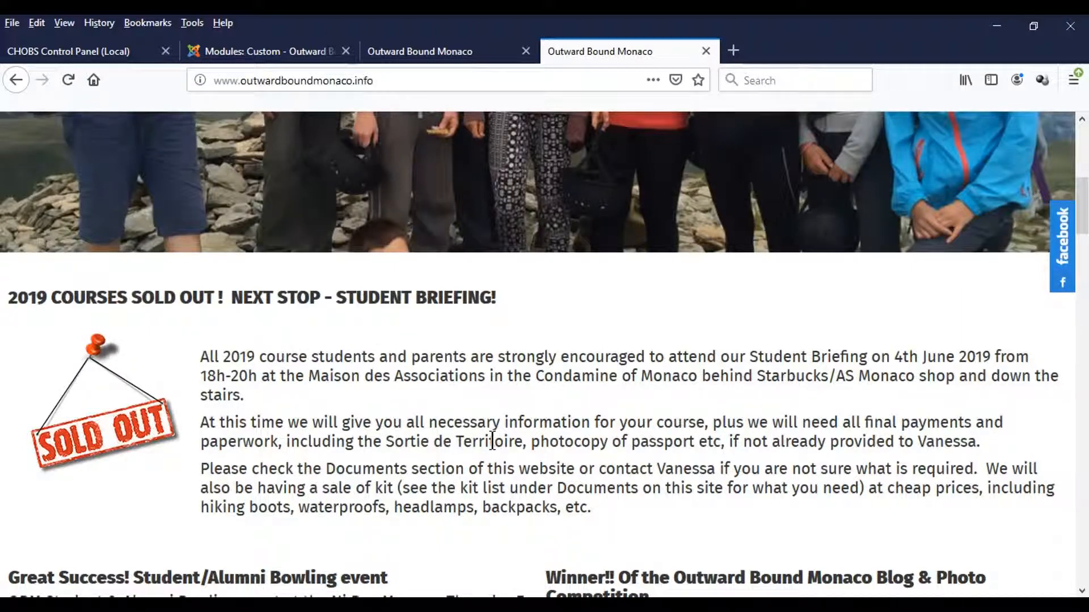
{"action": "left_click", "coordinate": [460, 45]}
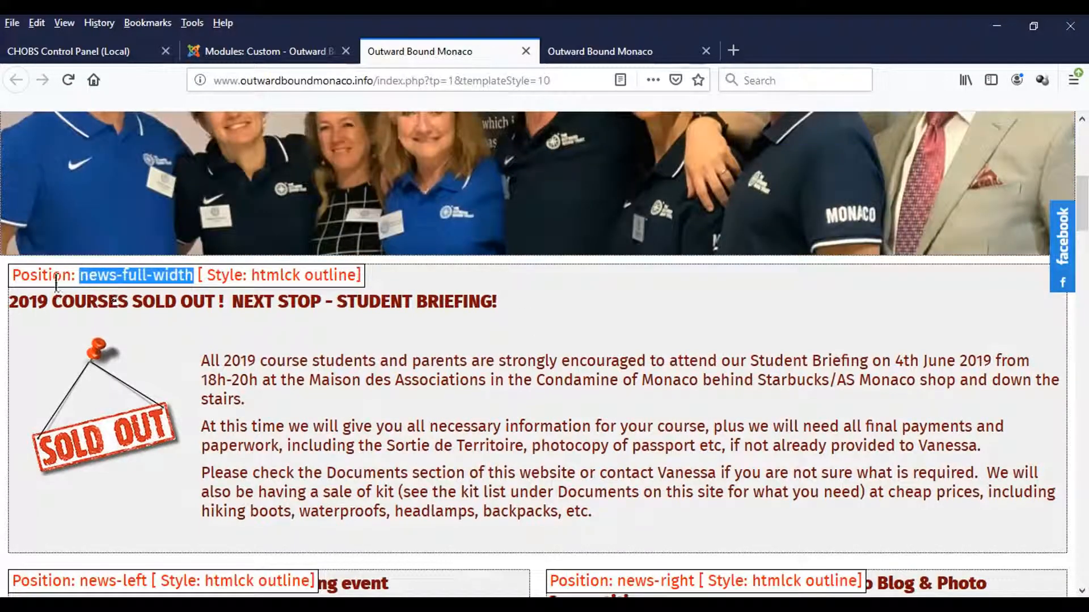
{"action": "left_click", "coordinate": [297, 49]}
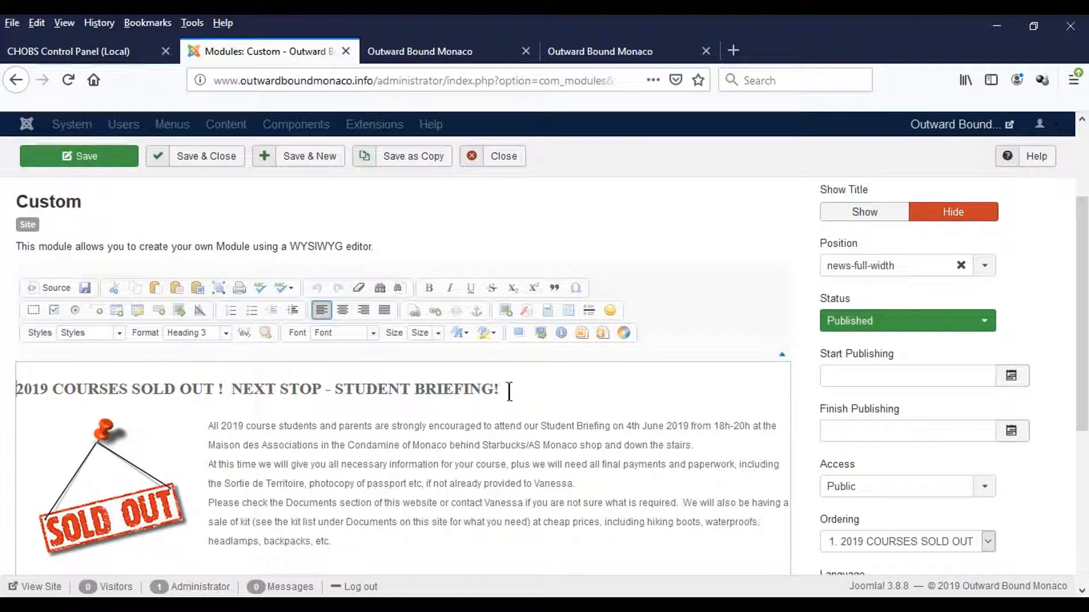
- Set Show Title to Show, save the module, and reload the live home page to check the title
{"action": "left_click", "coordinate": [863, 216]}
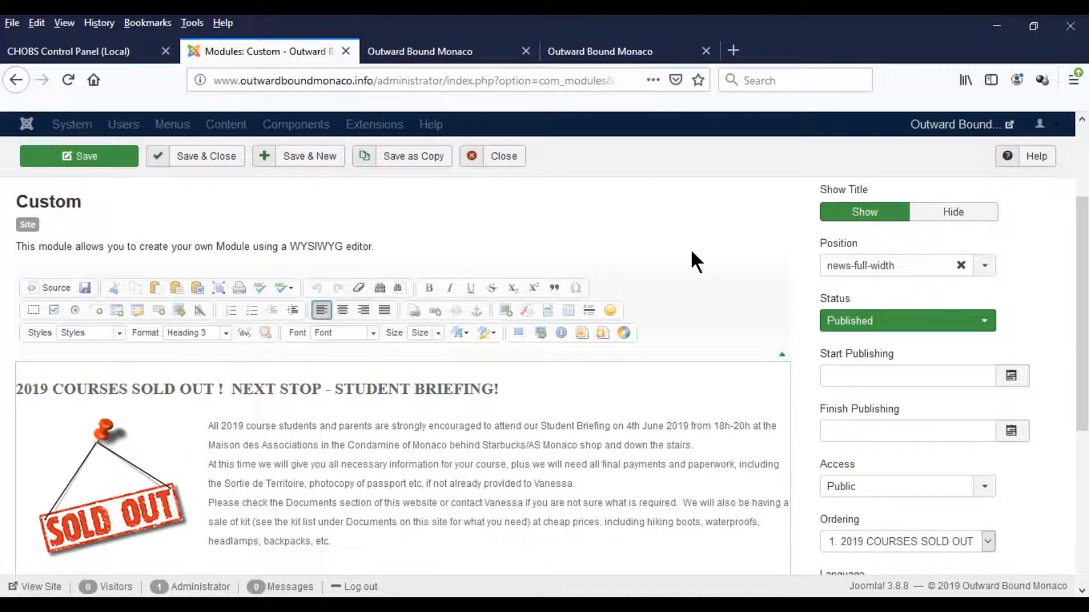
{"action": "left_click", "coordinate": [88, 161]}
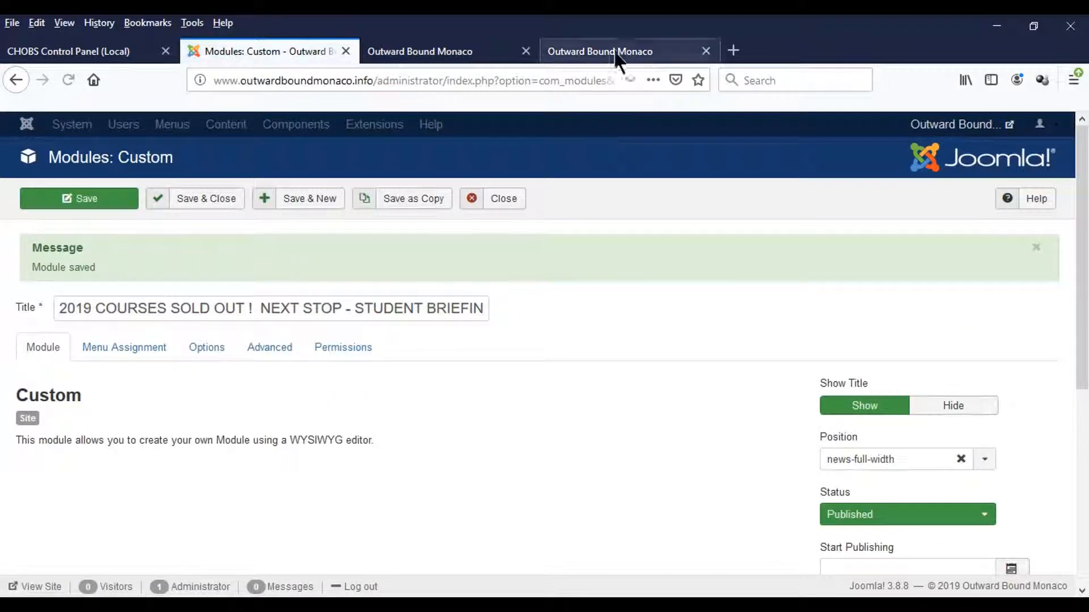
{"action": "left_click", "coordinate": [616, 52]}
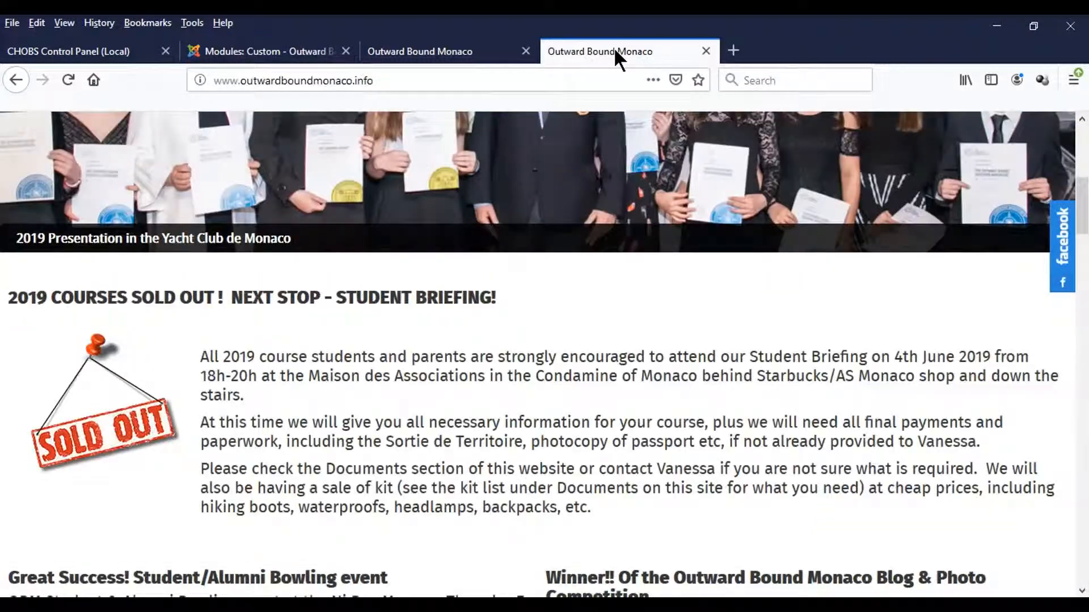
{"action": "left_click", "coordinate": [68, 80]}
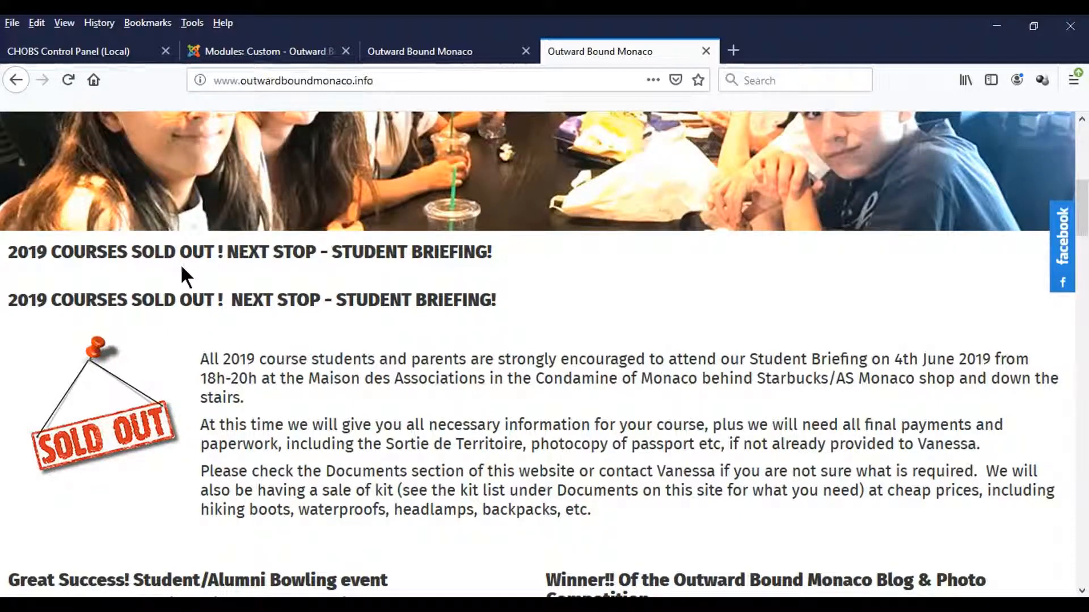
- Set the module's Show Title back to Hide, then save and close the module
{"action": "left_click", "coordinate": [286, 53]}
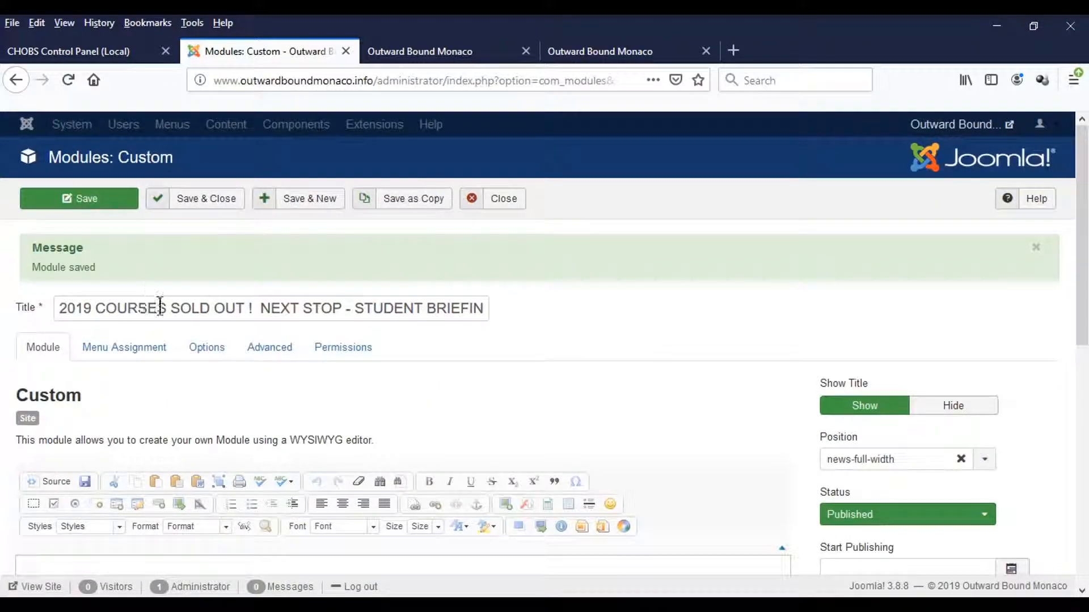
{"action": "left_click", "coordinate": [956, 406]}
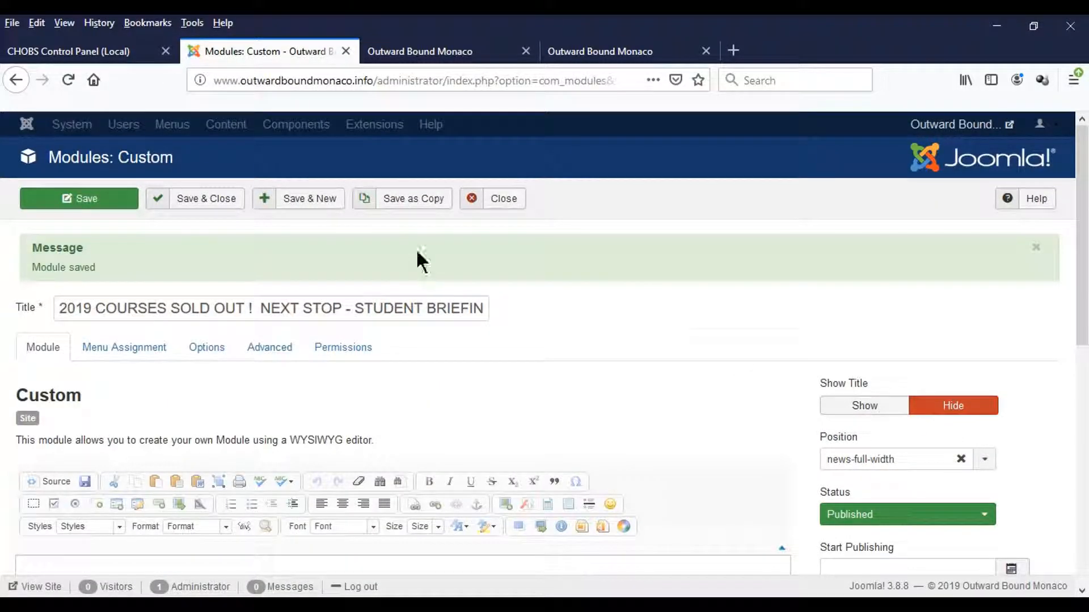
{"action": "left_click", "coordinate": [92, 200]}
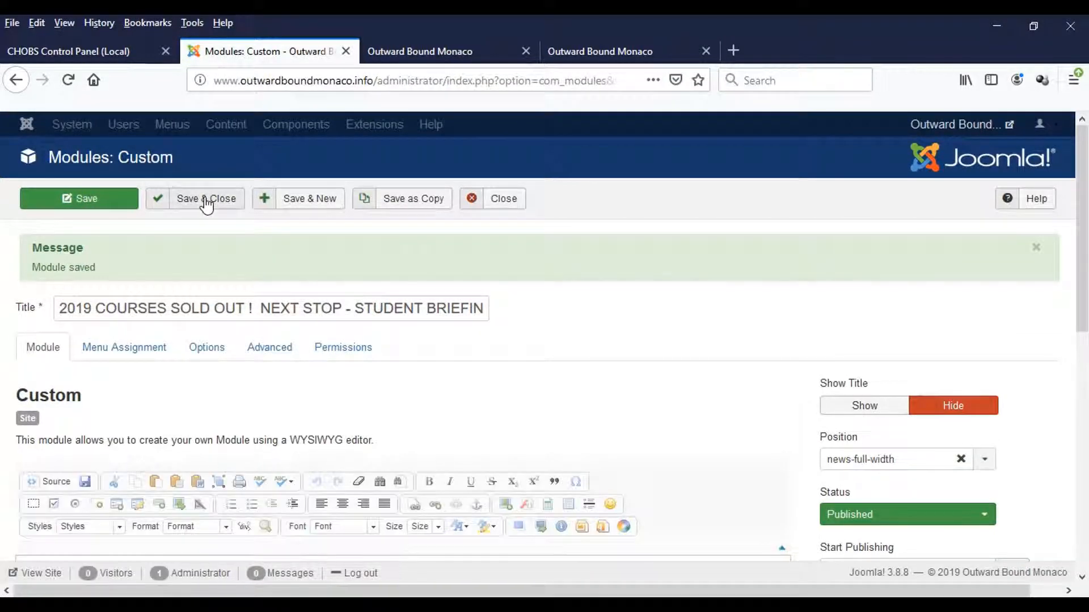
{"action": "scroll", "coordinate": [274, 298], "scroll_direction": "down", "scroll_amount": 5}
{"action": "scroll", "coordinate": [261, 272], "scroll_direction": "up", "scroll_amount": 5}
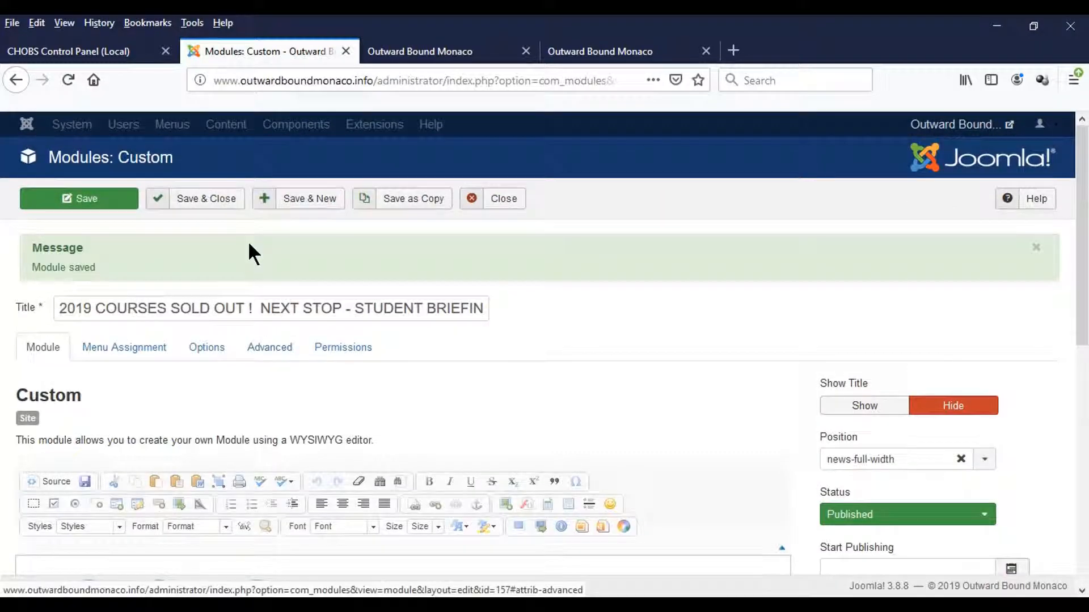
{"action": "left_click", "coordinate": [216, 203]}
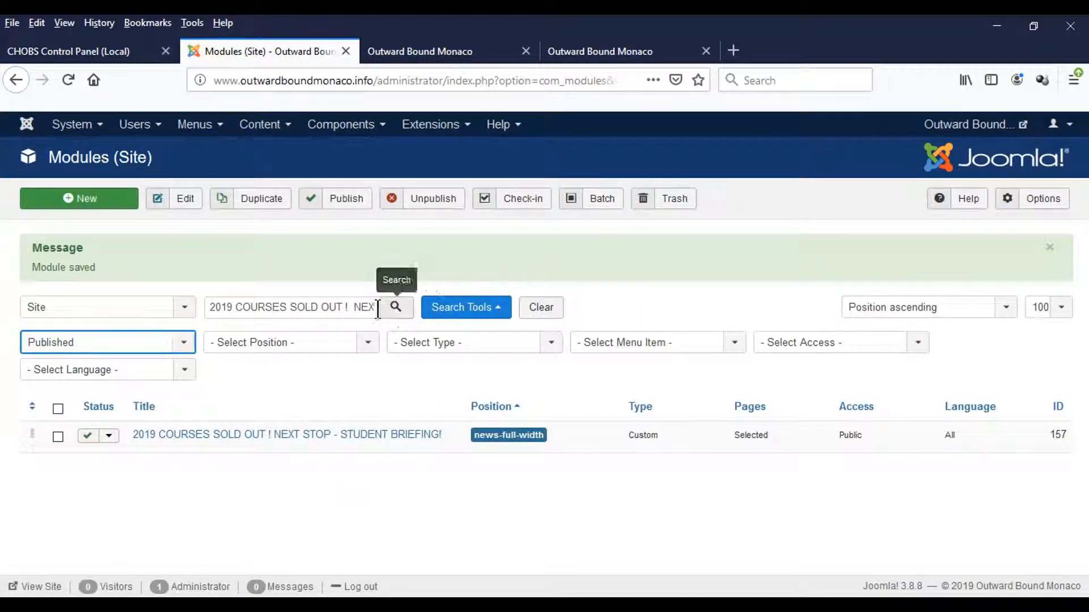
- Clear the title search, filter the site modules by the Published status, and review the positions of the listed modules
{"action": "left_click", "coordinate": [541, 309]}
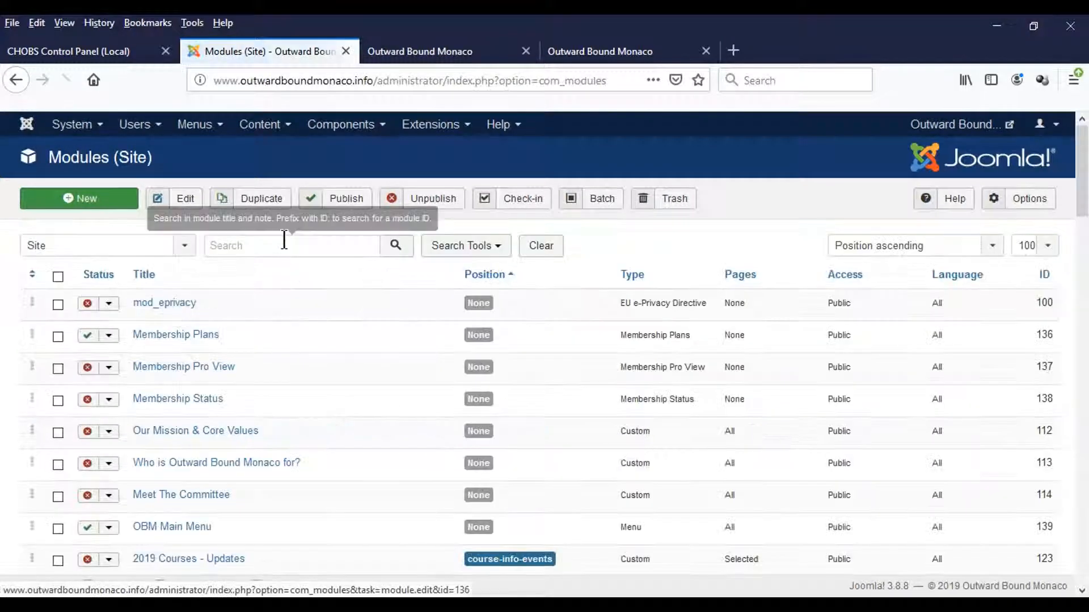
{"action": "left_click", "coordinate": [475, 245]}
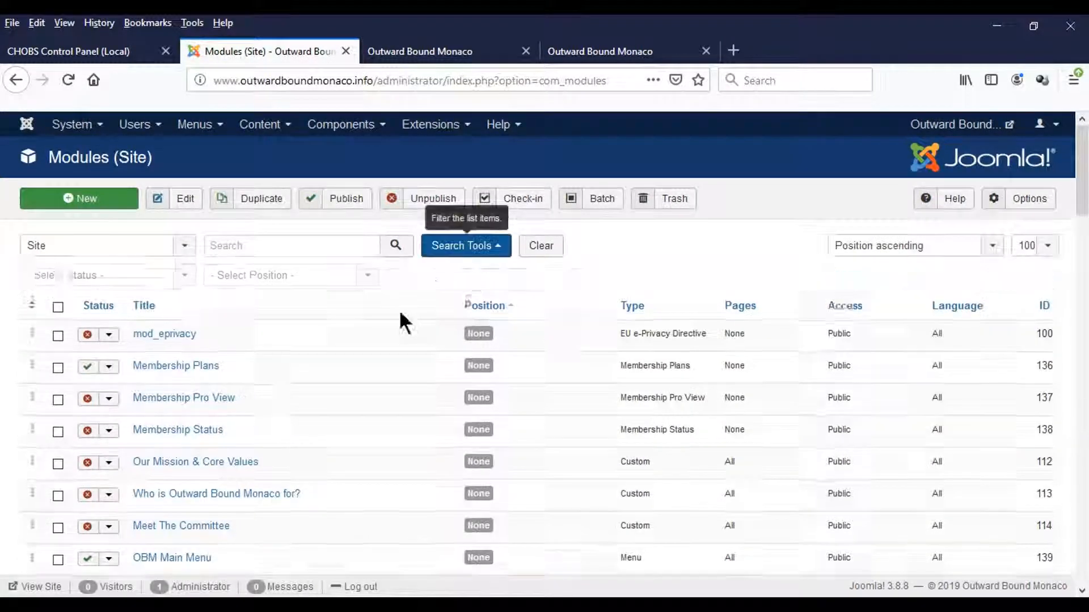
{"action": "left_click", "coordinate": [142, 280]}
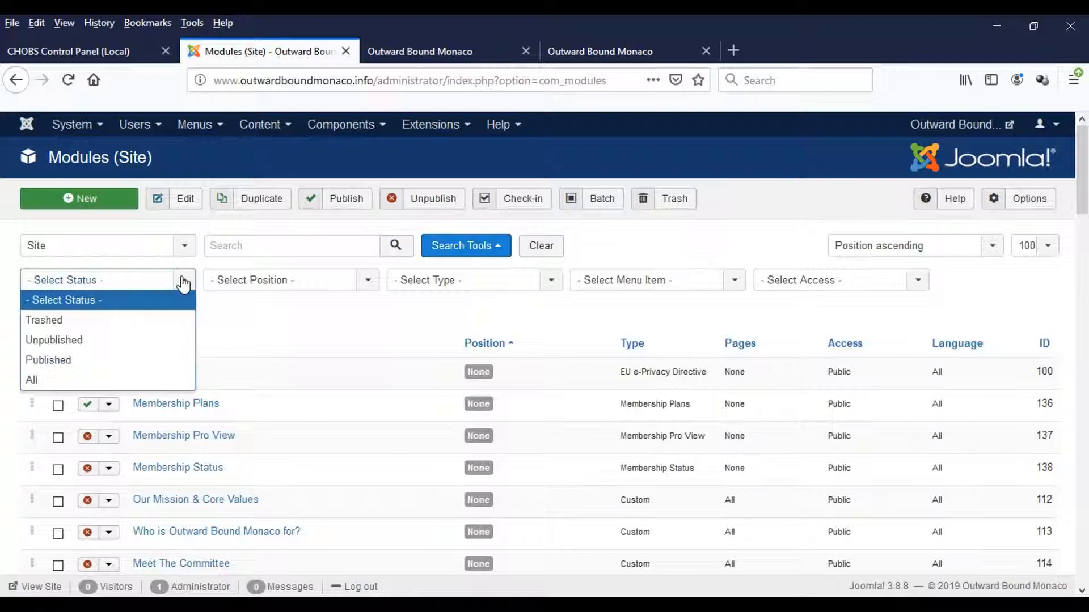
{"action": "left_click", "coordinate": [144, 359]}
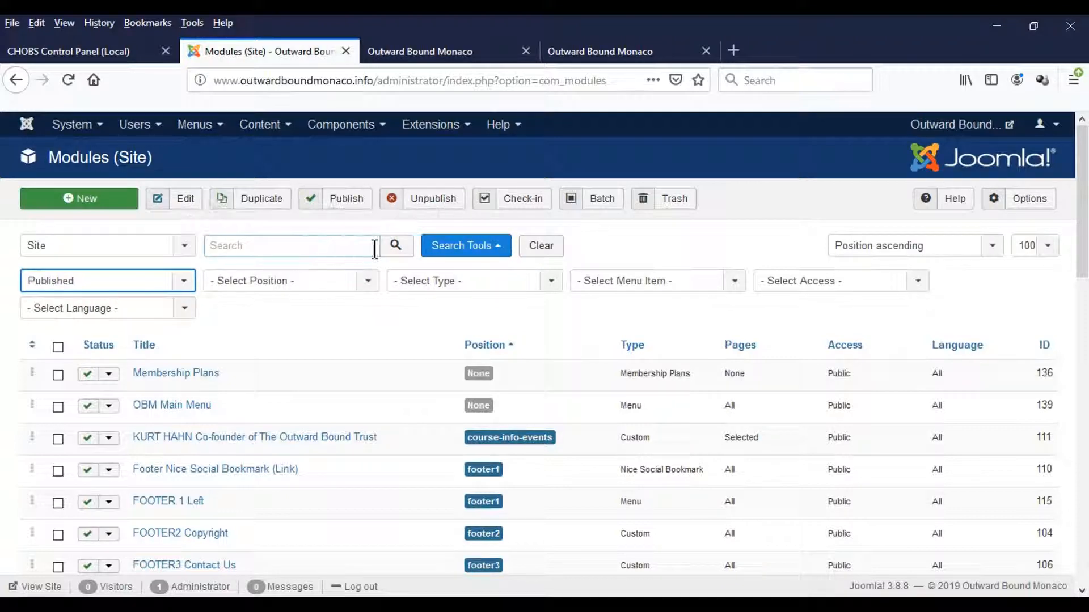
{"action": "scroll", "coordinate": [420, 369], "scroll_direction": "down", "scroll_amount": 5}
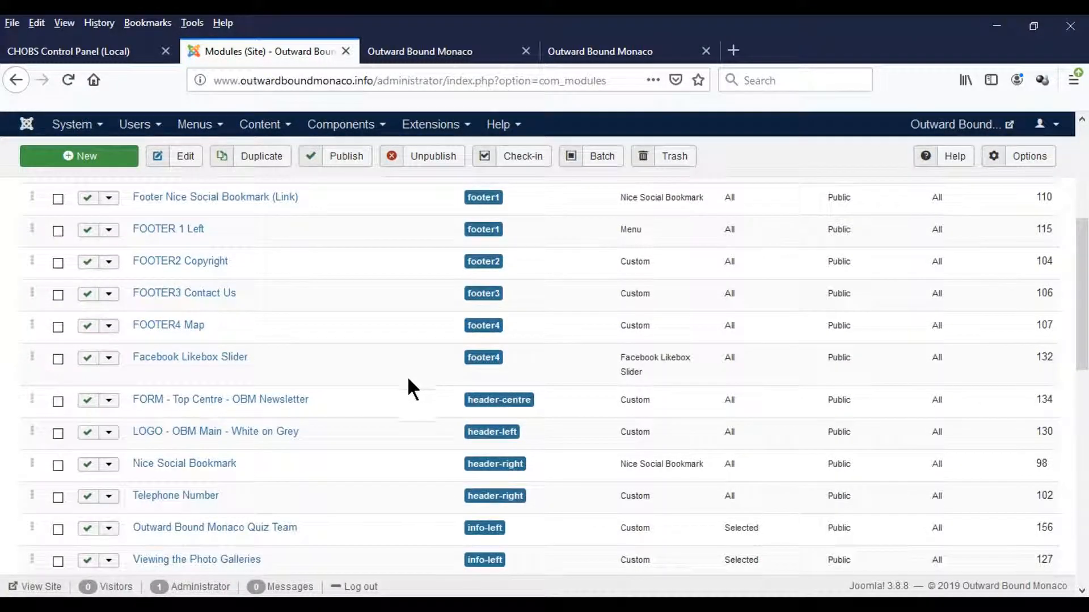
{"action": "scroll", "coordinate": [397, 394], "scroll_direction": "up", "scroll_amount": 5}
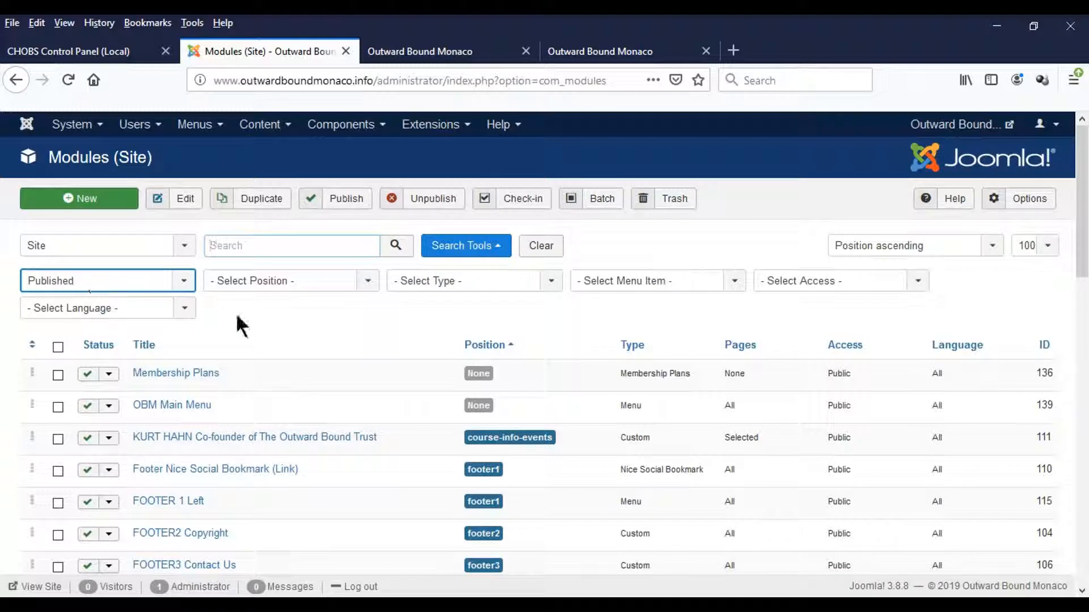
{"action": "scroll", "coordinate": [405, 378], "scroll_direction": "down", "scroll_amount": 3}
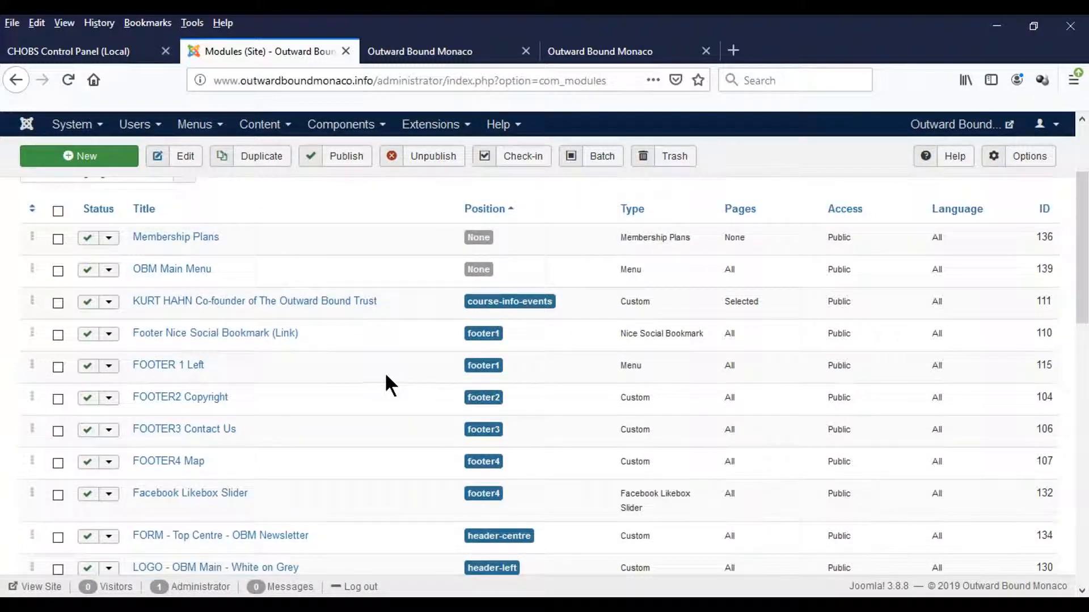
{"action": "scroll", "coordinate": [266, 369], "scroll_direction": "down", "scroll_amount": 3}
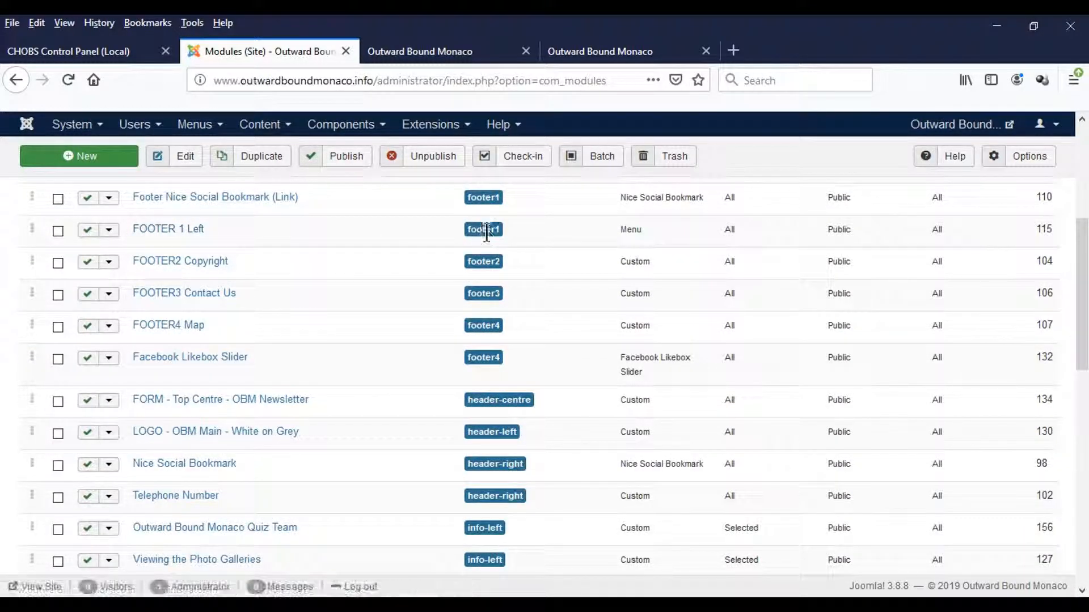
- Examine the footer module positions at the end of the template preview page
{"action": "left_click", "coordinate": [461, 53]}
{"action": "scroll", "coordinate": [448, 261], "scroll_direction": "down", "scroll_amount": 5}
{"action": "scroll", "coordinate": [447, 255], "scroll_direction": "down", "scroll_amount": 20}
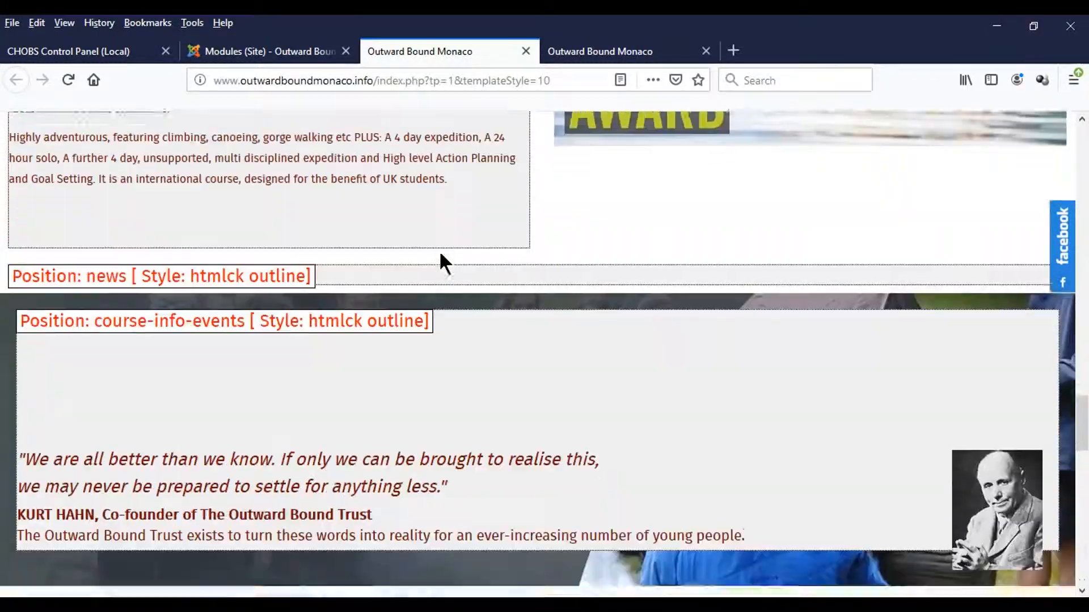
{"action": "scroll", "coordinate": [435, 251], "scroll_direction": "down", "scroll_amount": 3}
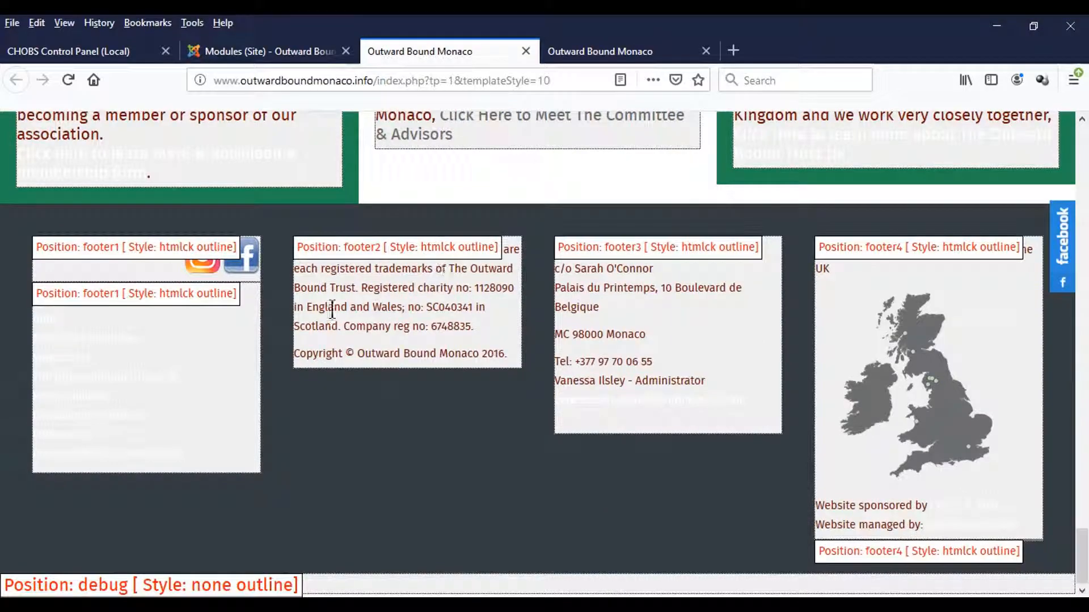
- Examine the footer columns at the end of the live home page for comparison with the template positions
{"action": "left_click", "coordinate": [600, 51]}
{"action": "scroll", "coordinate": [463, 311], "scroll_direction": "down", "scroll_amount": 10}
{"action": "scroll", "coordinate": [464, 313], "scroll_direction": "down", "scroll_amount": 15}
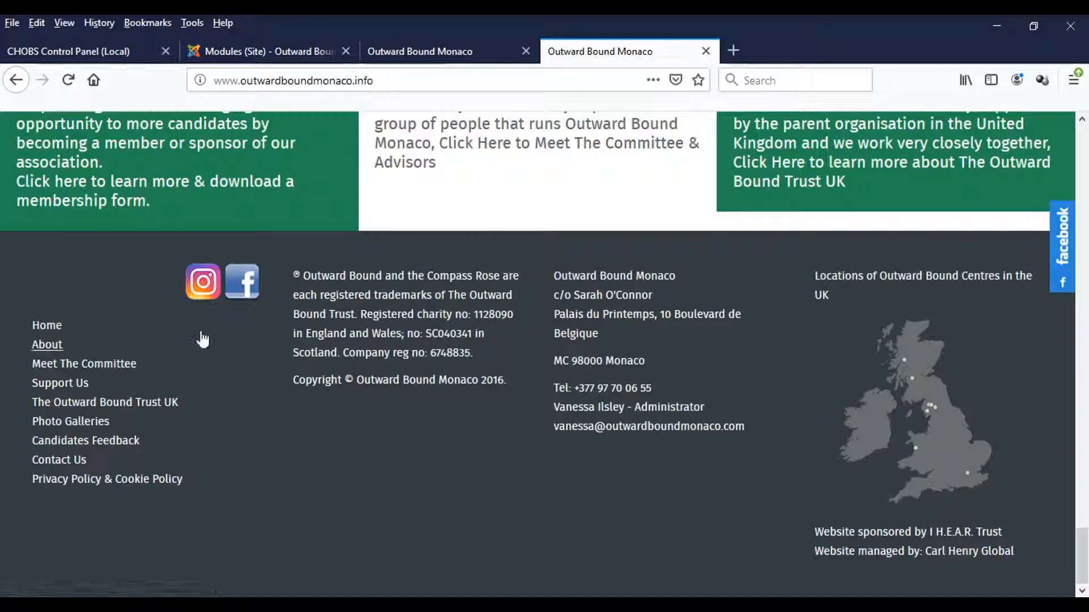
- Search the published site modules for "footer" in the Joomla administrator
{"action": "left_click", "coordinate": [278, 51]}
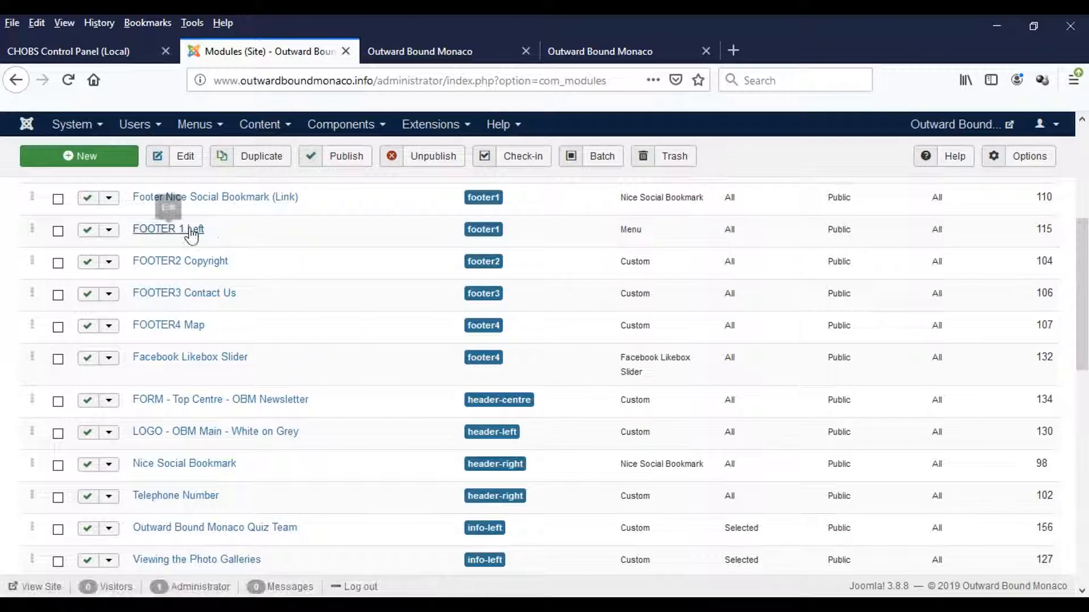
{"action": "scroll", "coordinate": [366, 345], "scroll_direction": "up", "scroll_amount": 5}
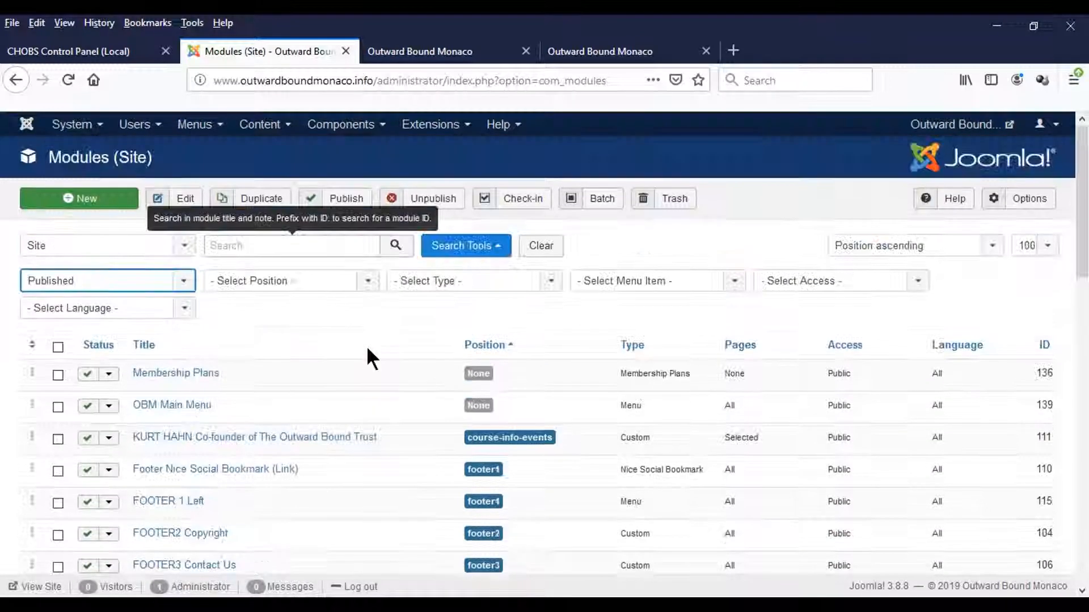
{"action": "left_click", "coordinate": [261, 246]}
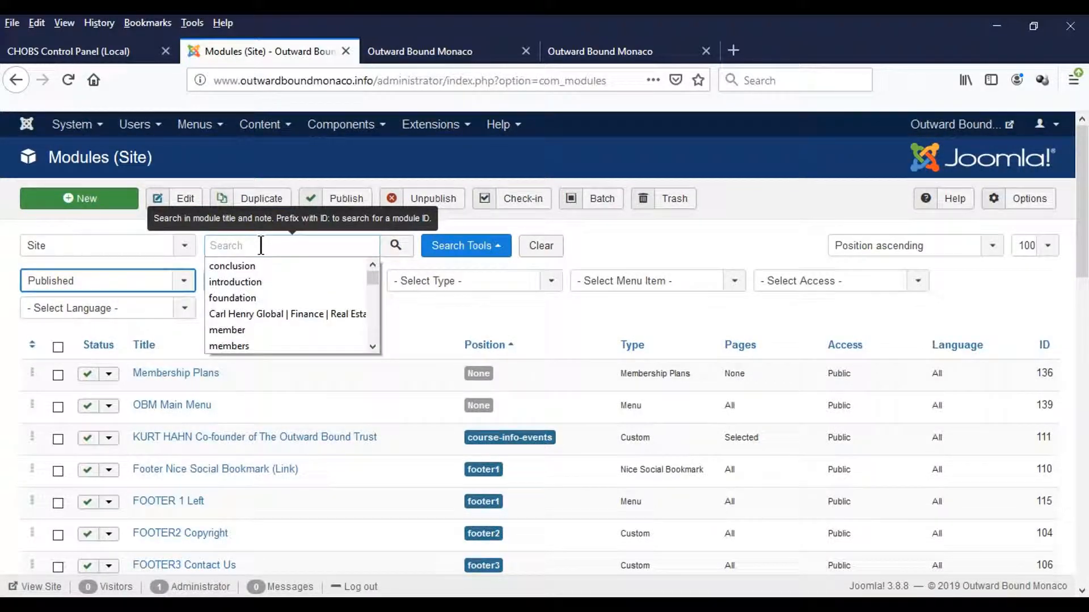
{"action": "type", "text": "footer"}
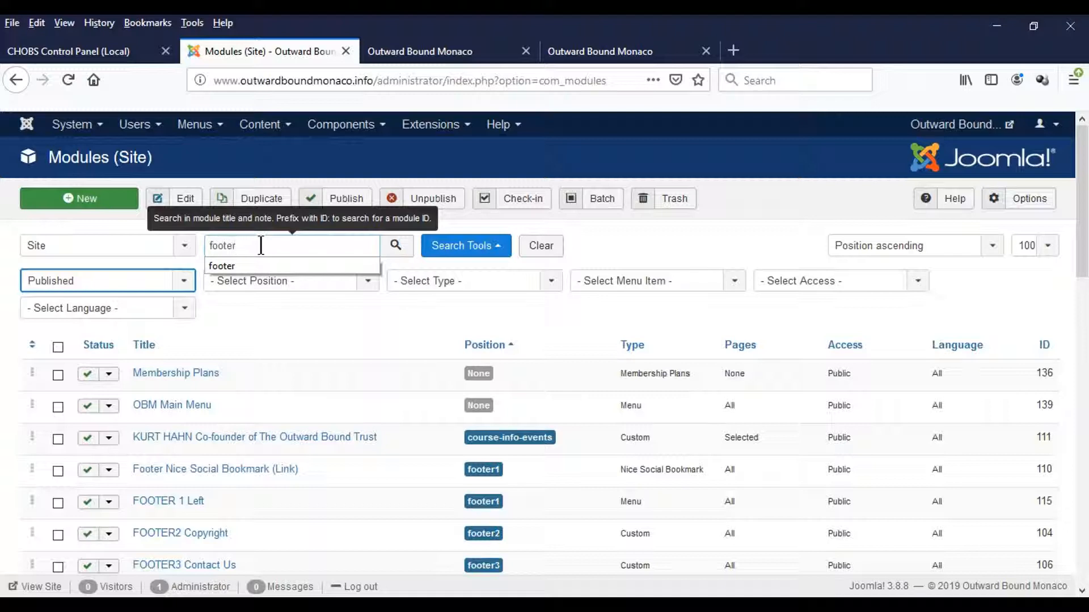
{"action": "key", "text": "Return"}
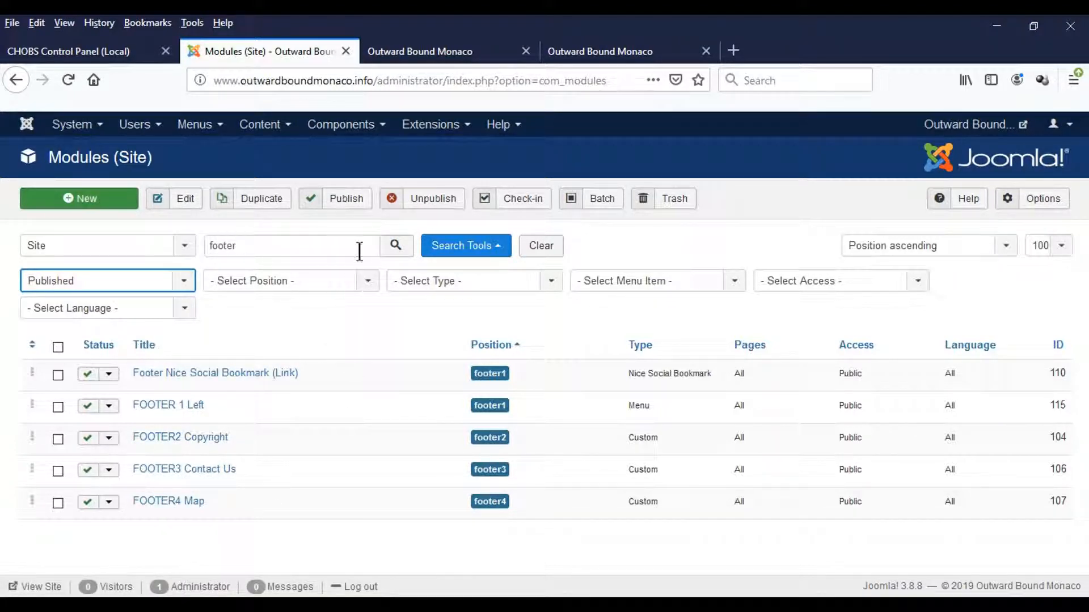
- Clear the "footer" search and review the full list of published site modules
{"action": "left_click_drag", "start_coordinate": [309, 245], "coordinate": [202, 245]}
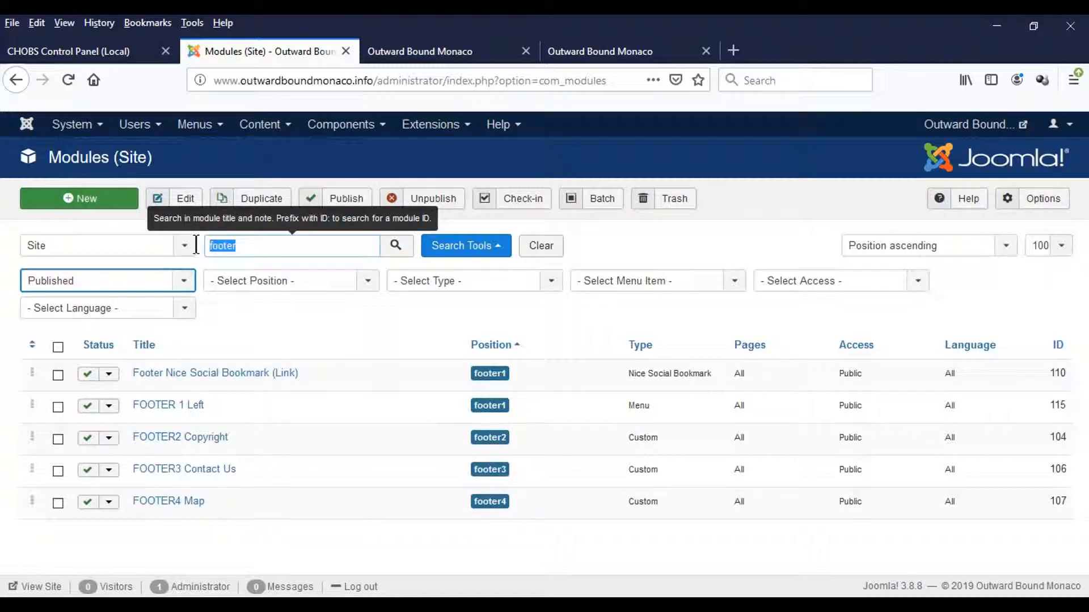
{"action": "key", "text": "BackSpace"}
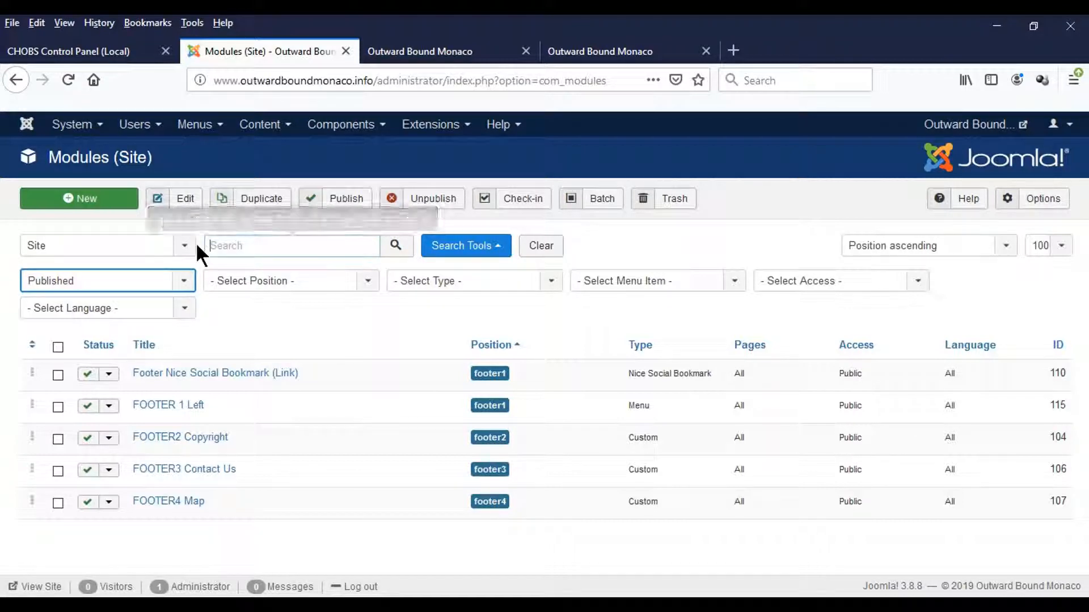
{"action": "left_click", "coordinate": [396, 246]}
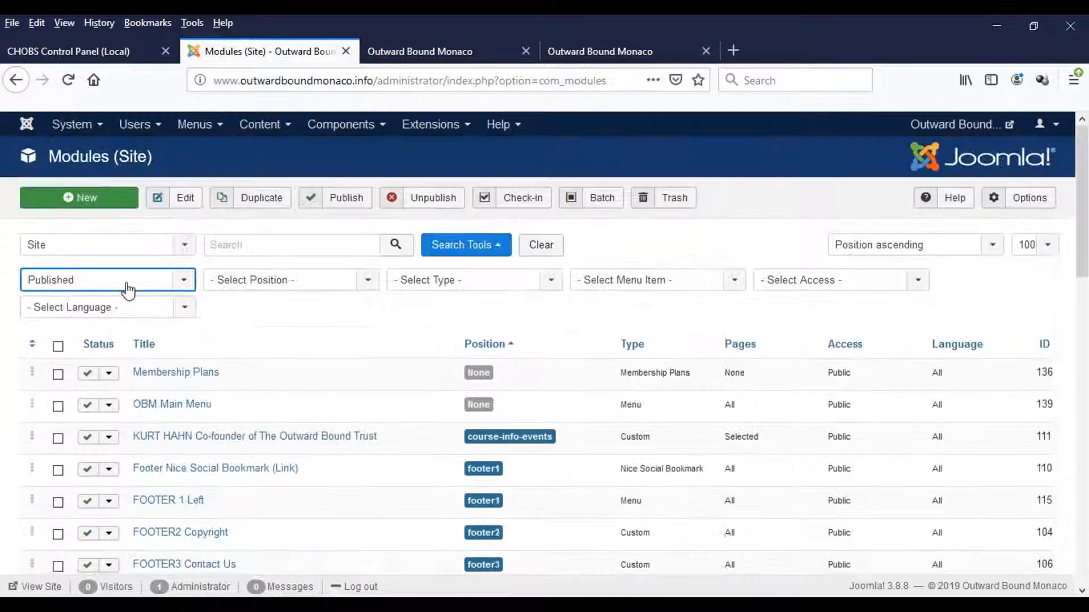
{"action": "scroll", "coordinate": [381, 399], "scroll_direction": "down", "scroll_amount": 7}
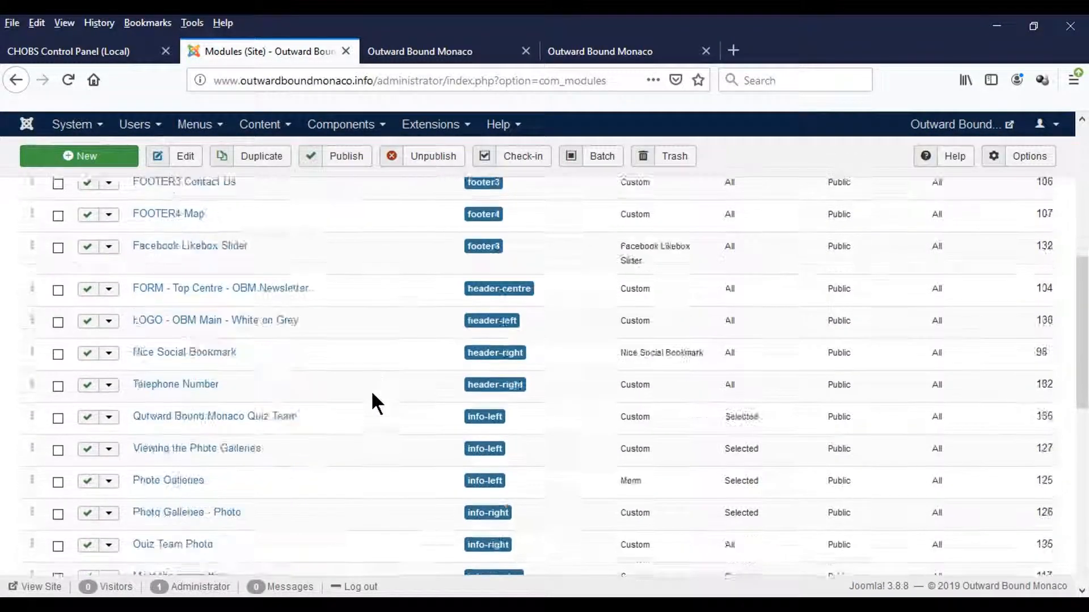
{"action": "scroll", "coordinate": [371, 391], "scroll_direction": "down", "scroll_amount": 5}
{"action": "scroll", "coordinate": [245, 440], "scroll_direction": "down", "scroll_amount": 2}
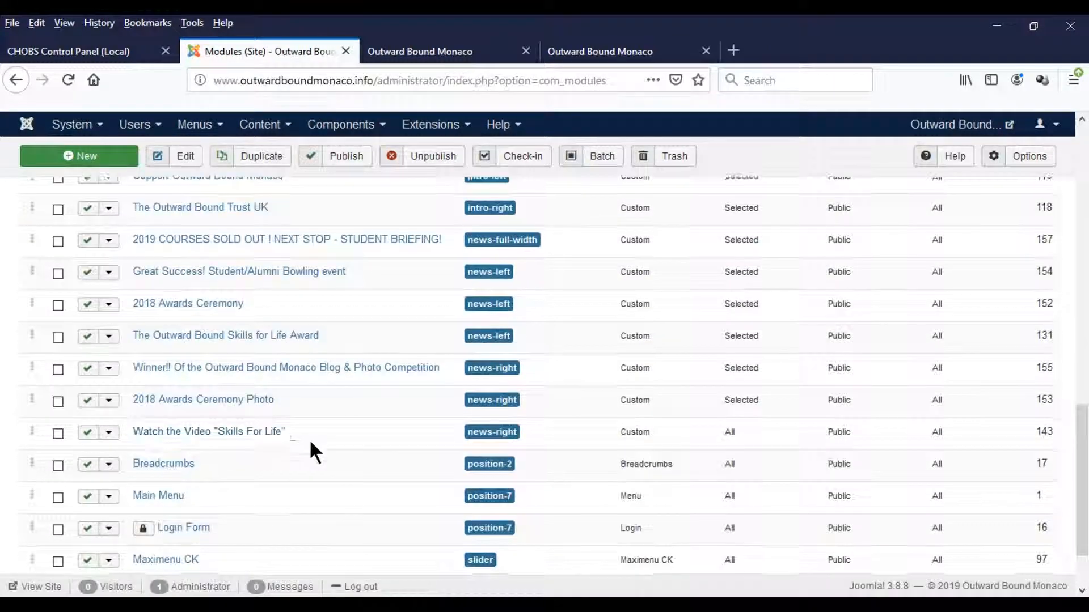
{"action": "scroll", "coordinate": [362, 451], "scroll_direction": "up", "scroll_amount": 14}
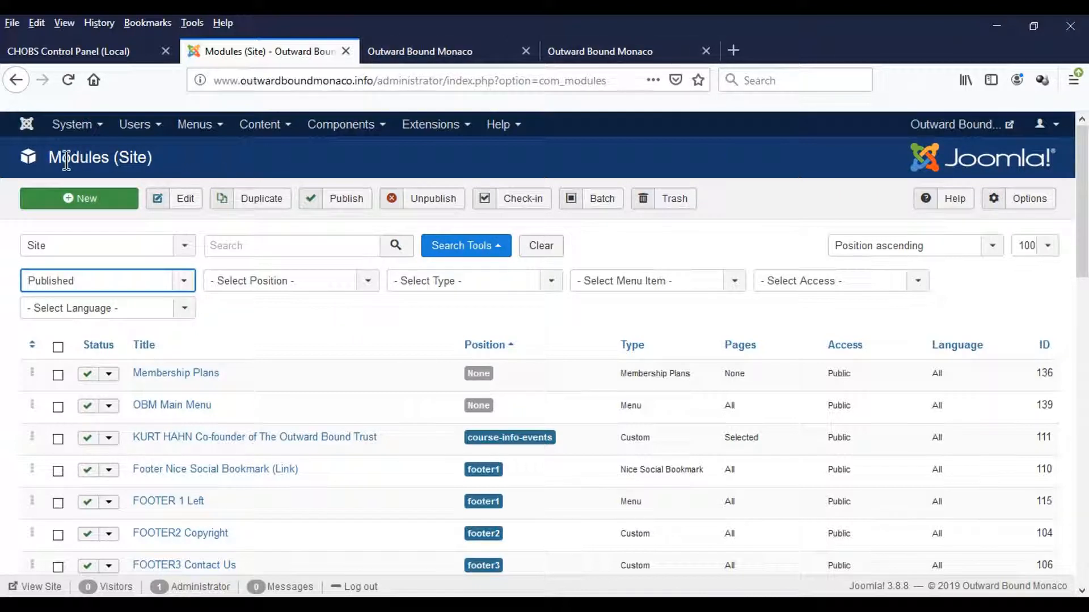
- Start a new site module of the Custom type
{"action": "left_click", "coordinate": [81, 201]}
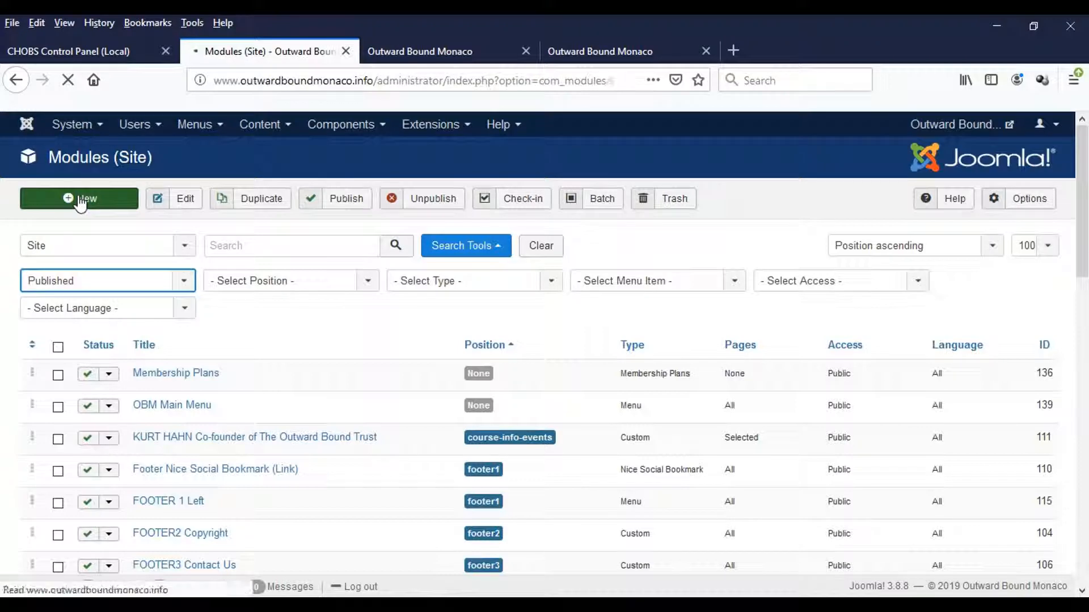
{"action": "scroll", "coordinate": [276, 188], "scroll_direction": "down", "scroll_amount": 5}
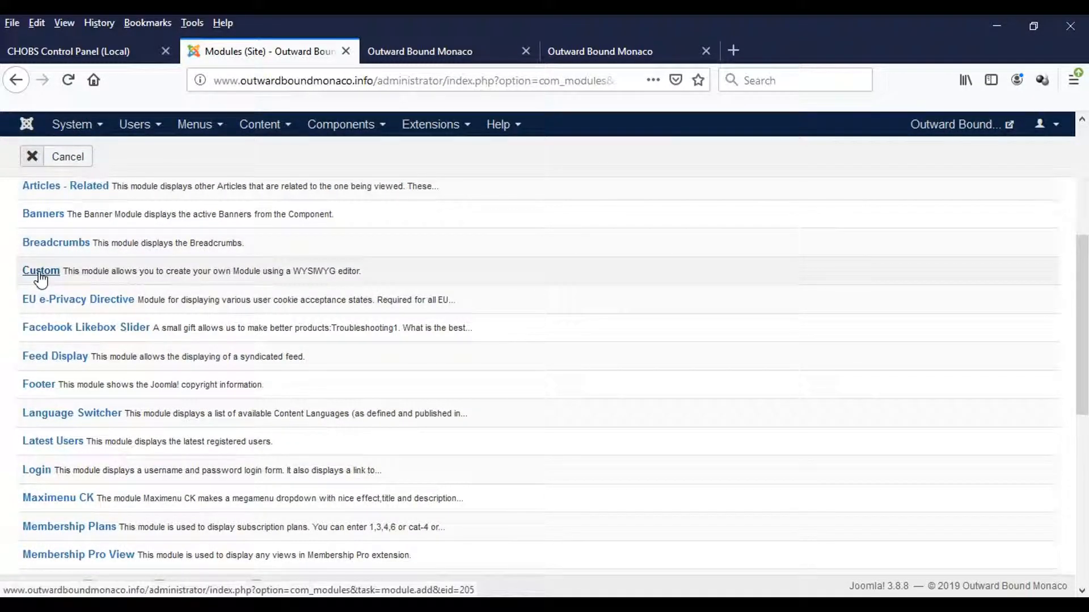
{"action": "left_click_drag", "start_coordinate": [406, 271], "coordinate": [26, 275]}
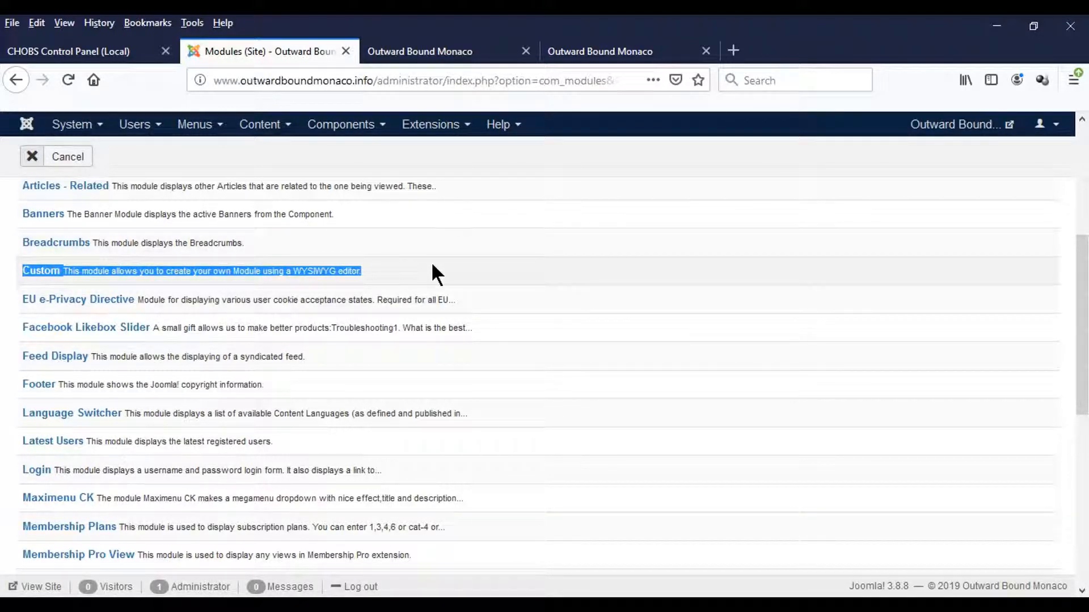
{"action": "left_click", "coordinate": [418, 271]}
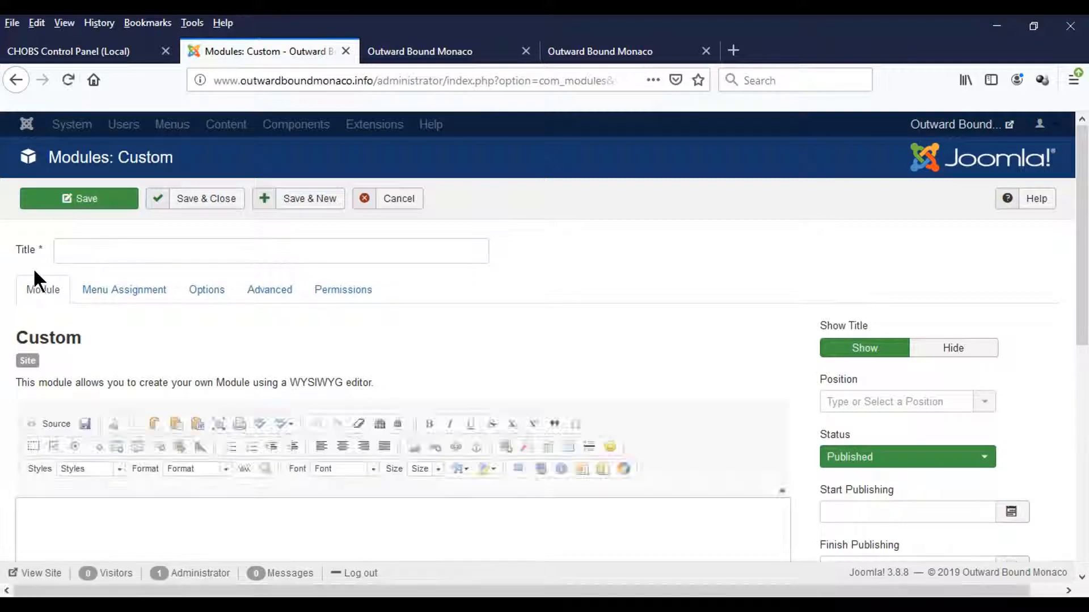
- Set Show Title to Hide for the new custom module
{"action": "left_click", "coordinate": [162, 250]}
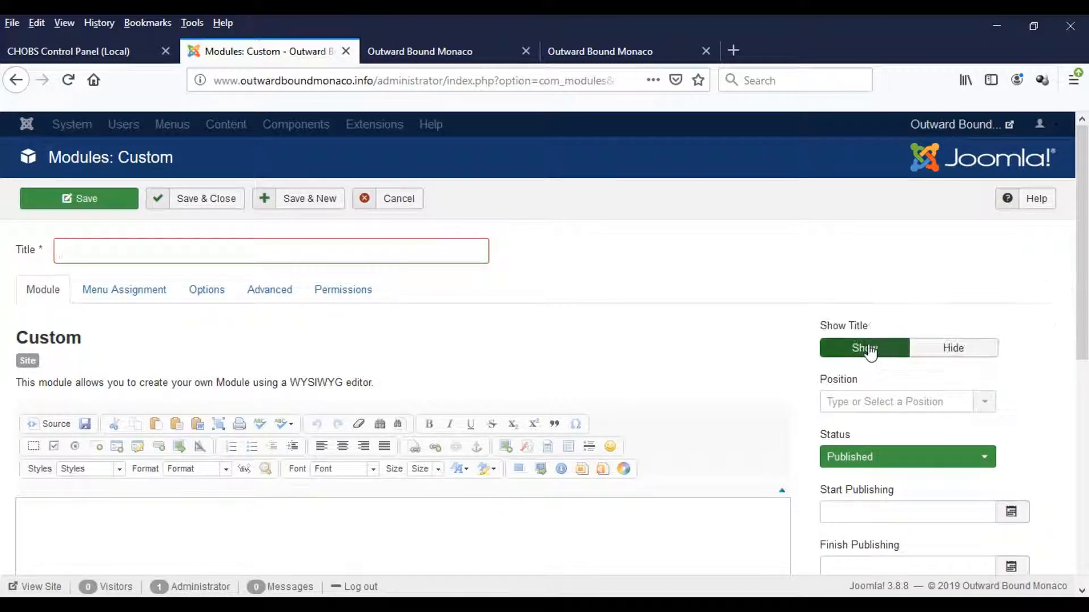
{"action": "left_click", "coordinate": [458, 251]}
{"action": "left_click", "coordinate": [459, 251]}
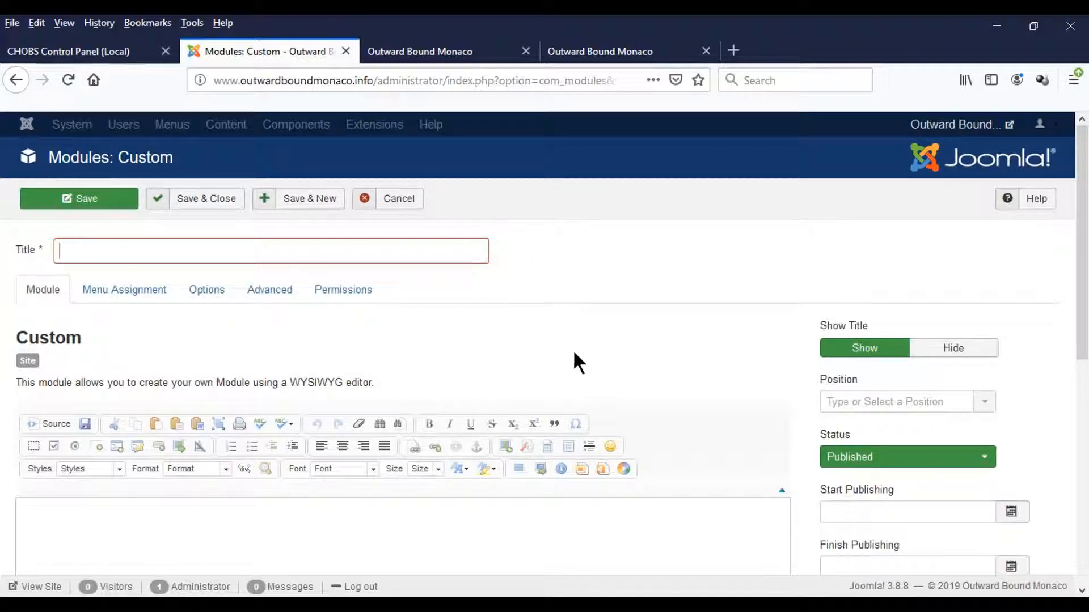
{"action": "left_click", "coordinate": [372, 250]}
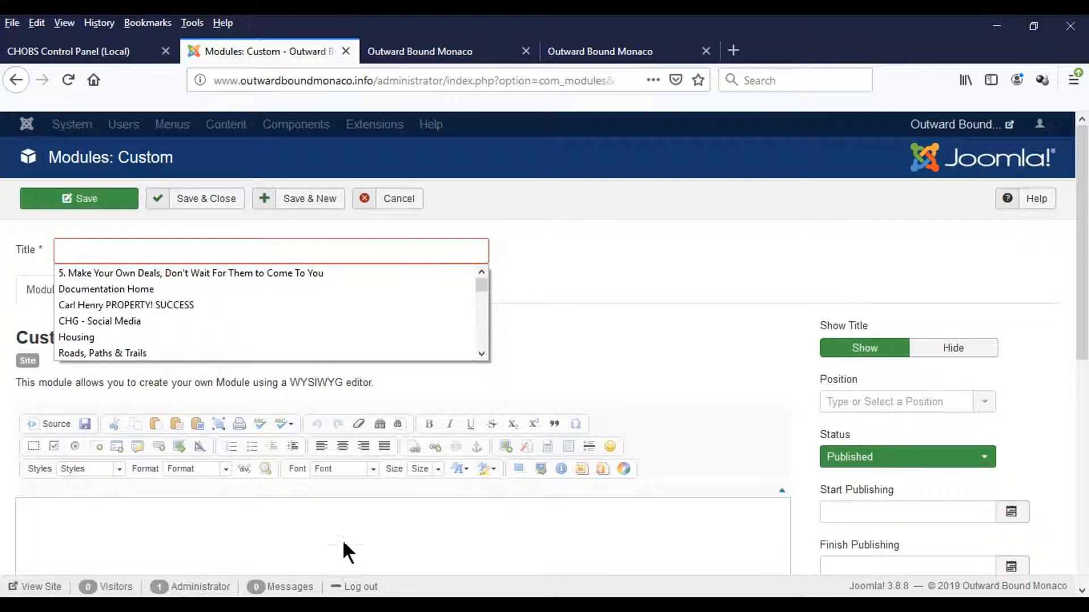
{"action": "left_click", "coordinate": [953, 348]}
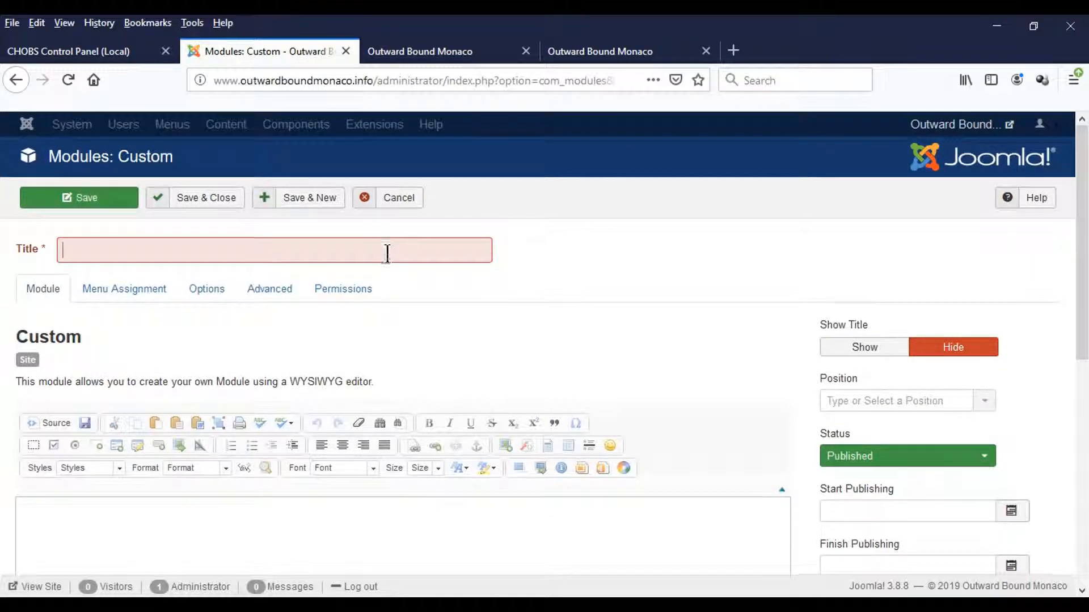
- Enter the sample text "kjhkjhkjhkjh" in the module's content, with "kjhkjhjkh" as a separate paragraph below it
{"action": "scroll", "coordinate": [388, 253], "scroll_direction": "down", "scroll_amount": 3}
{"action": "scroll", "coordinate": [387, 255], "scroll_direction": "up", "scroll_amount": 2}
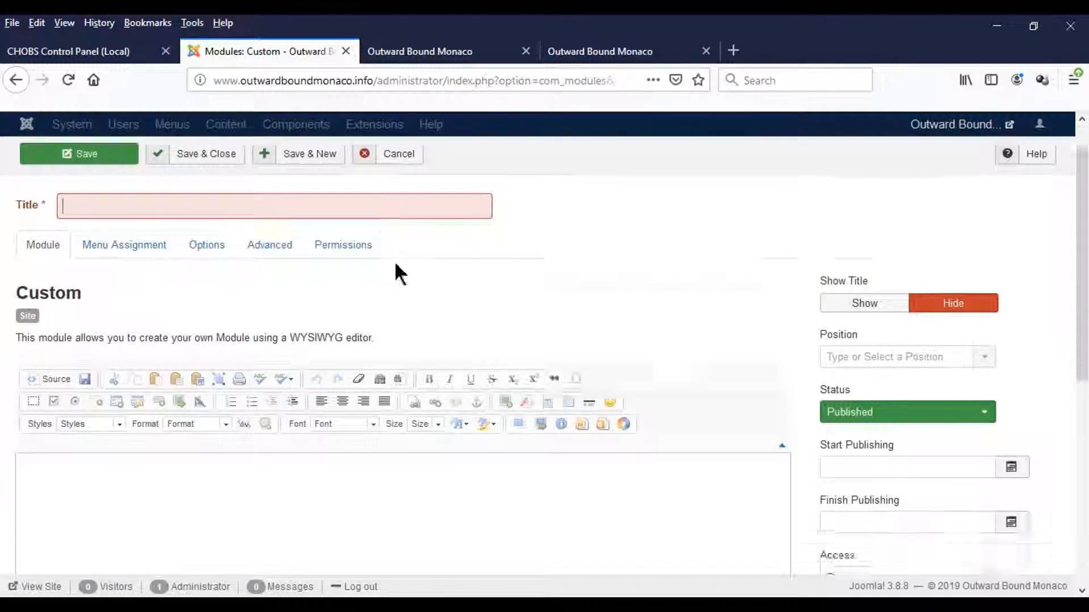
{"action": "scroll", "coordinate": [408, 329], "scroll_direction": "down", "scroll_amount": 2}
{"action": "left_click", "coordinate": [381, 378]}
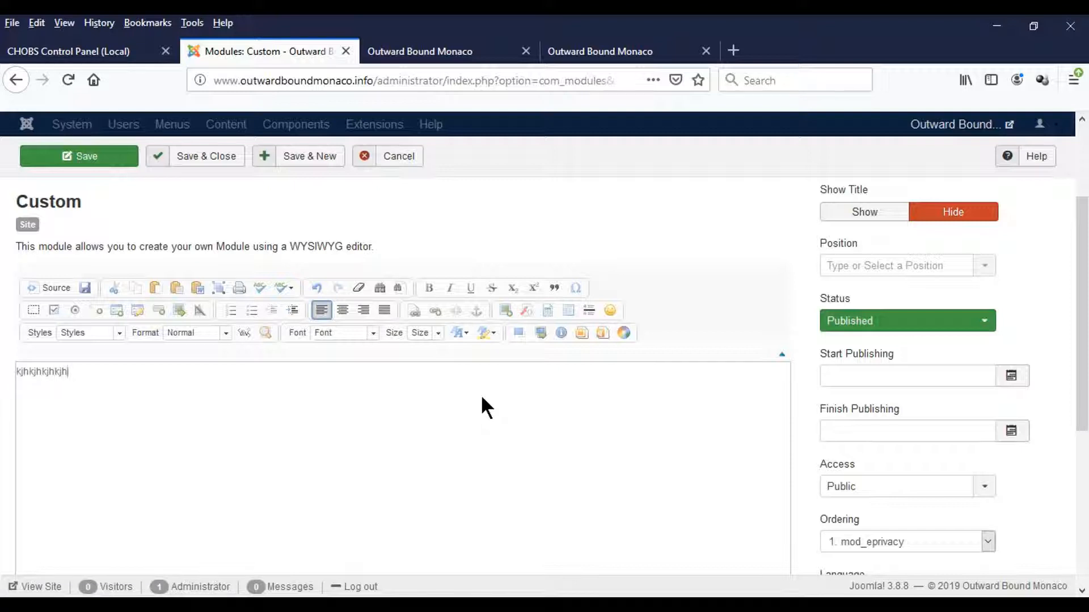
{"action": "type", "text": "jhkjhjkh"}
- Format the first line of the module's sample text as Heading 3
{"action": "left_click_drag", "start_coordinate": [72, 374], "coordinate": [9, 375]}
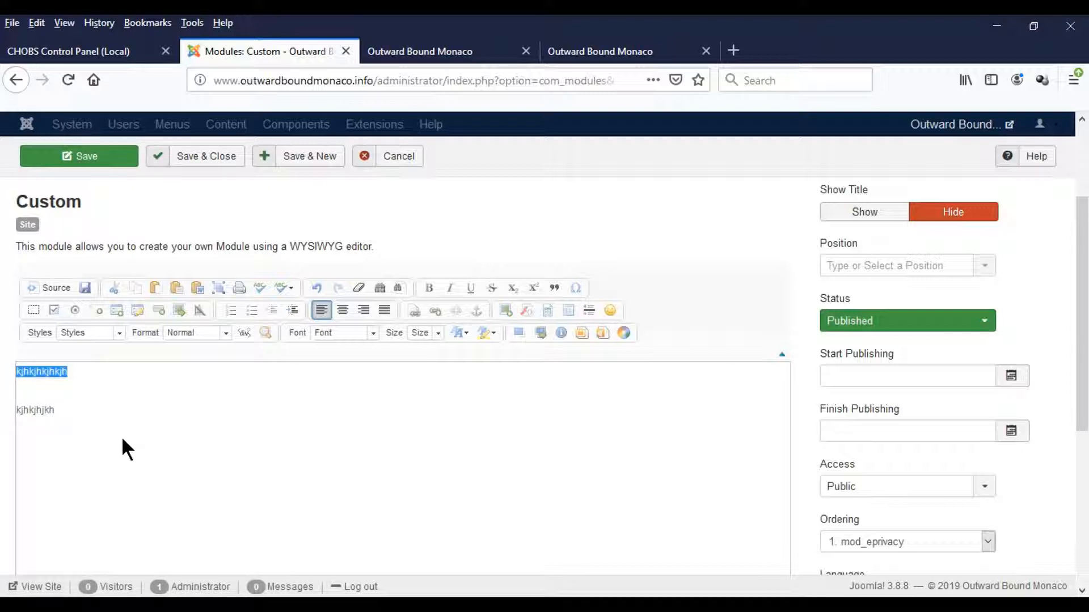
{"action": "left_click", "coordinate": [227, 334]}
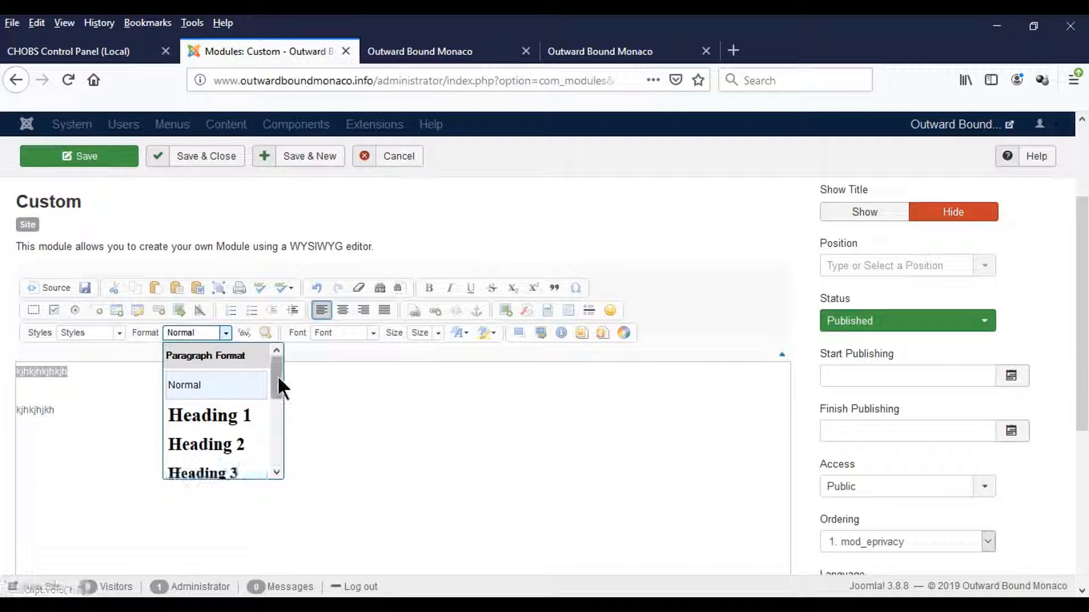
{"action": "left_click_drag", "start_coordinate": [277, 376], "coordinate": [278, 400]}
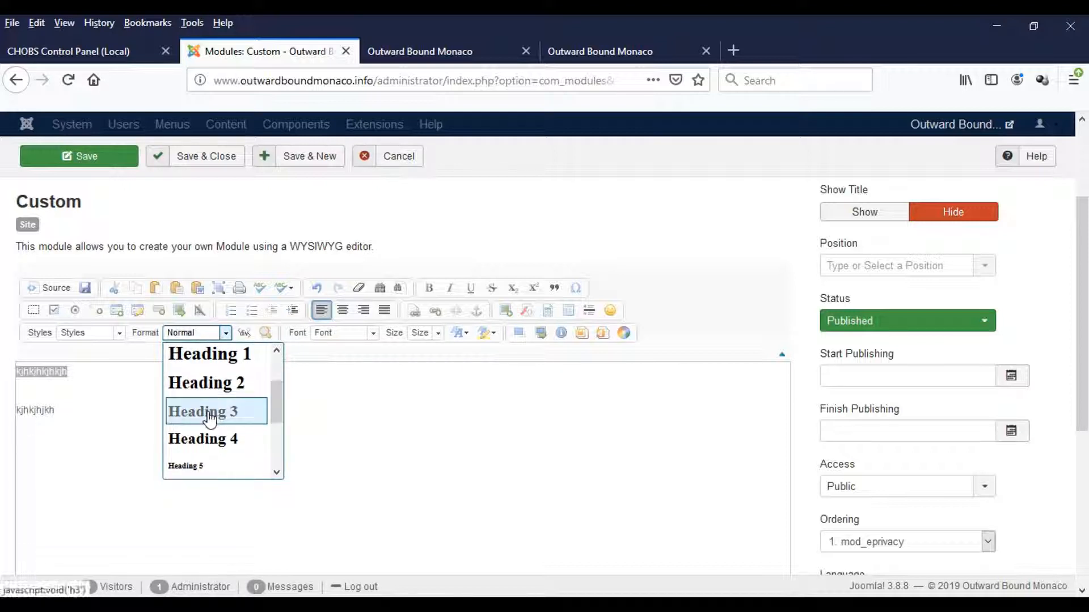
{"action": "left_click", "coordinate": [215, 420]}
{"action": "left_click", "coordinate": [287, 404]}
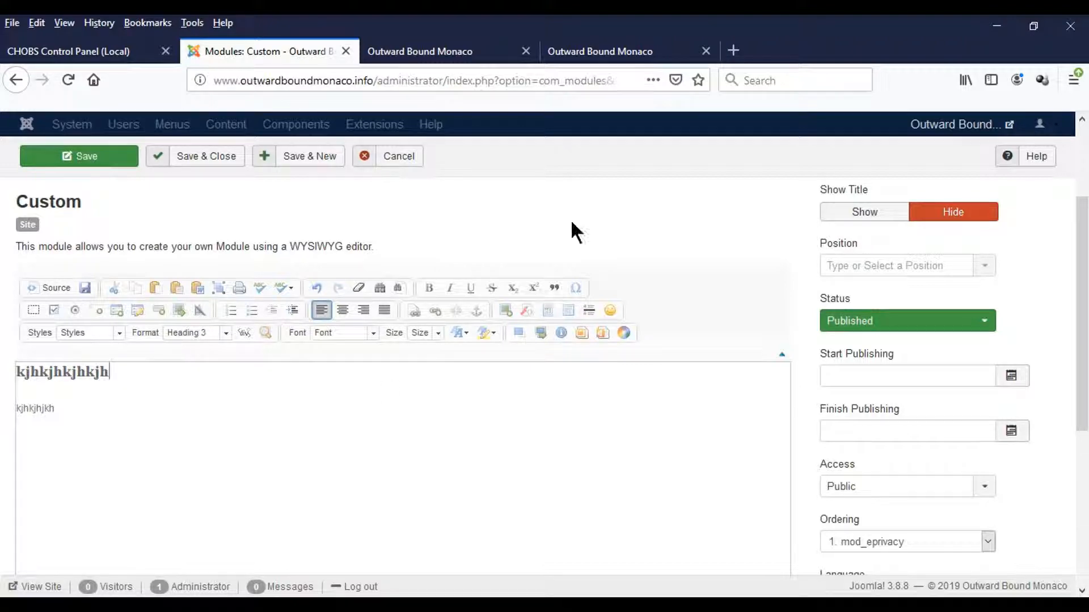
- Examine the module headings on the live home page, including the Quiz Team and 2018 Awards Ceremony sections
{"action": "left_click", "coordinate": [624, 54]}
{"action": "scroll", "coordinate": [658, 280], "scroll_direction": "up", "scroll_amount": 9}
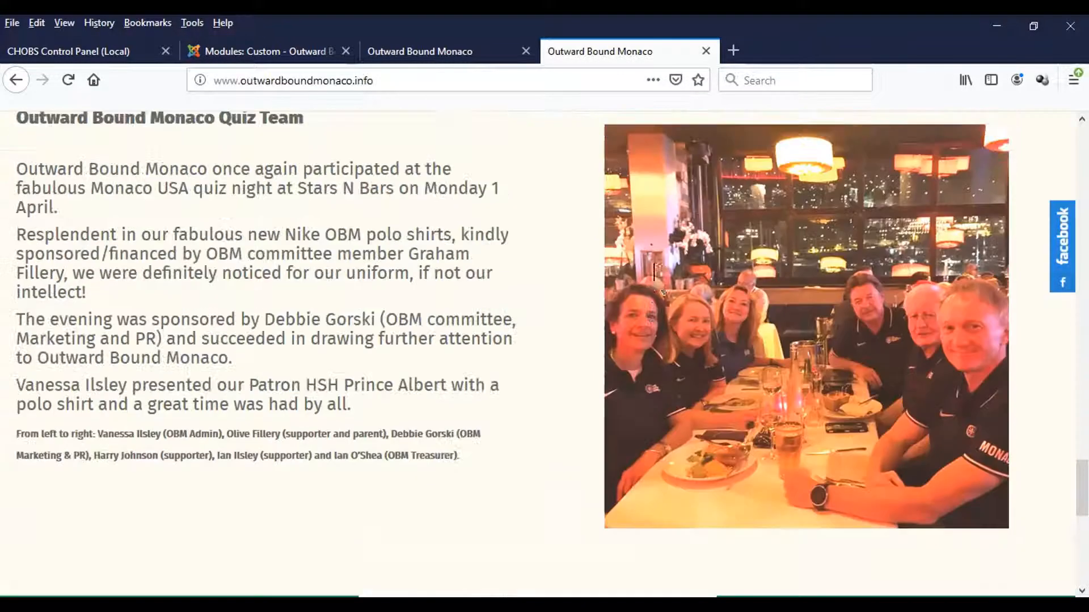
{"action": "scroll", "coordinate": [656, 280], "scroll_direction": "down", "scroll_amount": 4}
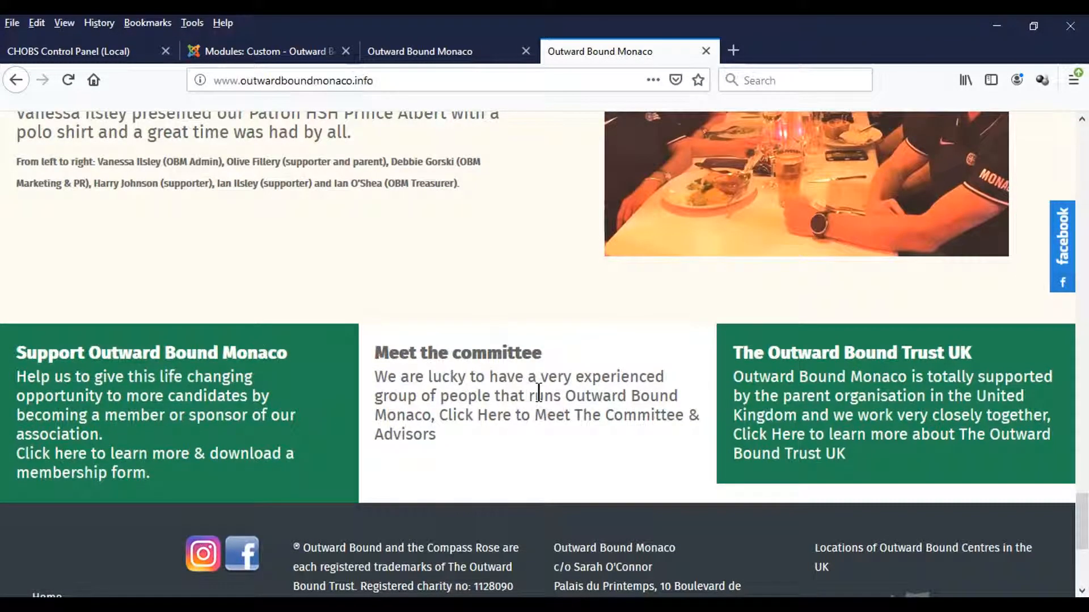
{"action": "scroll", "coordinate": [539, 391], "scroll_direction": "up", "scroll_amount": 10}
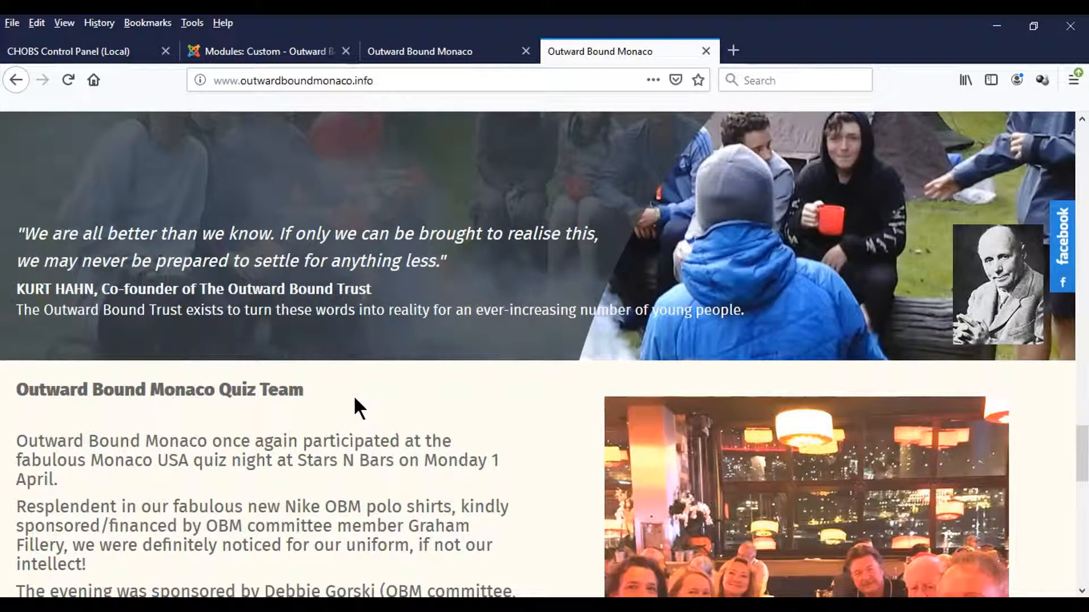
{"action": "left_click_drag", "start_coordinate": [354, 398], "coordinate": [14, 398]}
{"action": "left_click", "coordinate": [296, 438]}
{"action": "scroll", "coordinate": [430, 428], "scroll_direction": "up", "scroll_amount": 1}
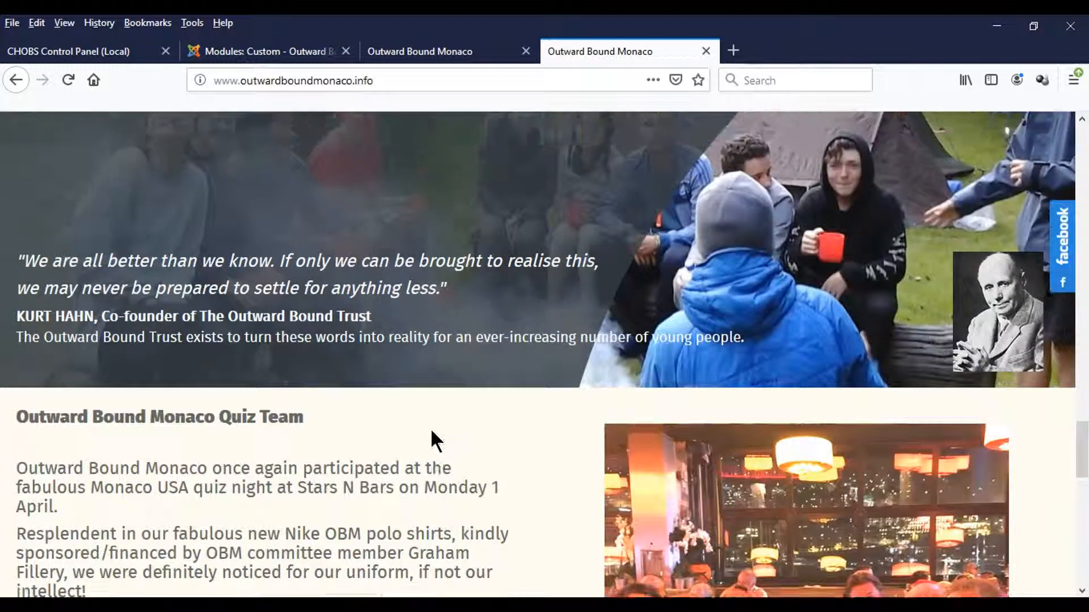
{"action": "scroll", "coordinate": [429, 427], "scroll_direction": "down", "scroll_amount": 10}
{"action": "scroll", "coordinate": [420, 365], "scroll_direction": "up", "scroll_amount": 5}
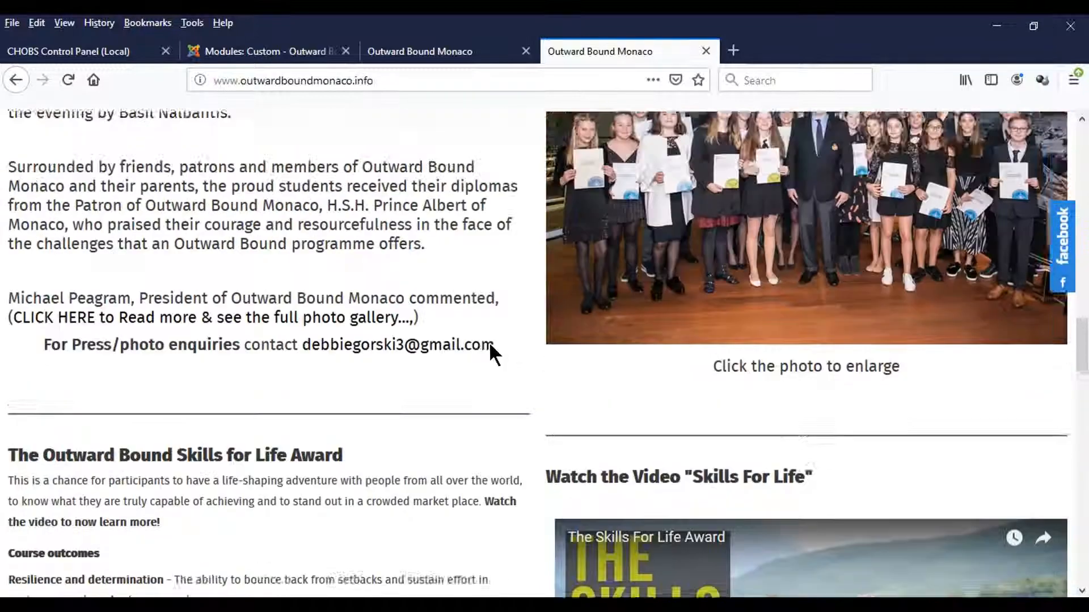
{"action": "scroll", "coordinate": [465, 335], "scroll_direction": "up", "scroll_amount": 1}
{"action": "scroll", "coordinate": [374, 295], "scroll_direction": "up", "scroll_amount": 4}
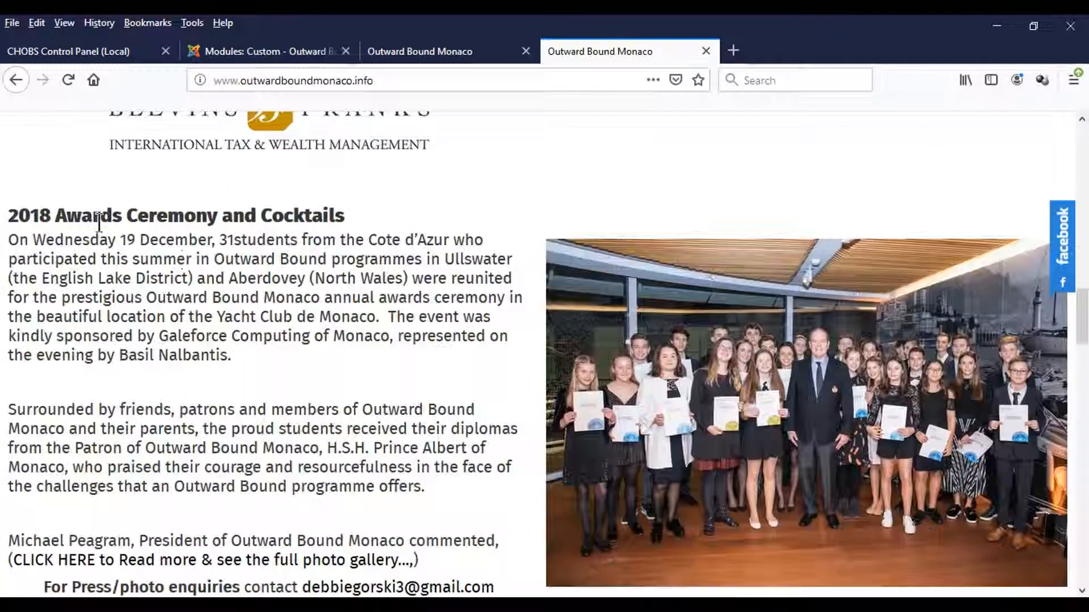
{"action": "scroll", "coordinate": [192, 374], "scroll_direction": "down", "scroll_amount": 5}
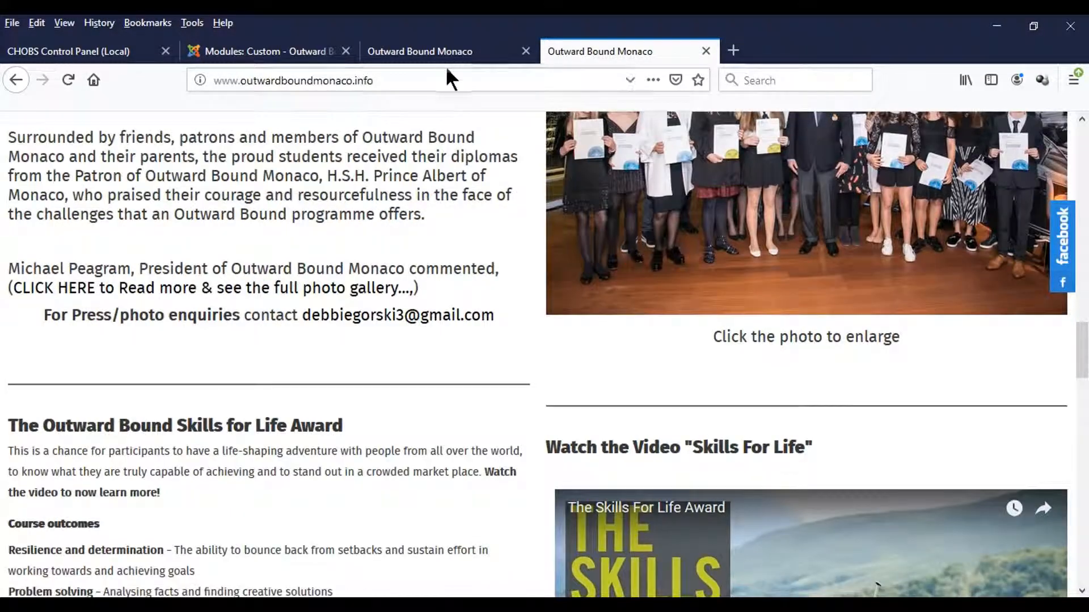
- Return to the new custom module's form and review its content and title settings
{"action": "left_click", "coordinate": [300, 52]}
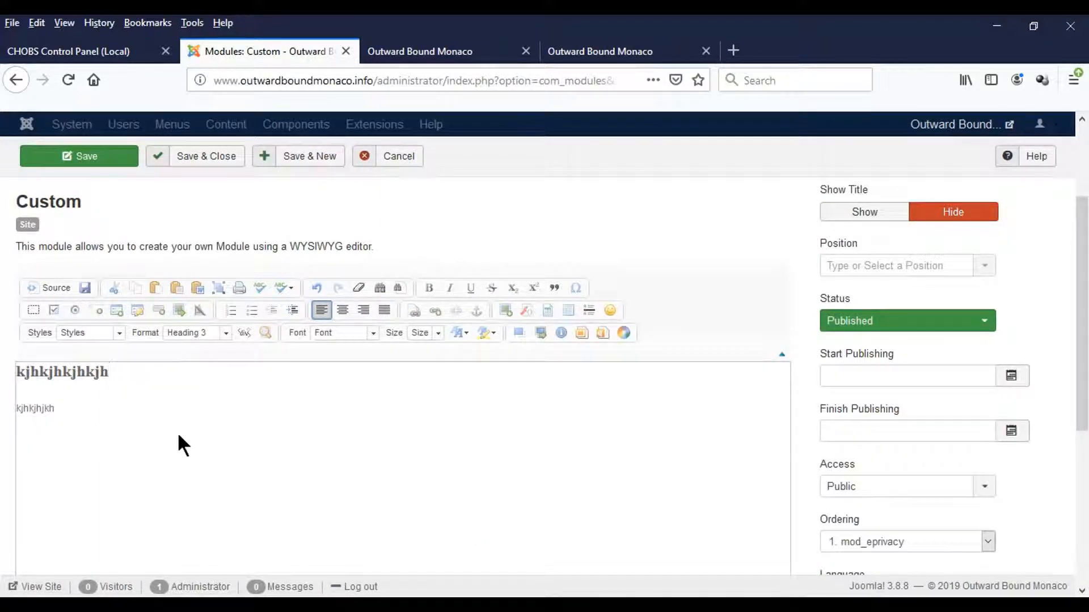
{"action": "scroll", "coordinate": [172, 430], "scroll_direction": "down", "scroll_amount": 2}
{"action": "scroll", "coordinate": [553, 466], "scroll_direction": "up", "scroll_amount": 4}
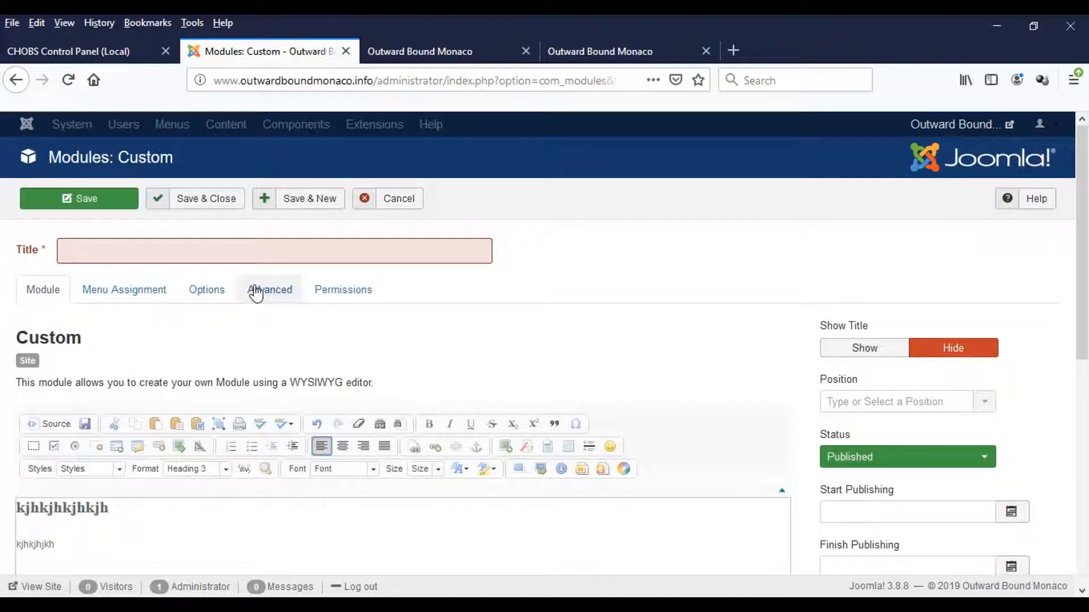
- Discard the unsaved custom module and identify the template position of the 2019 COURSES SOLD OUT section in the position preview
{"action": "left_click", "coordinate": [403, 202]}
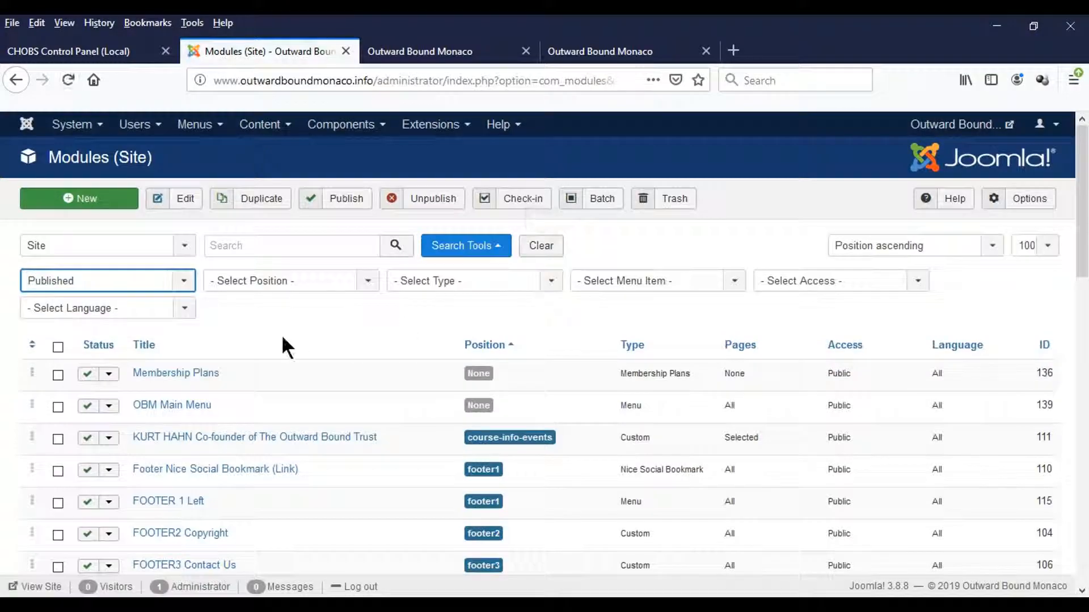
{"action": "left_click", "coordinate": [459, 56]}
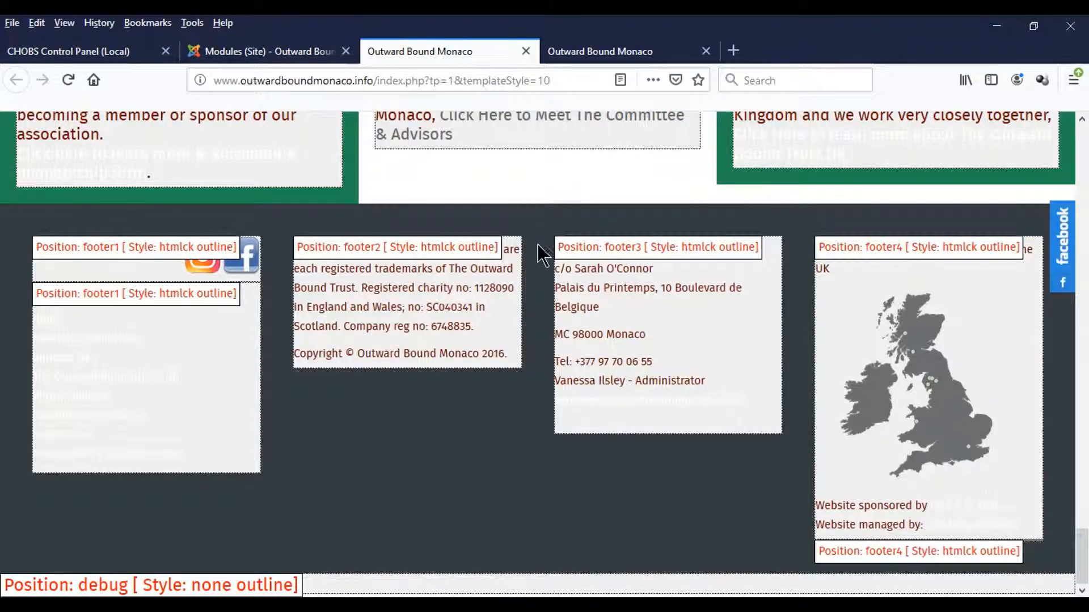
{"action": "scroll", "coordinate": [535, 242], "scroll_direction": "up", "scroll_amount": 15}
{"action": "scroll", "coordinate": [536, 243], "scroll_direction": "up", "scroll_amount": 15}
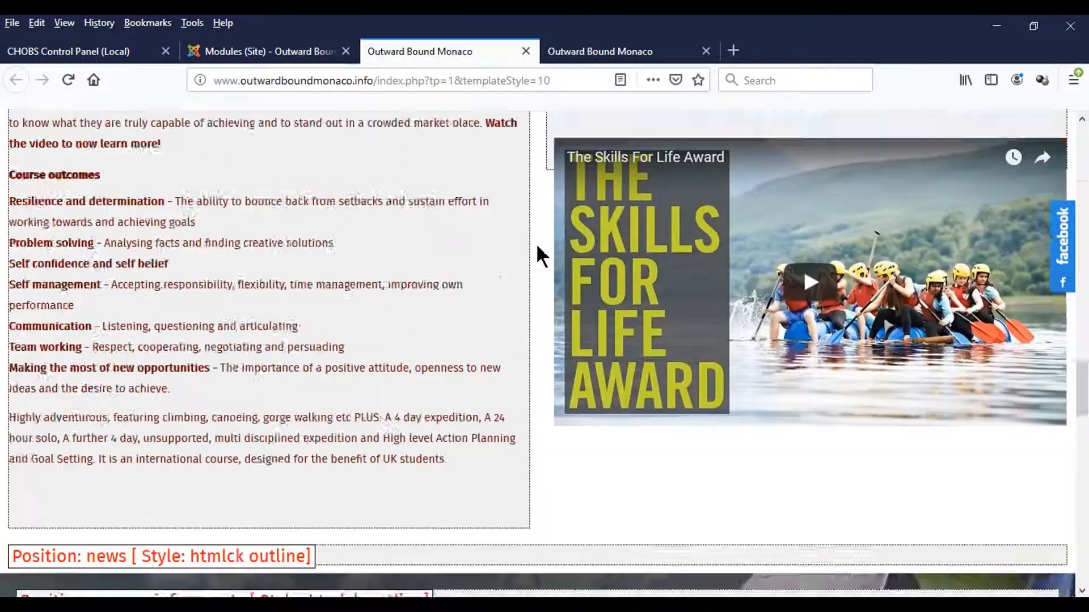
{"action": "scroll", "coordinate": [537, 248], "scroll_direction": "up", "scroll_amount": 7}
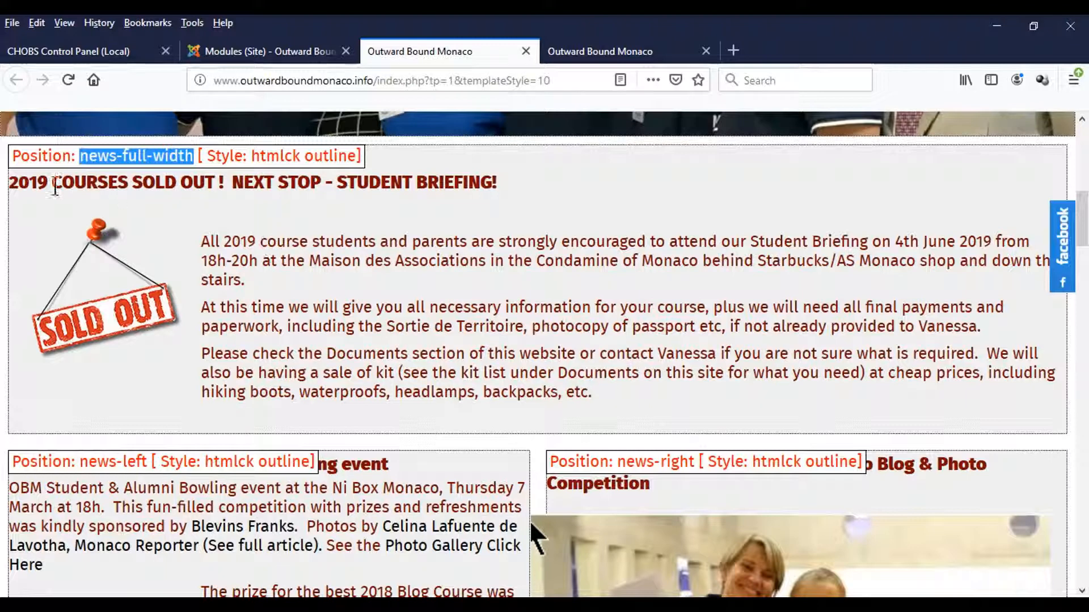
{"action": "left_click_drag", "start_coordinate": [13, 184], "coordinate": [227, 183]}
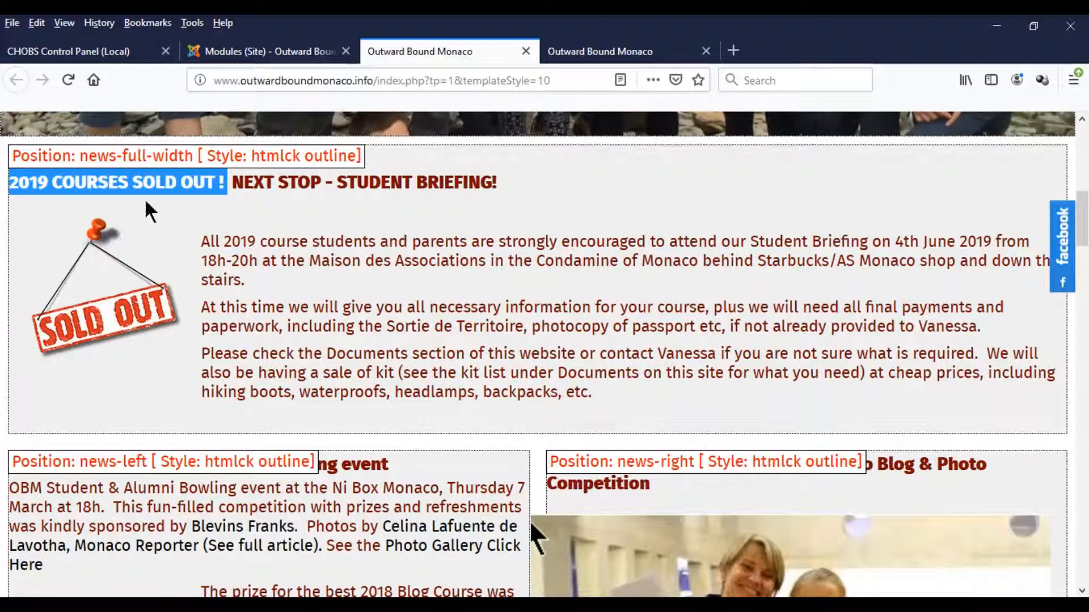
{"action": "left_click_drag", "start_coordinate": [84, 153], "coordinate": [190, 149]}
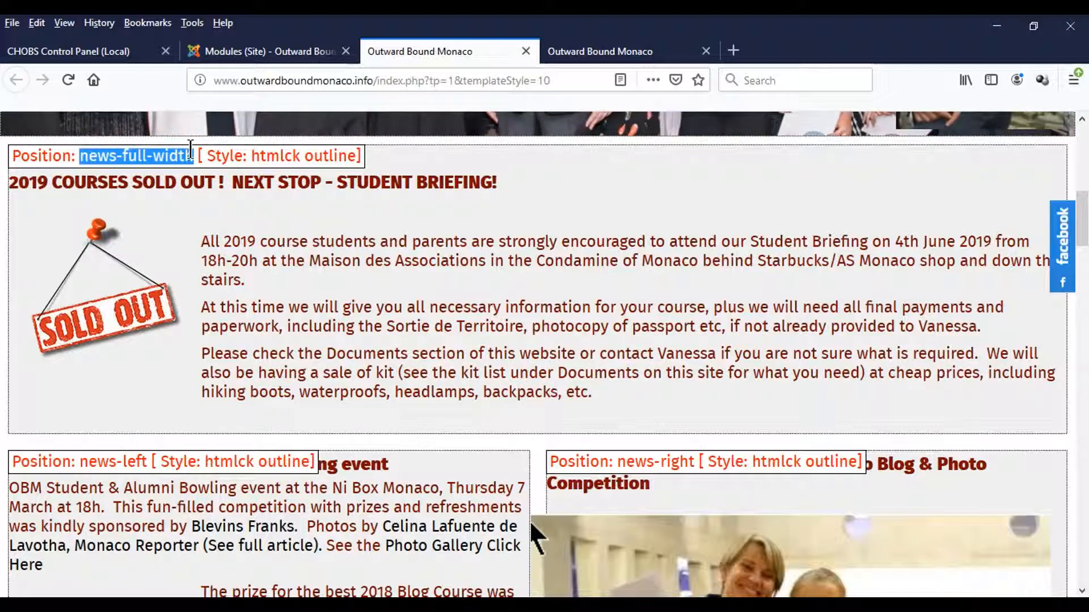
- Filter the published modules in the site administration by the position news-full-width
{"action": "left_click", "coordinate": [274, 50]}
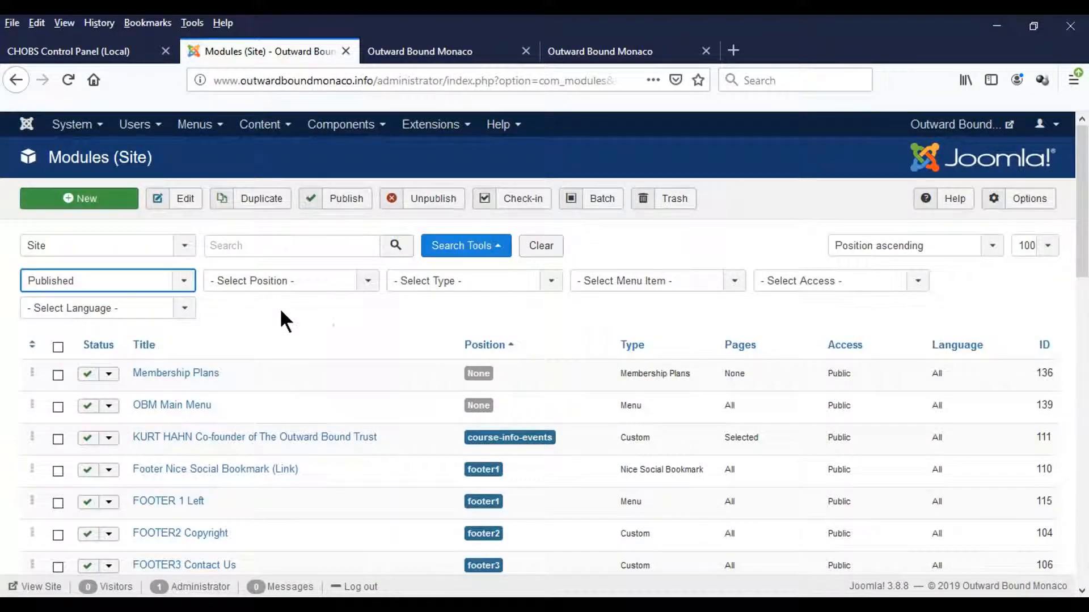
{"action": "left_click", "coordinate": [370, 282]}
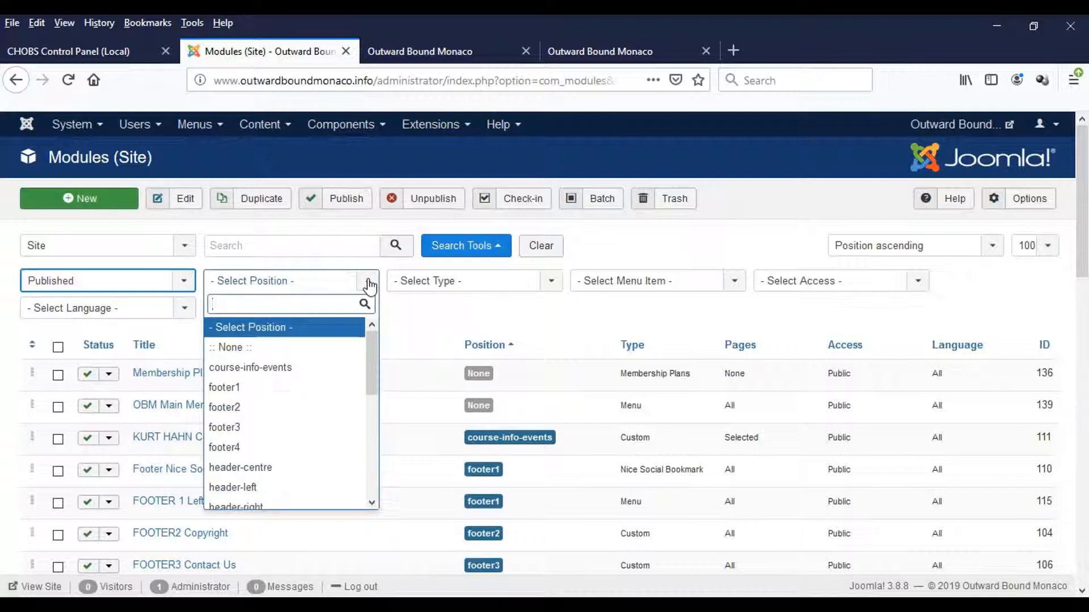
{"action": "left_click", "coordinate": [369, 282]}
{"action": "left_click", "coordinate": [369, 282]}
{"action": "left_click", "coordinate": [369, 284]}
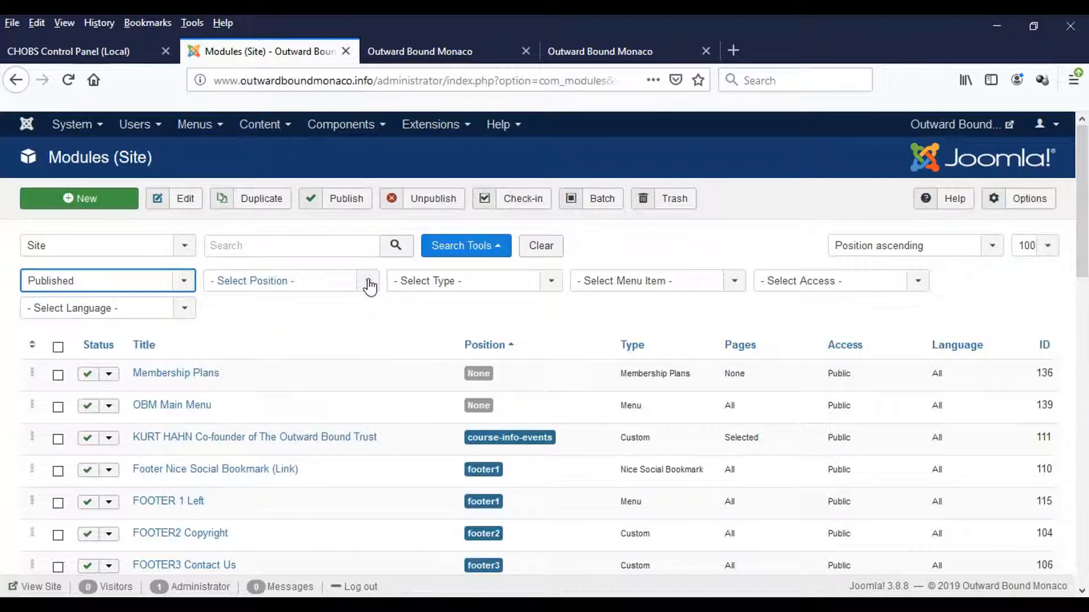
{"action": "left_click", "coordinate": [368, 283]}
{"action": "left_click_drag", "start_coordinate": [372, 346], "coordinate": [372, 473]}
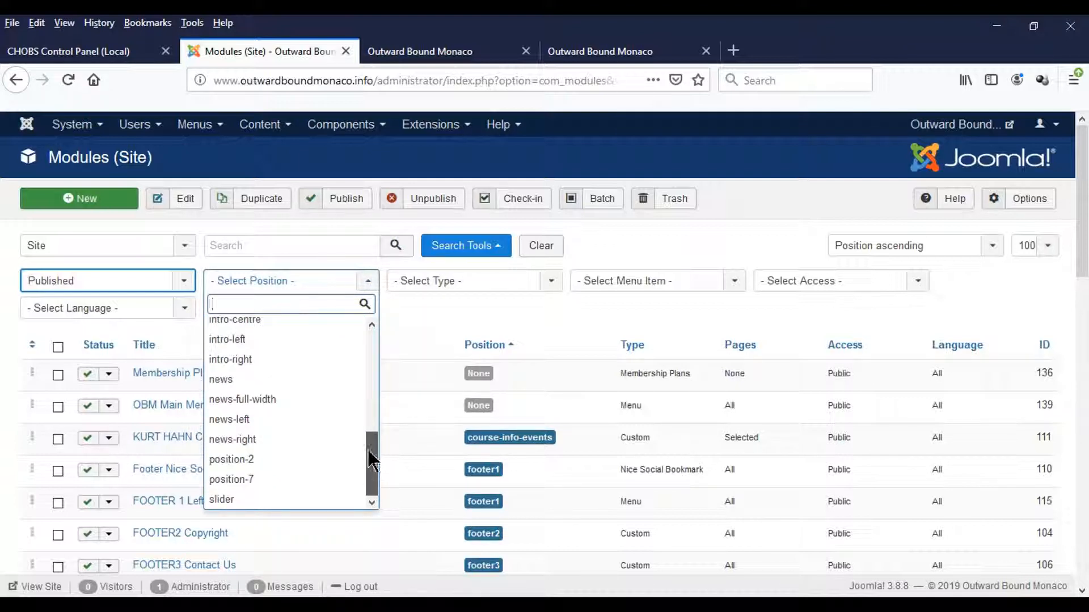
{"action": "left_click", "coordinate": [246, 400]}
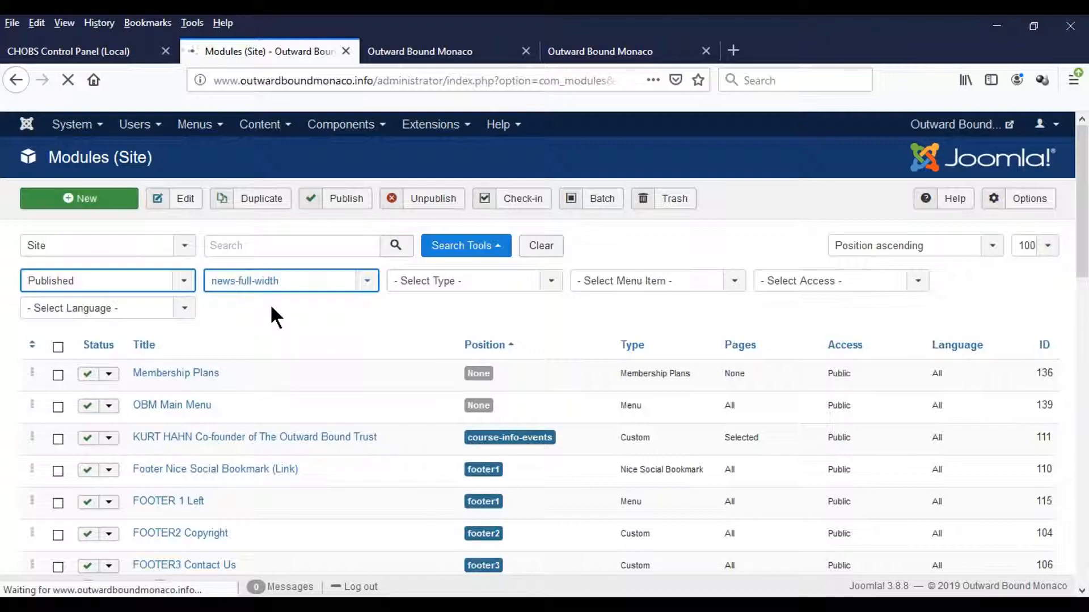
- Check the news-left and news-right positions in the preview, and review the 2019 COURSES SOLD OUT module's content and settings without saving
{"action": "left_click", "coordinate": [498, 52]}
{"action": "scroll", "coordinate": [639, 211], "scroll_direction": "down", "scroll_amount": 5}
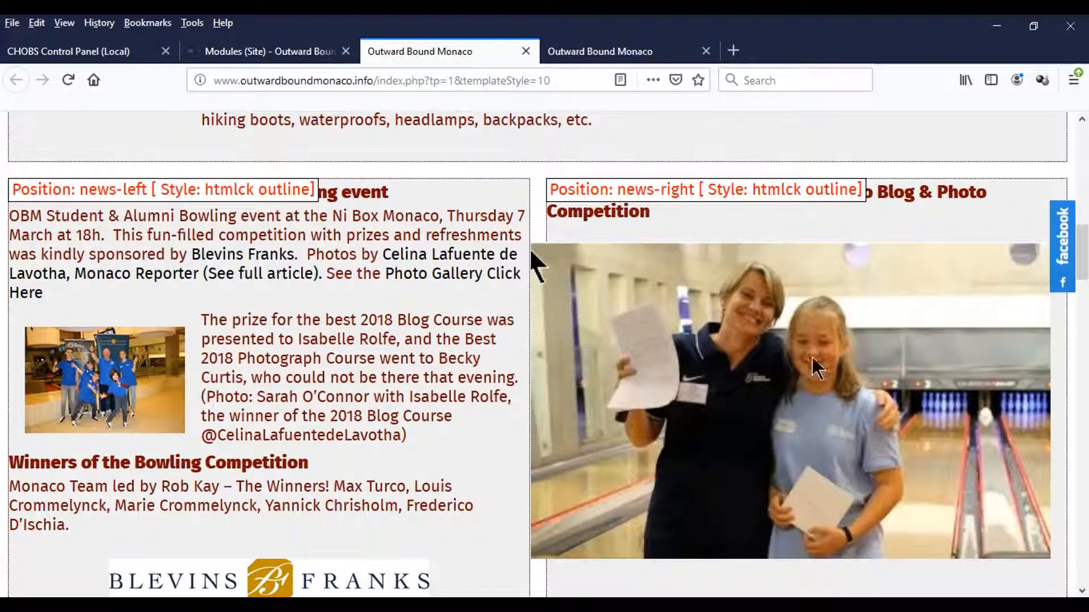
{"action": "left_click", "coordinate": [272, 52]}
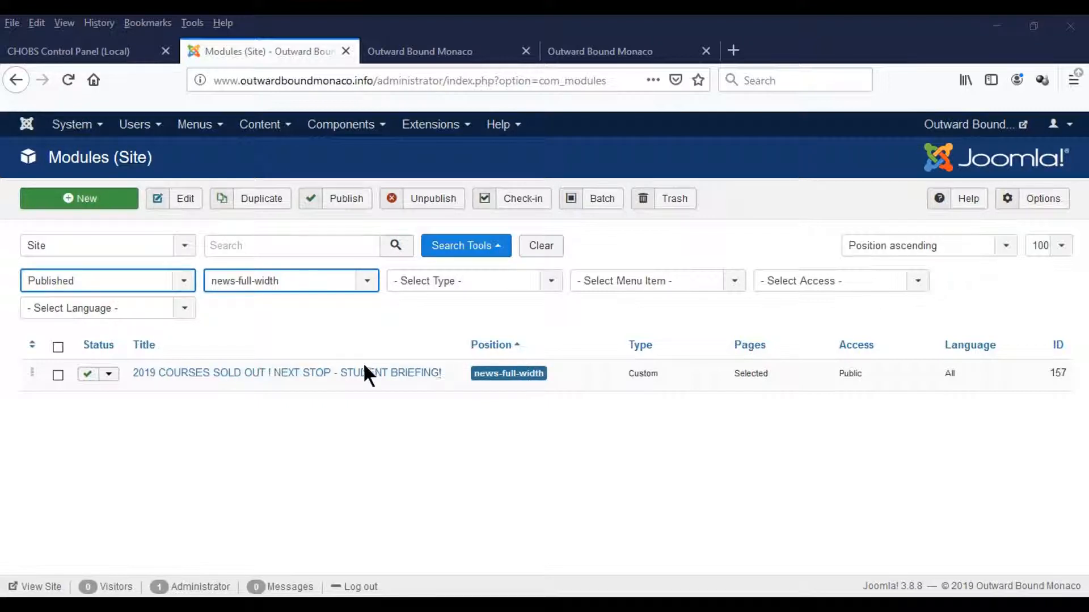
{"action": "left_click", "coordinate": [257, 375]}
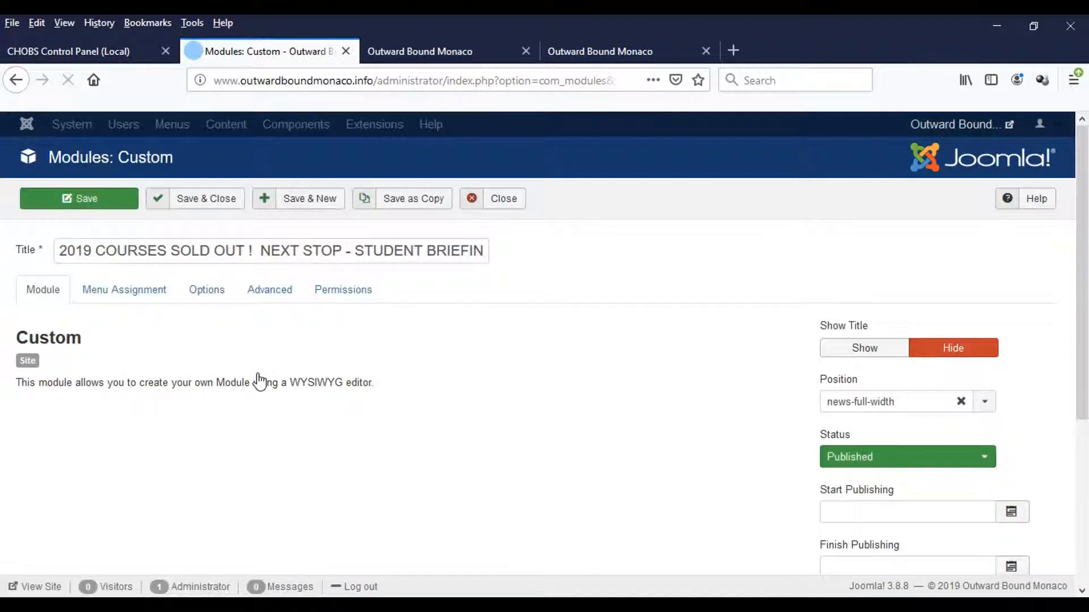
{"action": "scroll", "coordinate": [382, 354], "scroll_direction": "down", "scroll_amount": 5}
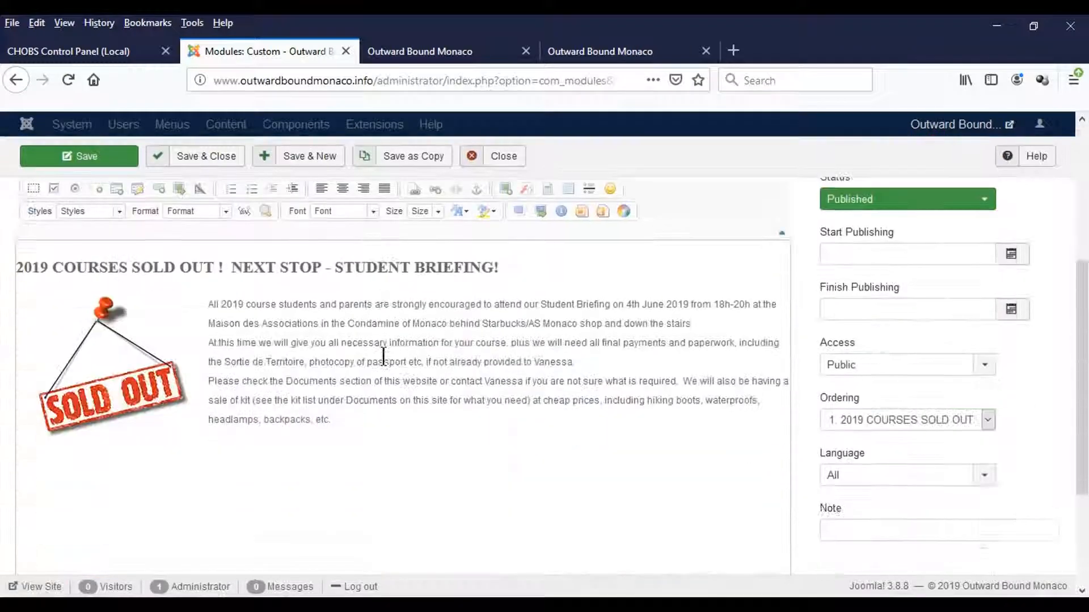
{"action": "left_click", "coordinate": [98, 355]}
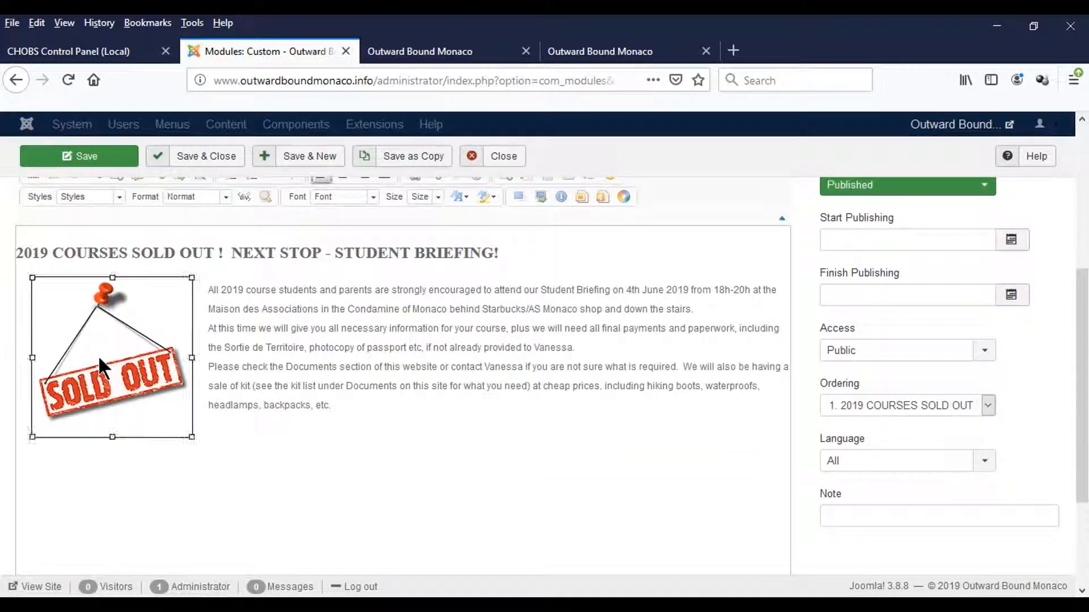
{"action": "left_click", "coordinate": [421, 451]}
{"action": "type", "text": "."}
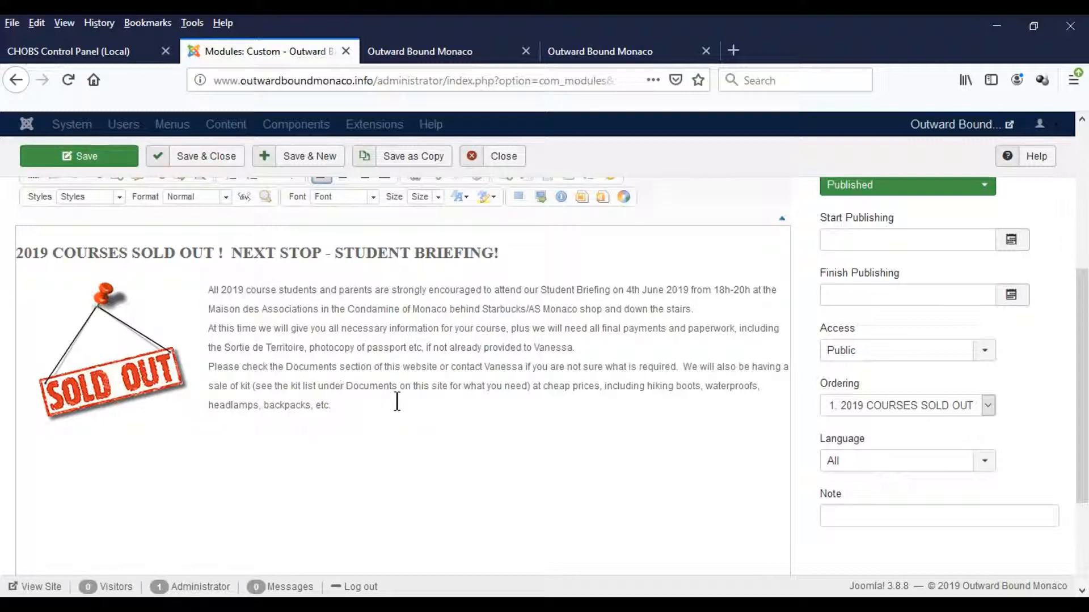
{"action": "scroll", "coordinate": [396, 403], "scroll_direction": "up", "scroll_amount": 3}
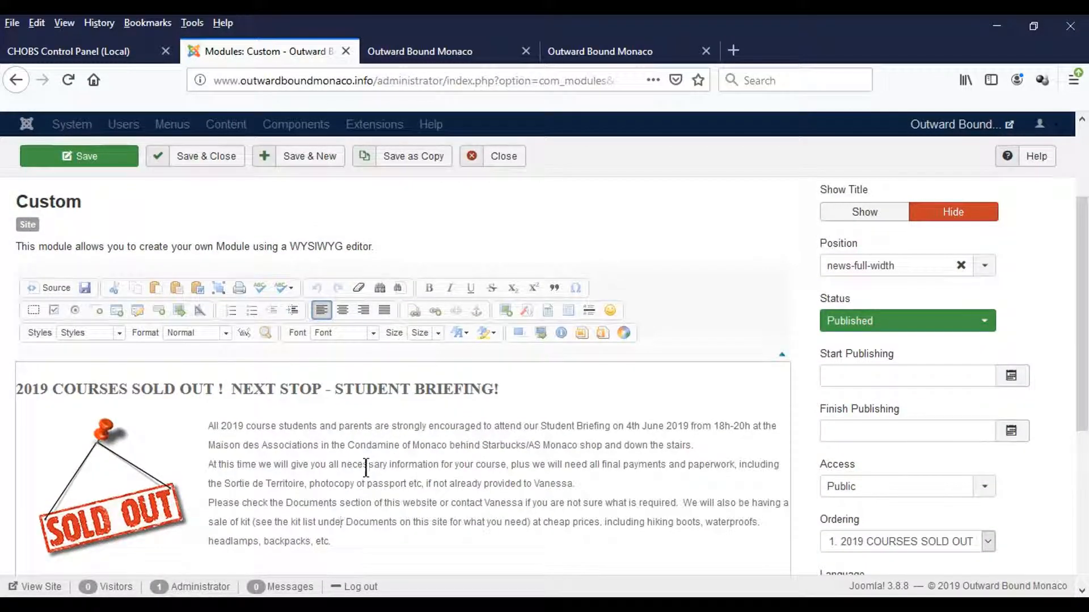
{"action": "scroll", "coordinate": [346, 489], "scroll_direction": "up", "scroll_amount": 3}
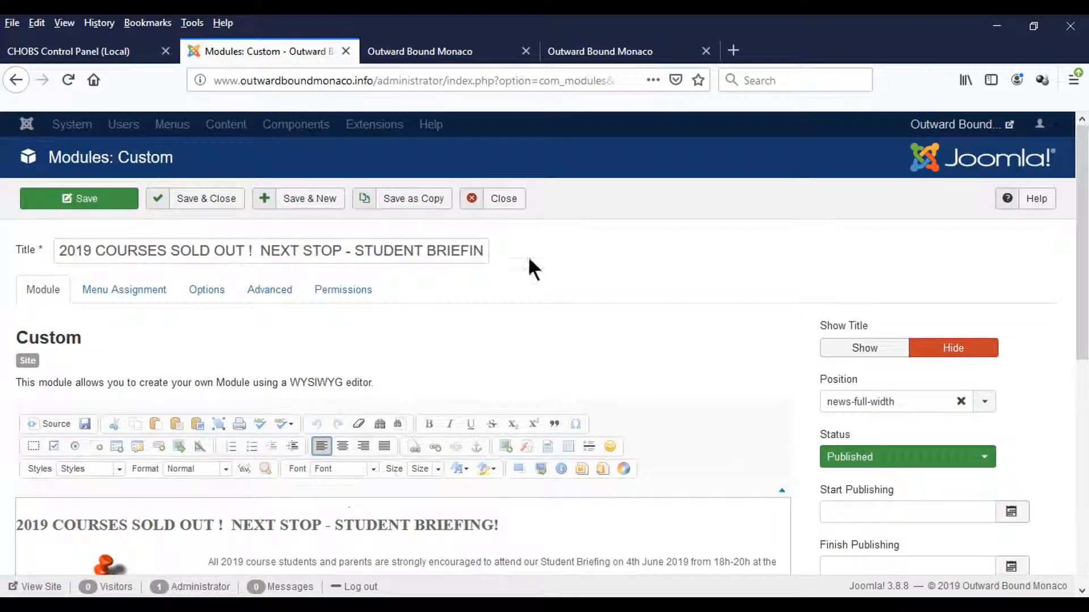
{"action": "left_click", "coordinate": [509, 200]}
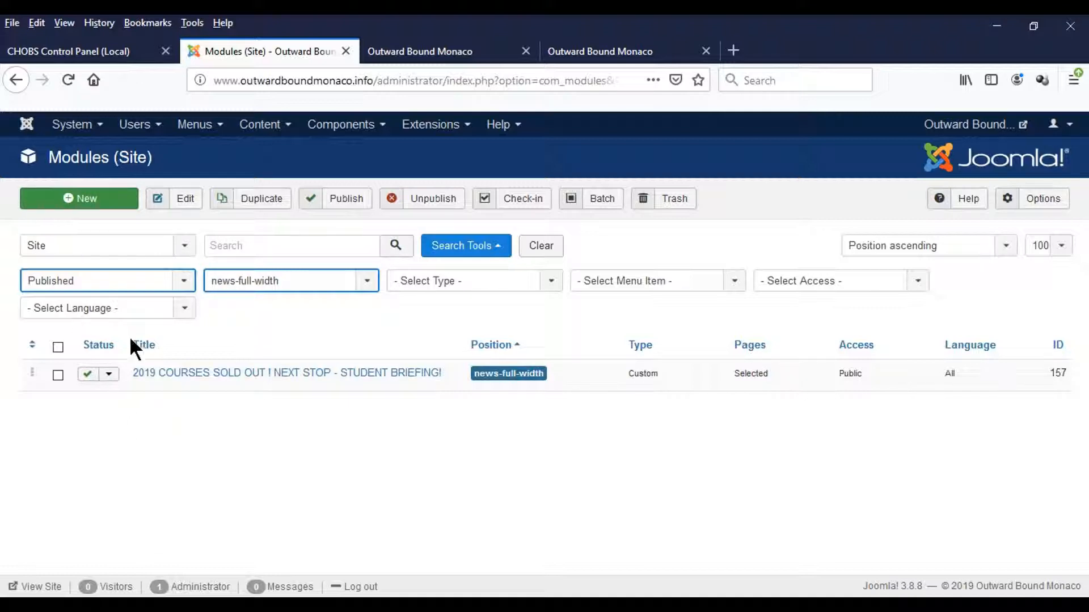
- Start a new module of the Custom type
{"action": "left_click", "coordinate": [84, 205]}
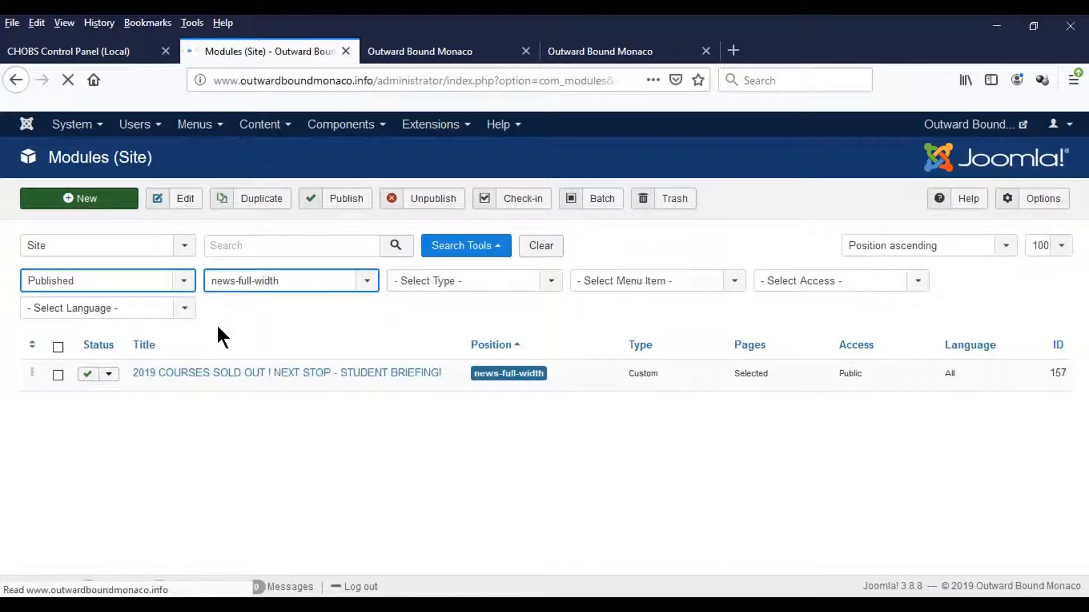
{"action": "scroll", "coordinate": [204, 328], "scroll_direction": "down", "scroll_amount": 5}
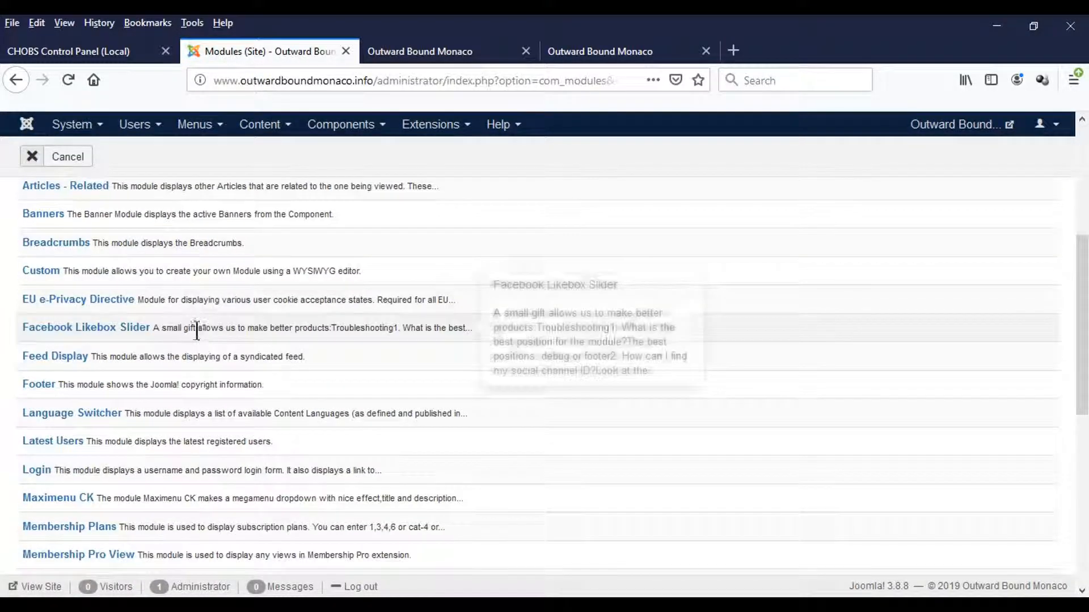
{"action": "left_click", "coordinate": [27, 272]}
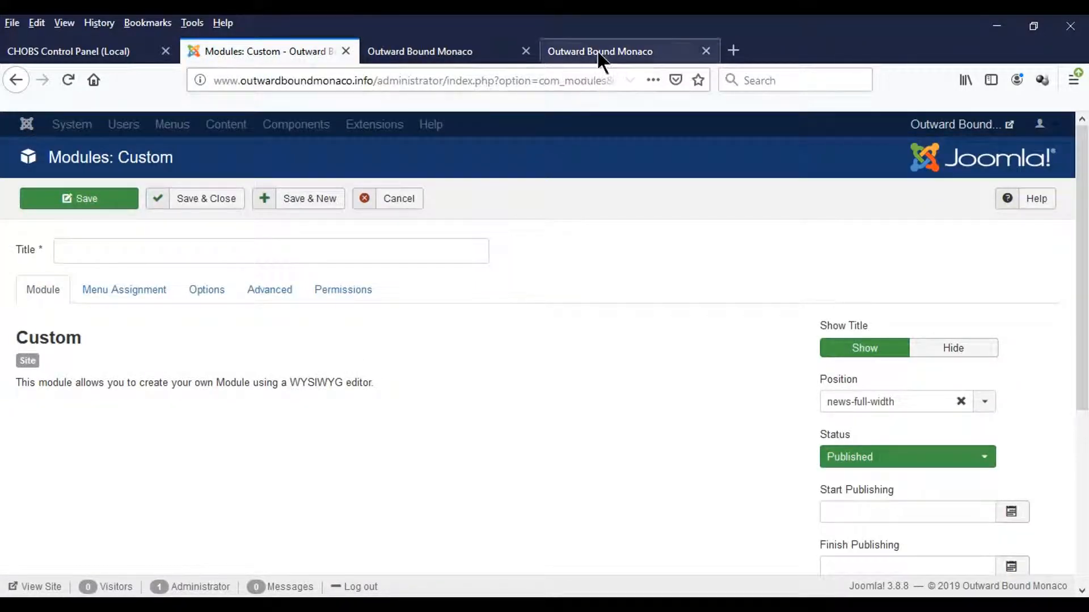
- Refresh the live home page, examine the heading of its 2019 COURSES SOLD OUT section and return to the module form
{"action": "left_click", "coordinate": [600, 53]}
{"action": "scroll", "coordinate": [479, 375], "scroll_direction": "up", "scroll_amount": 15}
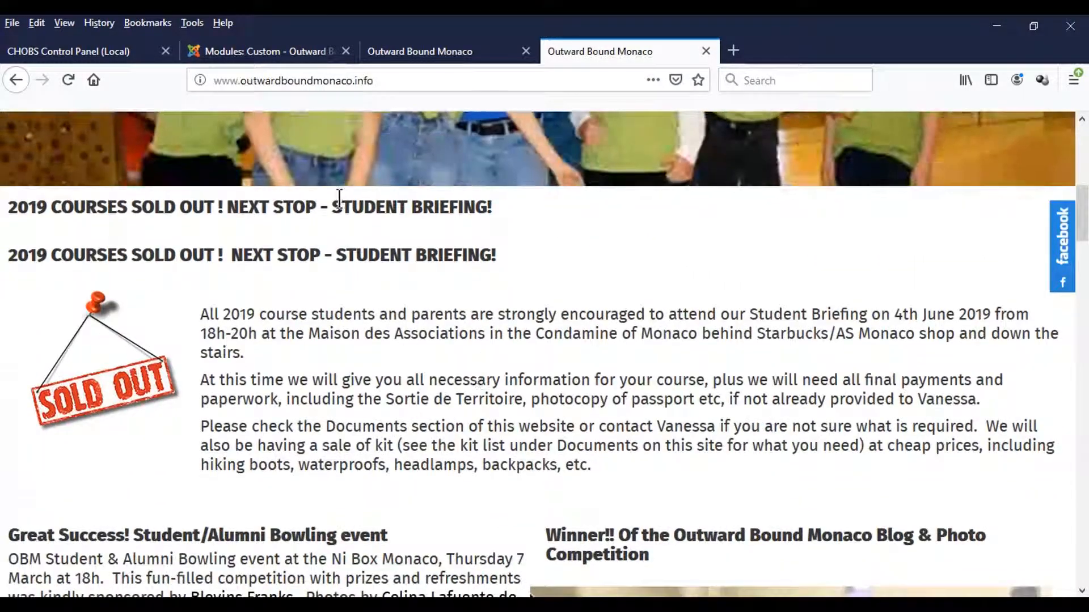
{"action": "left_click", "coordinate": [66, 80]}
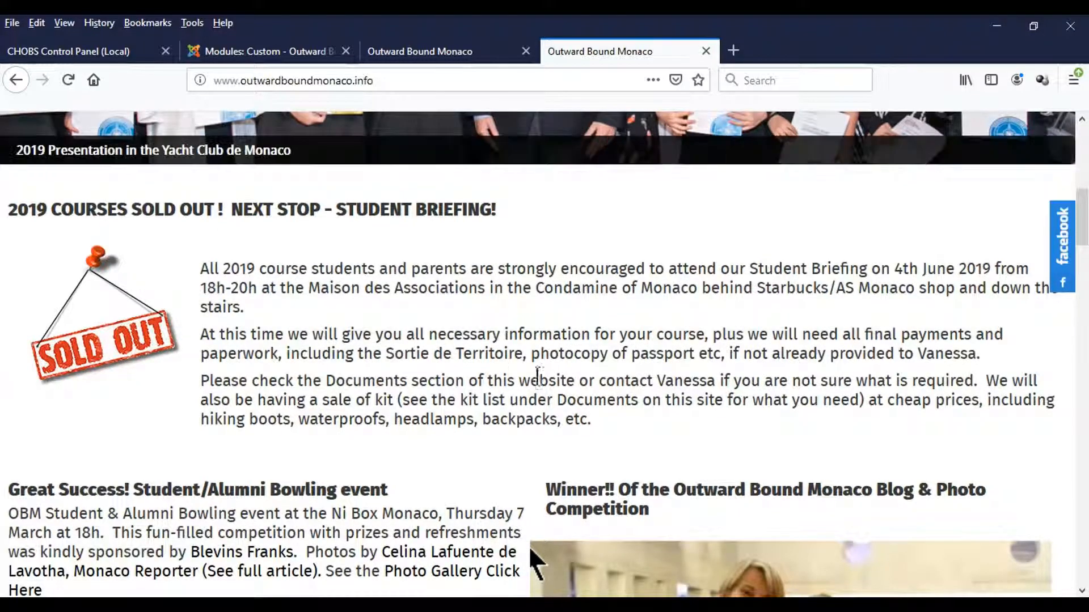
{"action": "left_click", "coordinate": [264, 50]}
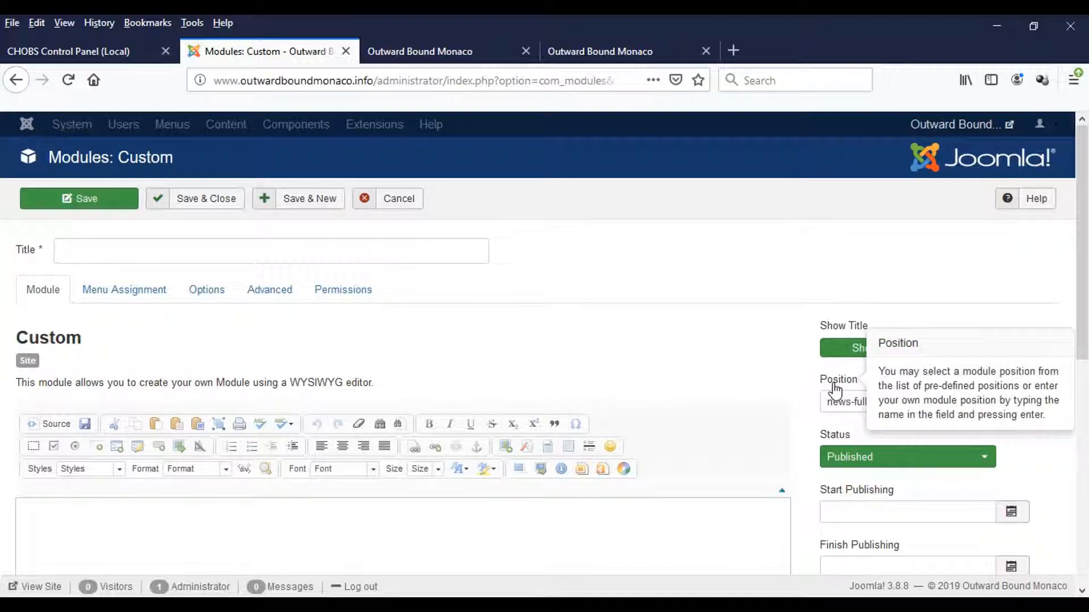
- Clear the new module's position and reassign it to News Full Width [news-full-width] by searching for "news-full"
{"action": "scroll", "coordinate": [731, 329], "scroll_direction": "down", "scroll_amount": 2}
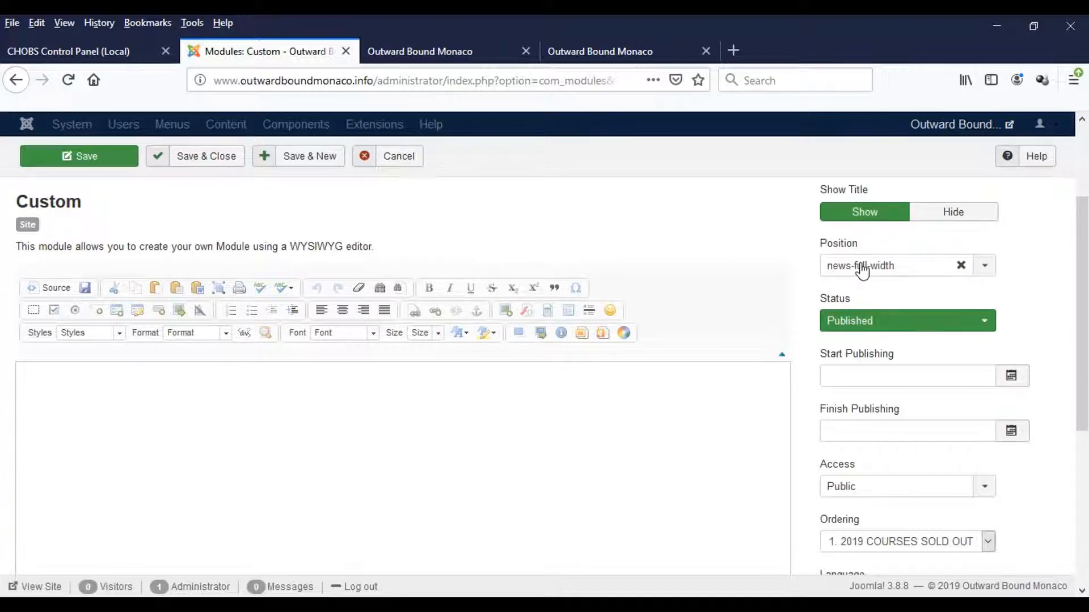
{"action": "left_click", "coordinate": [960, 266]}
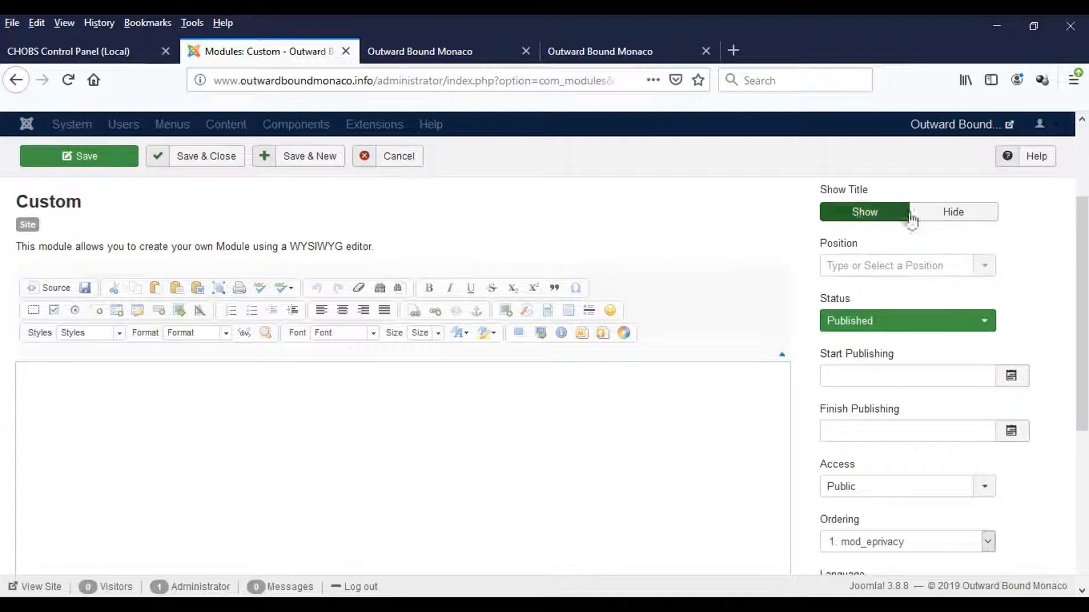
{"action": "left_click", "coordinate": [860, 271]}
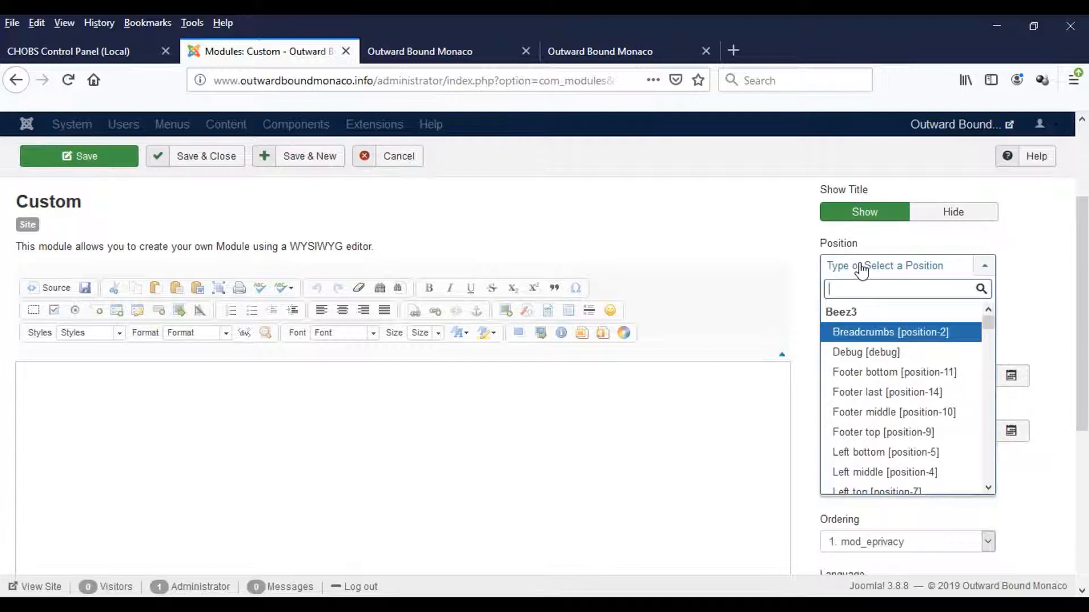
{"action": "mouse_move", "coordinate": [988, 317]}
{"action": "left_mouse_down"}
{"action": "mouse_move", "coordinate": [991, 345]}
{"action": "mouse_move", "coordinate": [989, 311]}
{"action": "left_mouse_up"}
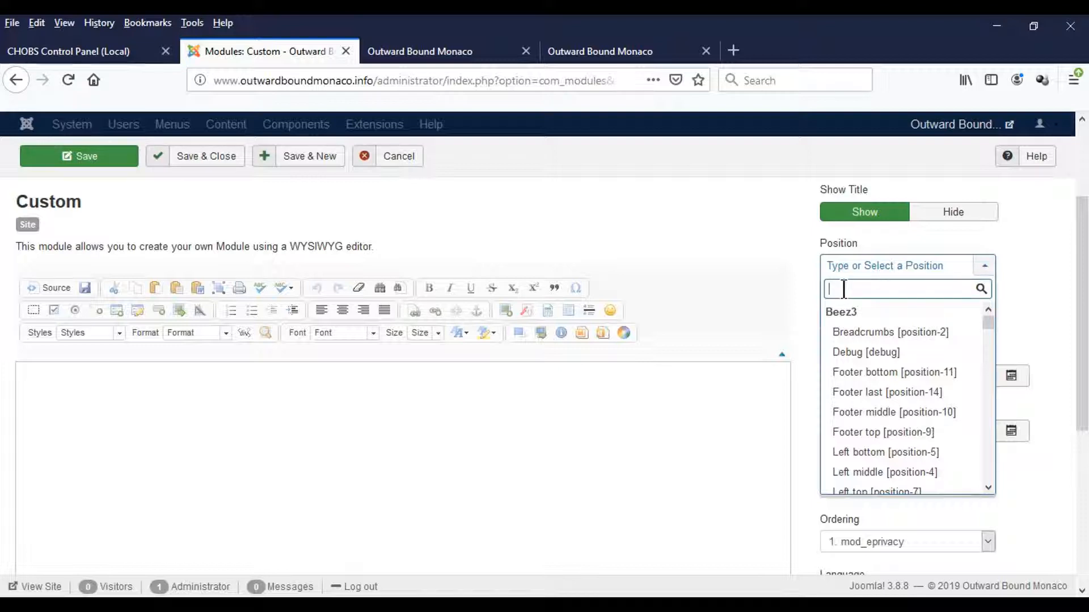
{"action": "type", "text": "news"}
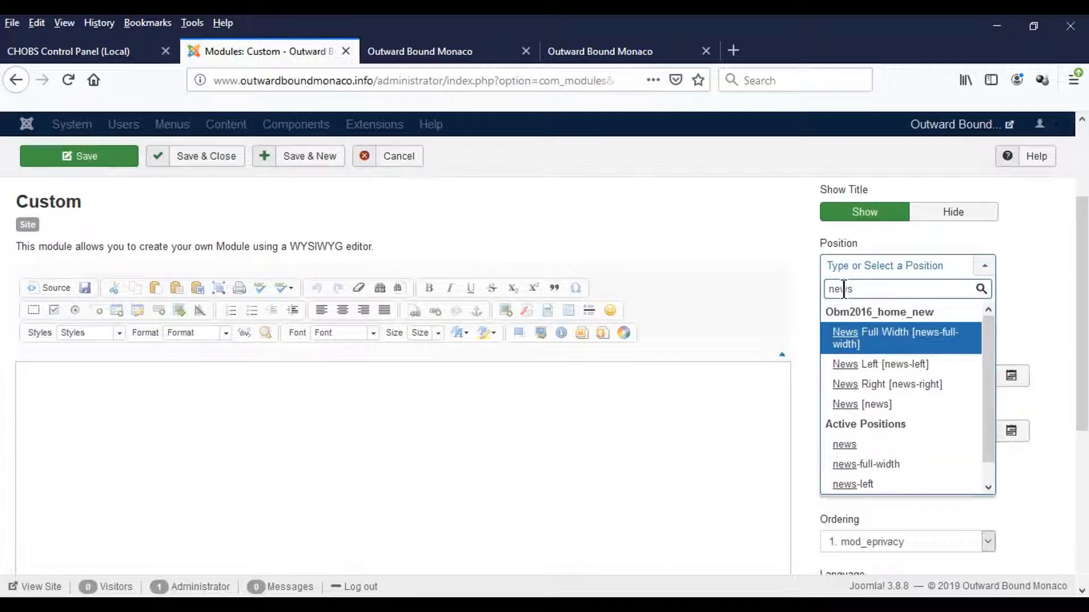
{"action": "type", "text": "-full"}
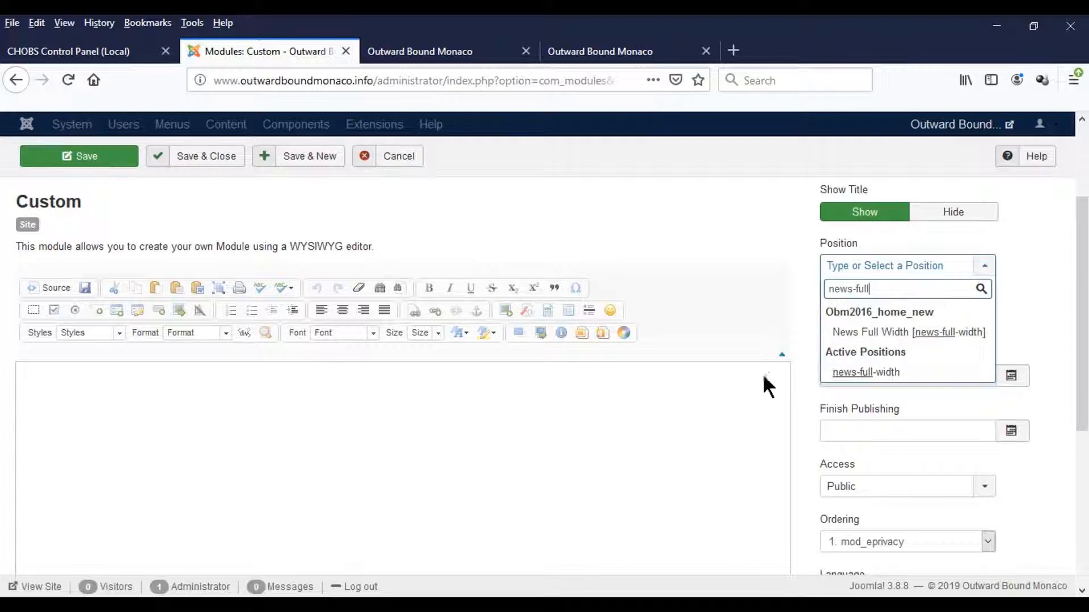
{"action": "left_click", "coordinate": [884, 333]}
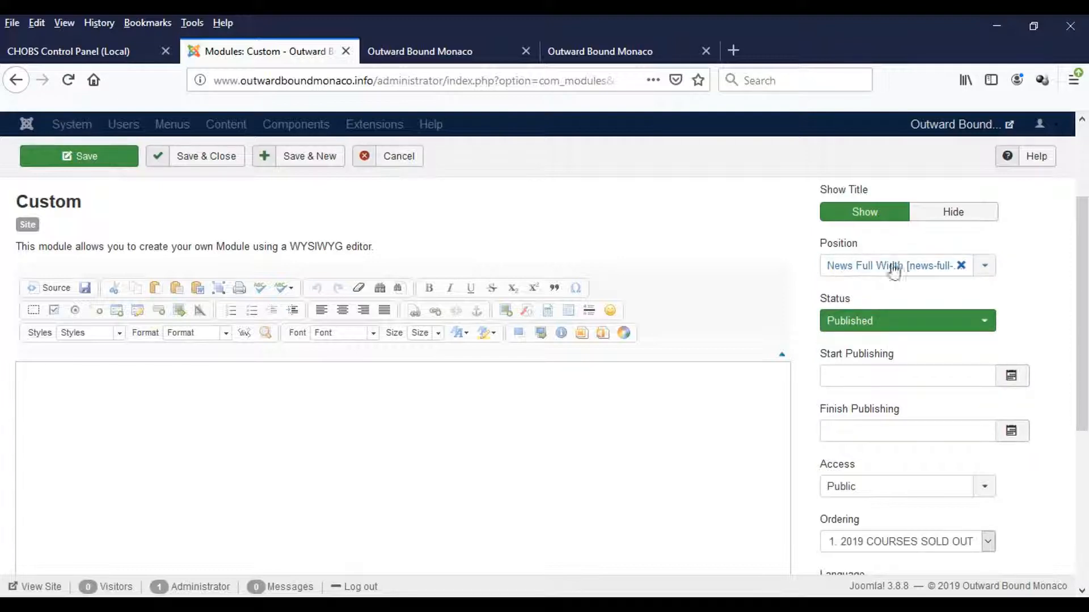
- Compare the new module's chosen position with the news-full-width label in the template position preview
{"action": "mouse_move", "coordinate": [845, 250]}
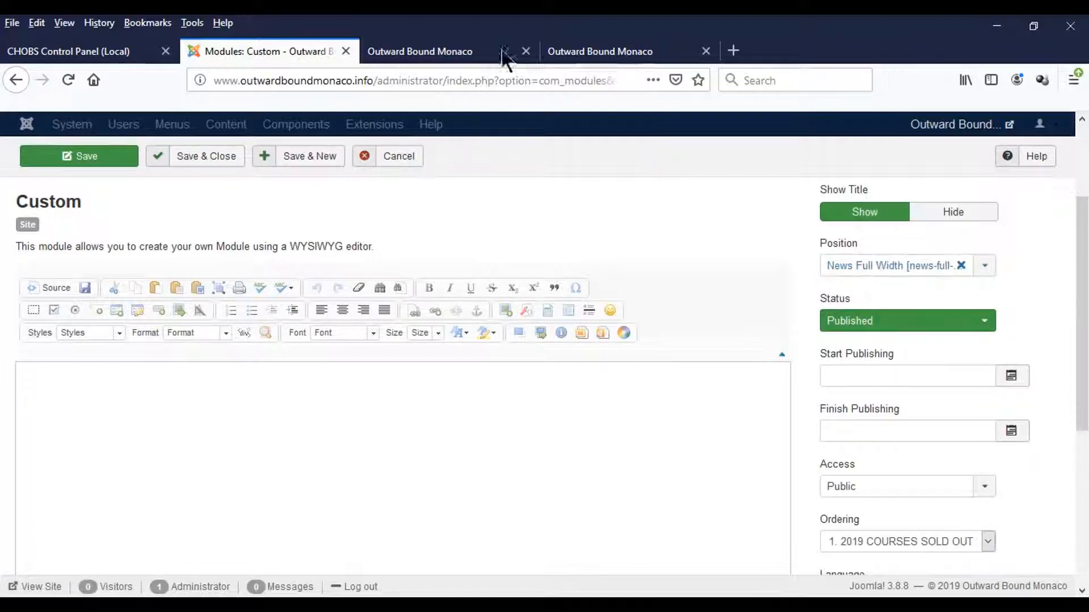
{"action": "left_click", "coordinate": [479, 51]}
{"action": "scroll", "coordinate": [329, 327], "scroll_direction": "up", "scroll_amount": 6}
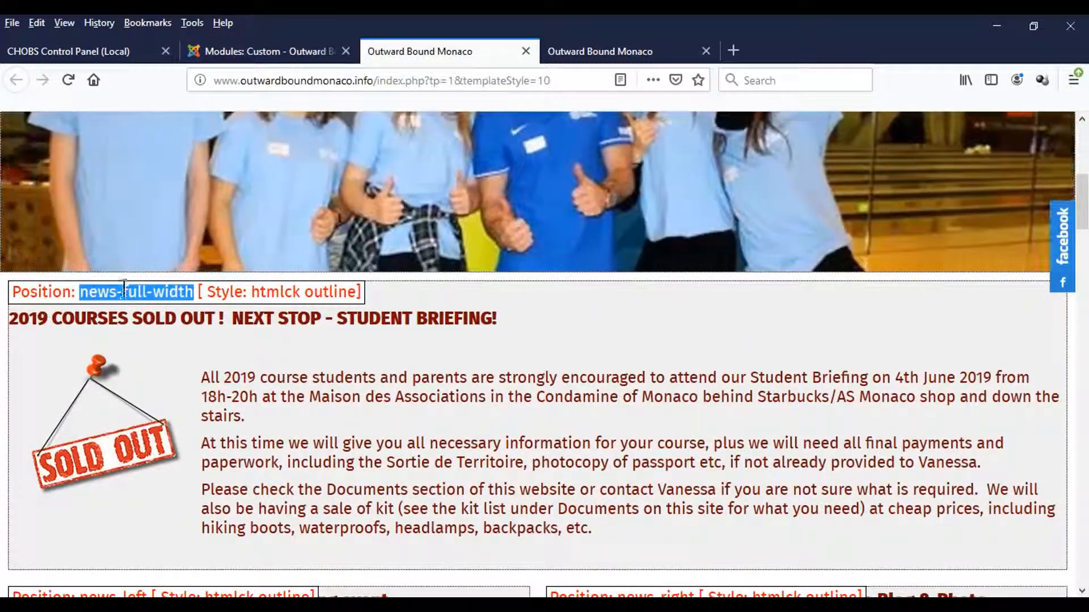
- Enter three separate lines reading "Test" in the custom module's content and format the first line as Heading 3
{"action": "left_click", "coordinate": [286, 52]}
{"action": "left_click", "coordinate": [342, 388]}
{"action": "scroll", "coordinate": [440, 396], "scroll_direction": "up", "scroll_amount": 2}
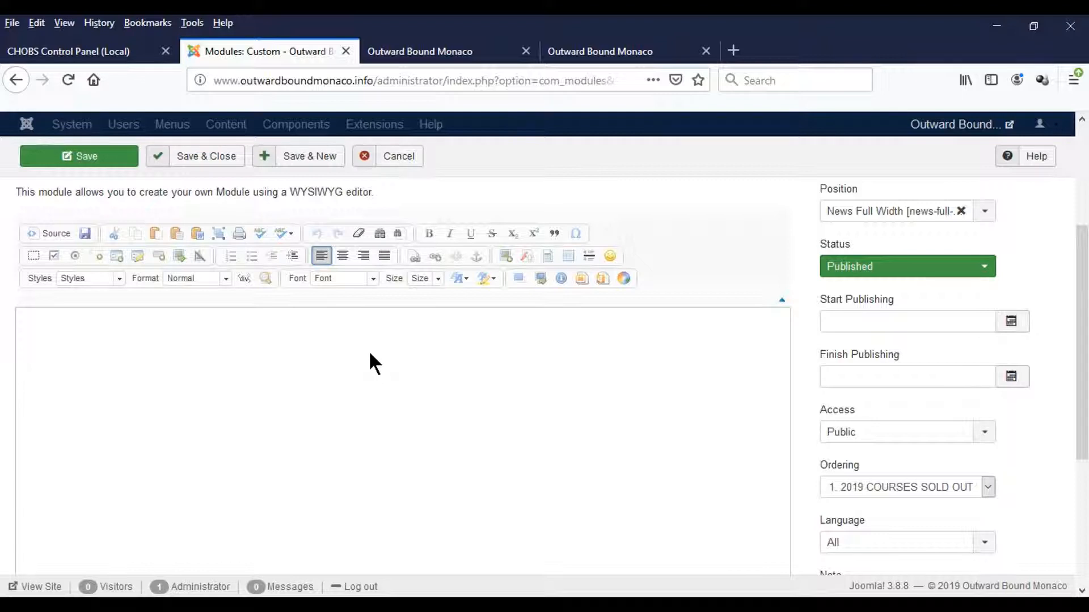
{"action": "type", "text": "Test"}
{"action": "key", "text": "Return"}
{"action": "left_click_drag", "start_coordinate": [46, 323], "coordinate": [15, 319]}
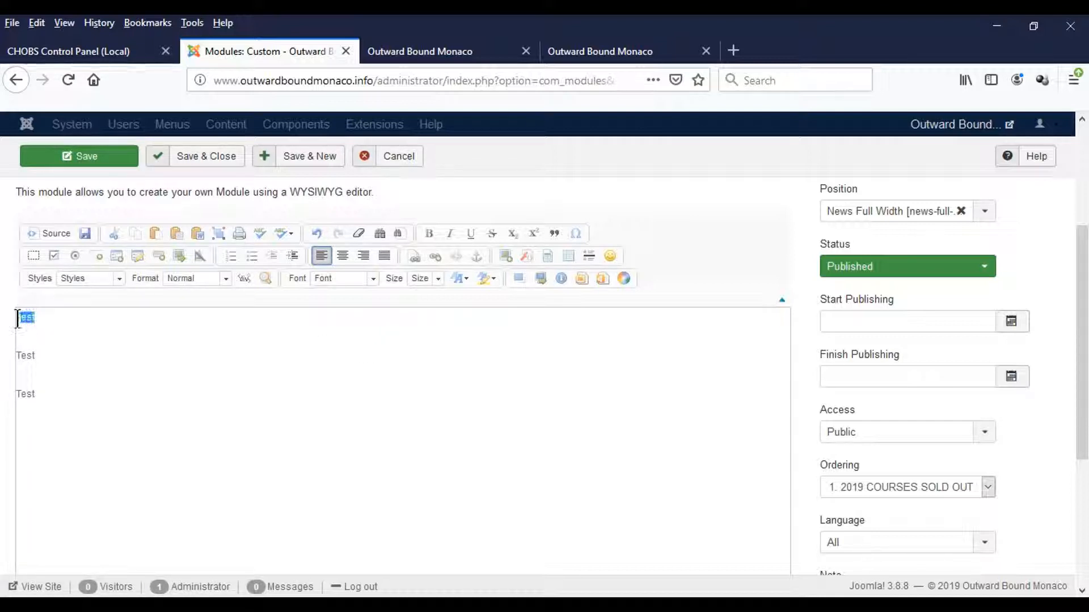
{"action": "left_click", "coordinate": [226, 278]}
{"action": "left_click", "coordinate": [208, 417]}
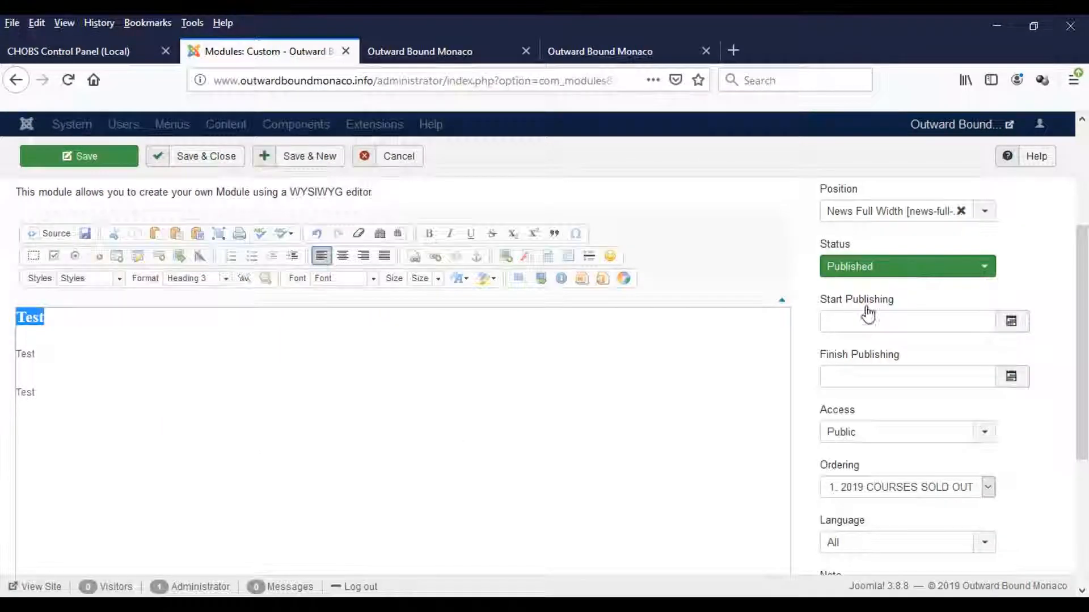
- Title the custom module "Test of Module Position" and save it
{"action": "scroll", "coordinate": [816, 327], "scroll_direction": "up", "scroll_amount": 5}
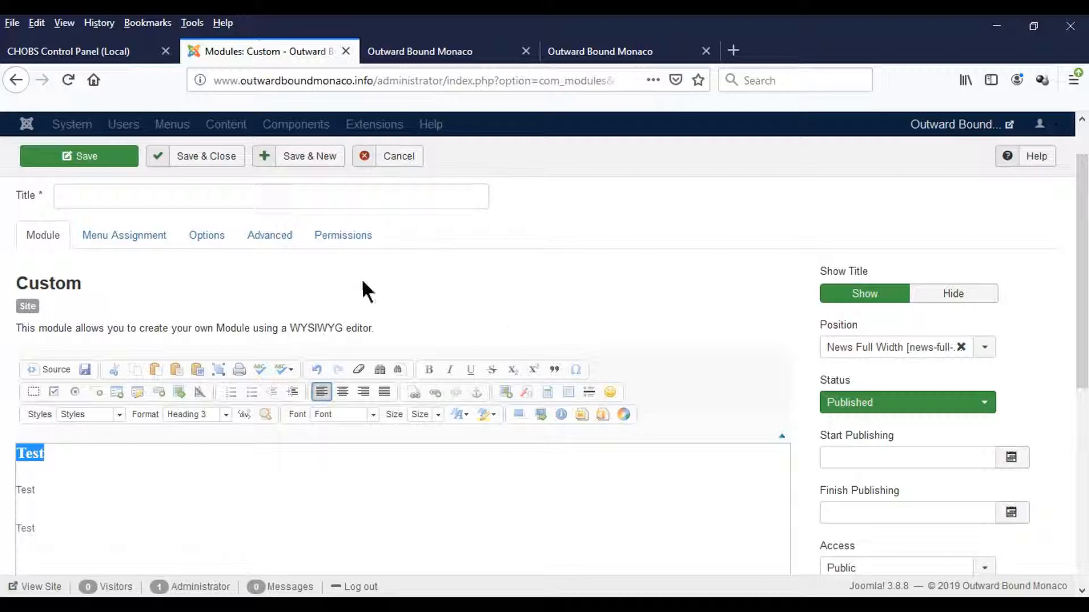
{"action": "left_click", "coordinate": [273, 196]}
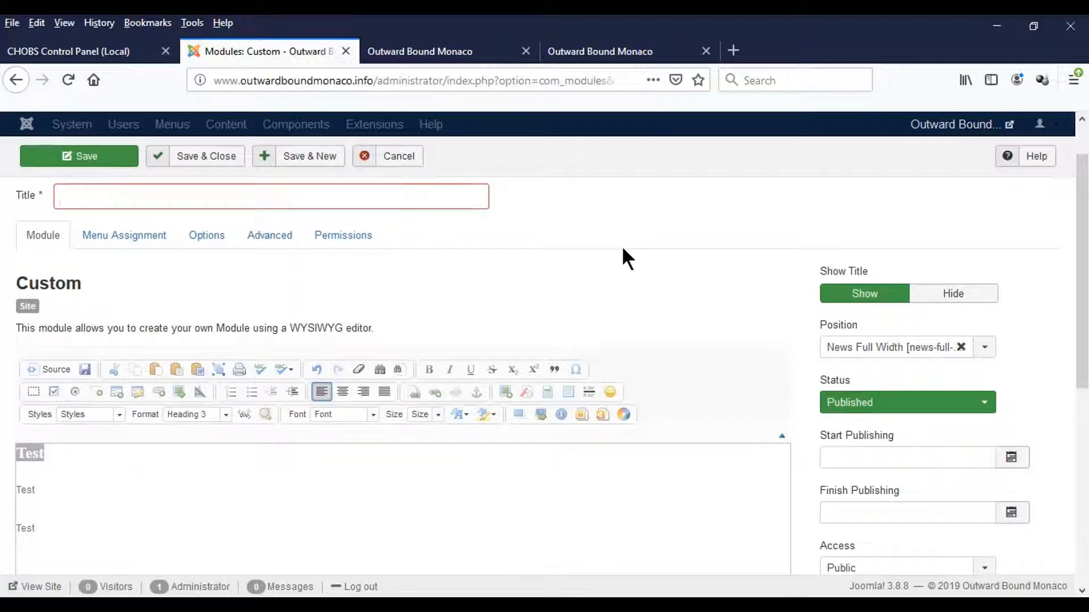
{"action": "type", "text": "Test of "}
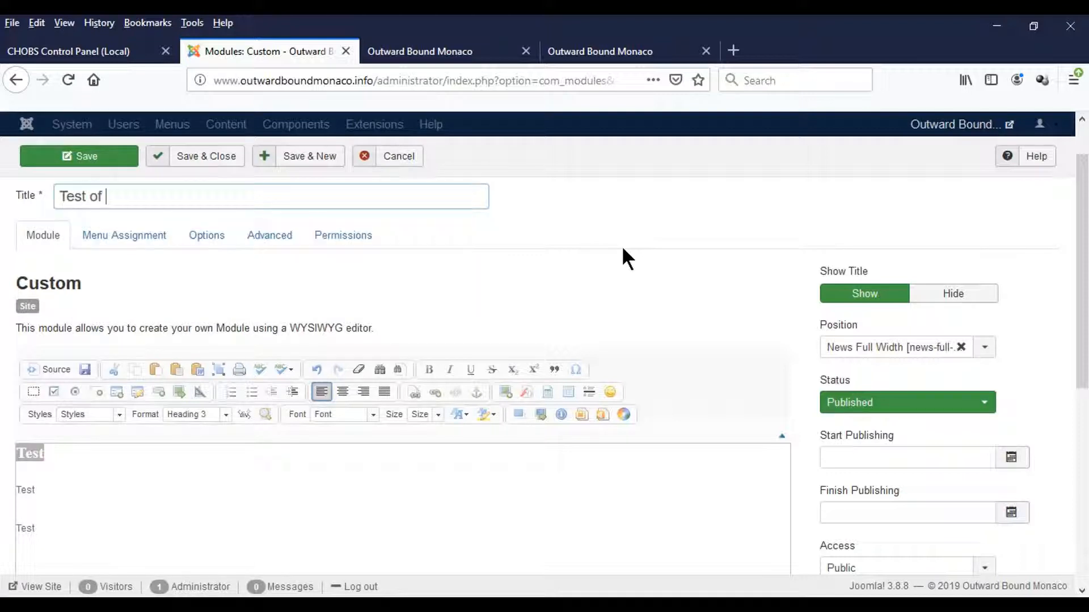
{"action": "type", "text": "Module Position"}
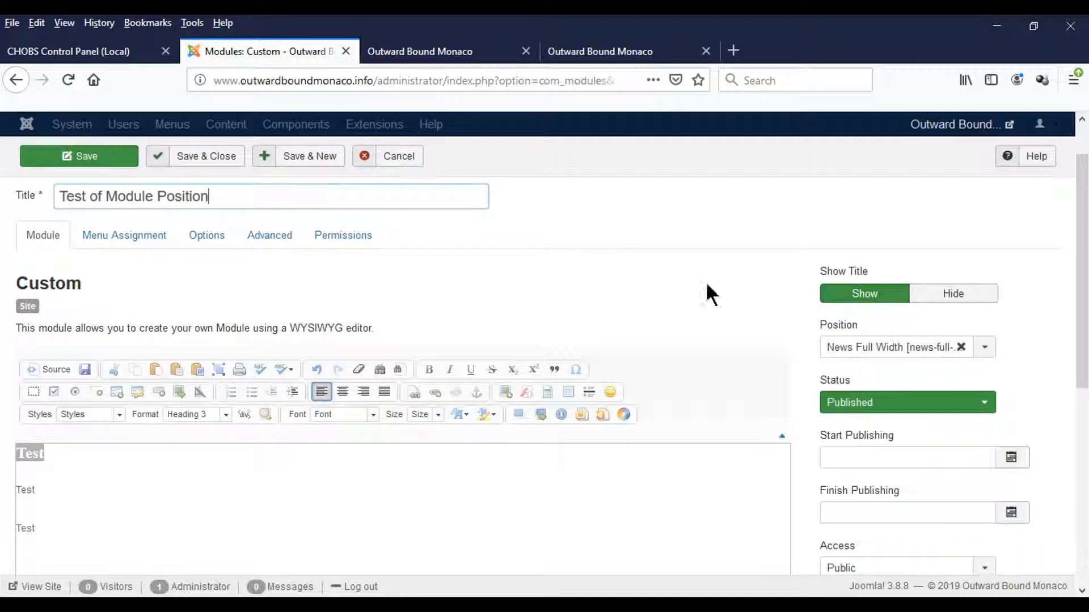
{"action": "left_click_drag", "start_coordinate": [58, 192], "coordinate": [250, 192]}
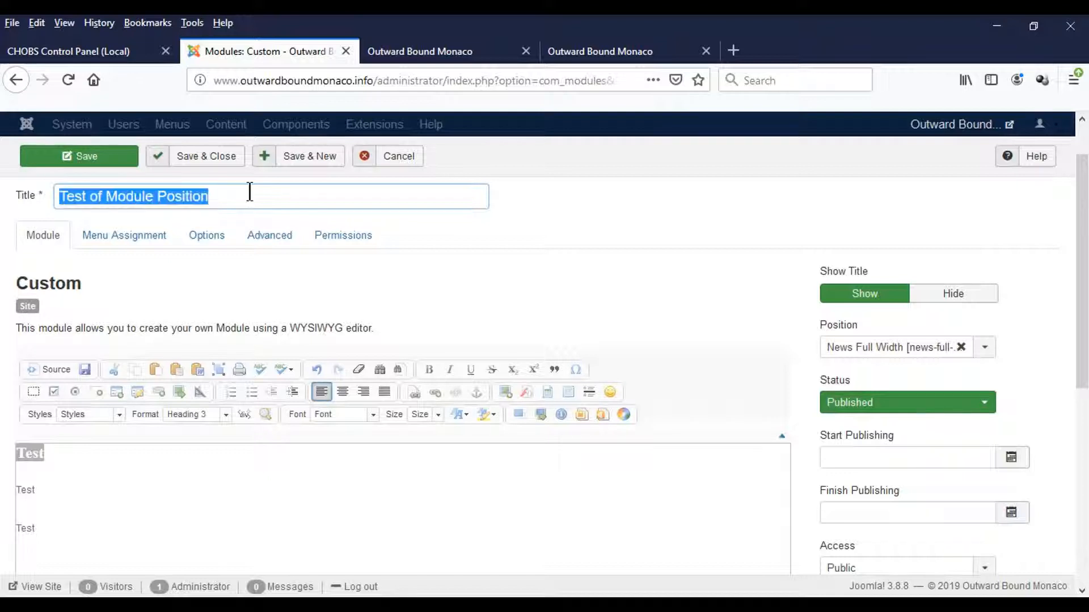
{"action": "left_click", "coordinate": [533, 193]}
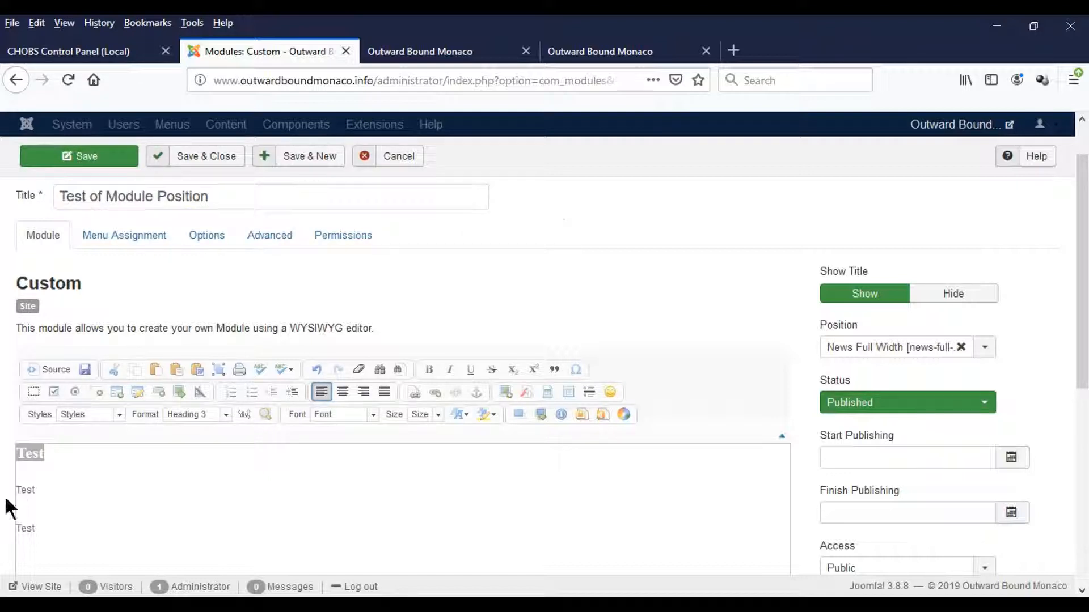
{"action": "left_click", "coordinate": [56, 453]}
{"action": "scroll", "coordinate": [142, 476], "scroll_direction": "down", "scroll_amount": 3}
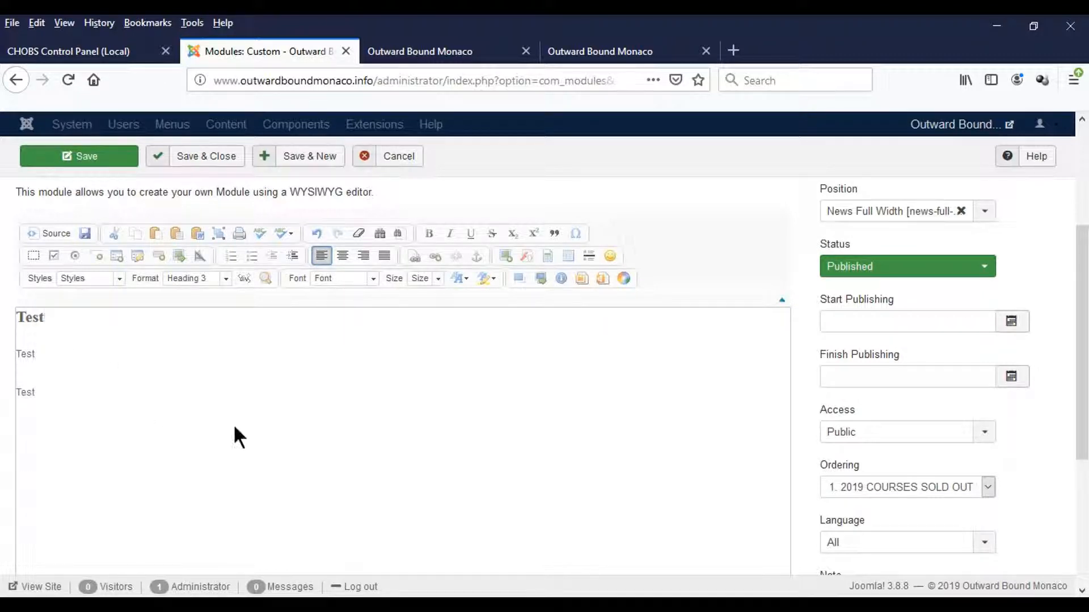
{"action": "scroll", "coordinate": [341, 439], "scroll_direction": "up", "scroll_amount": 5}
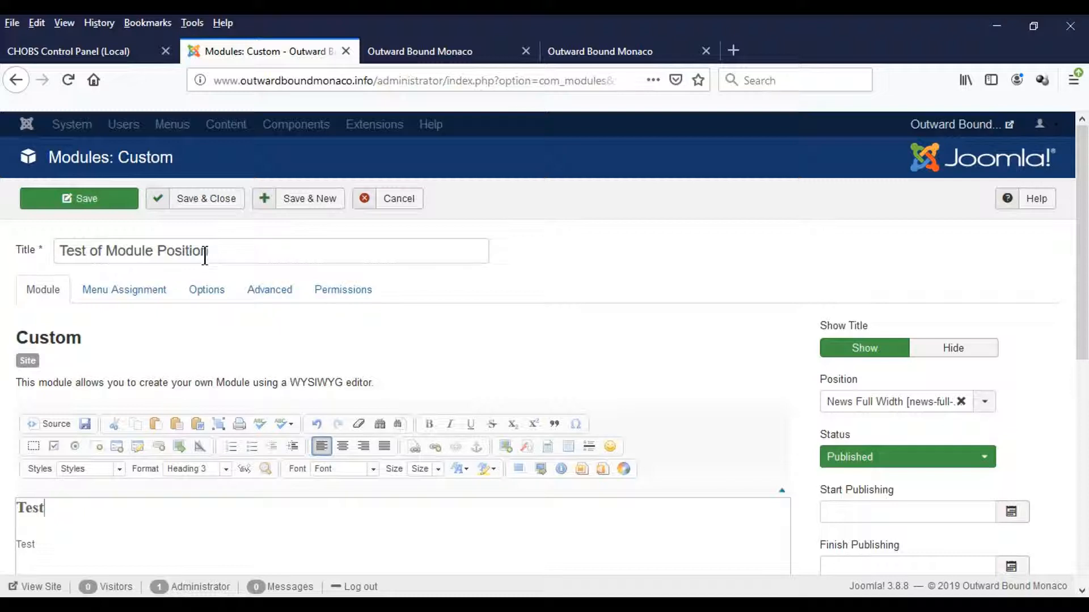
{"action": "left_click", "coordinate": [85, 202]}
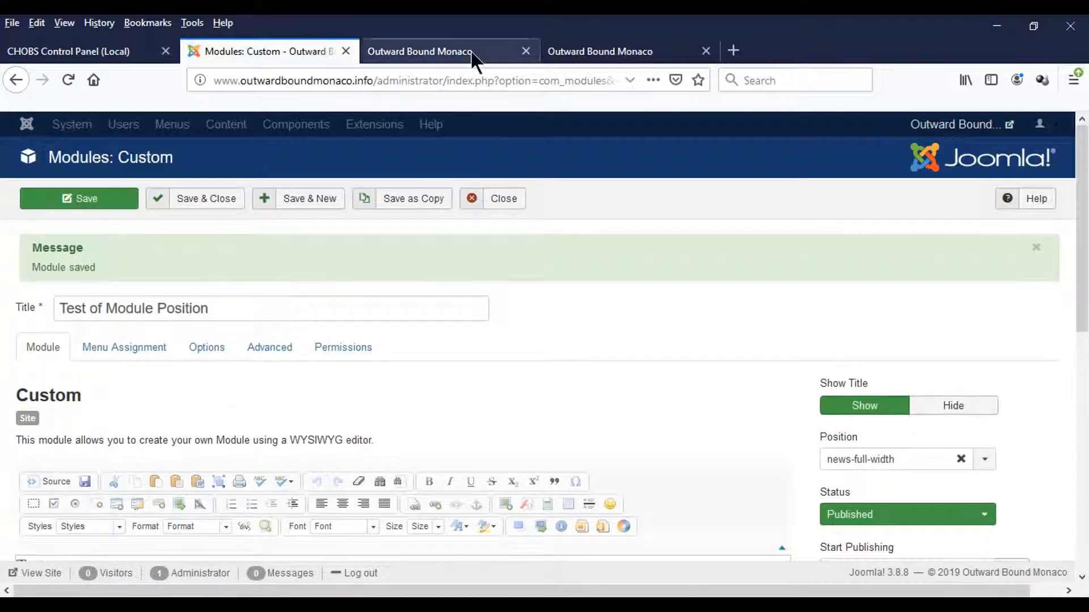
- Refresh the live home page and examine the new module's title and content below the 2019 COURSES SOLD OUT section
{"action": "left_click", "coordinate": [619, 57]}
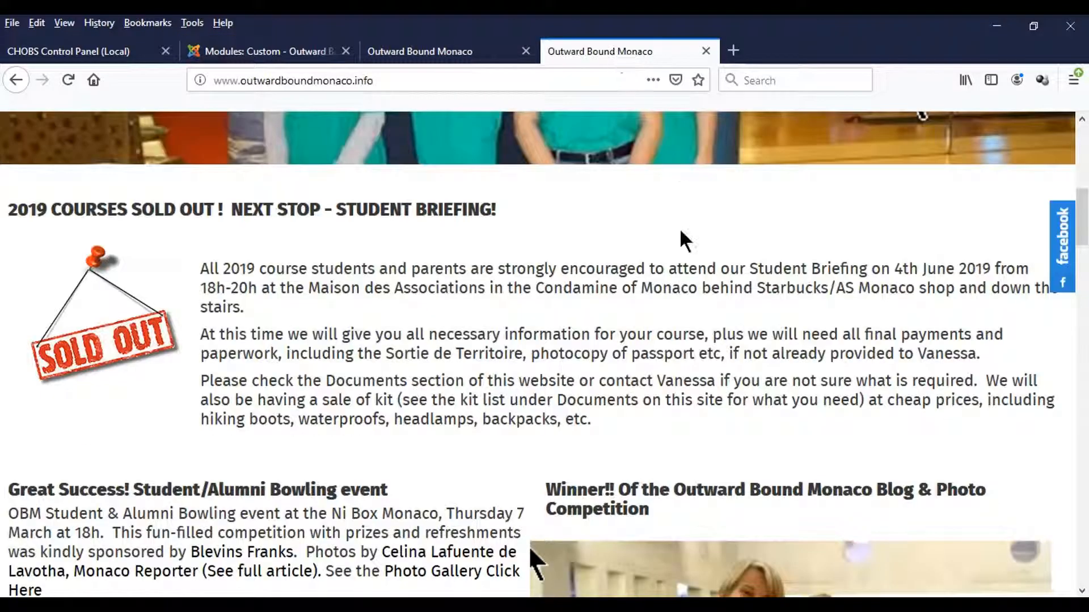
{"action": "left_click", "coordinate": [67, 75]}
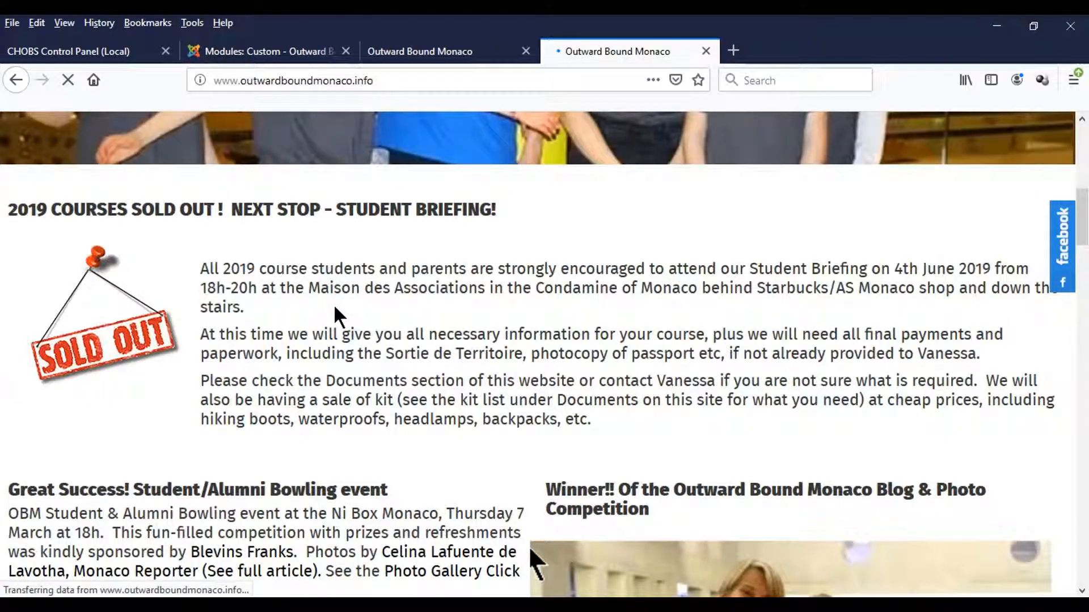
{"action": "scroll", "coordinate": [366, 328], "scroll_direction": "up", "scroll_amount": 5}
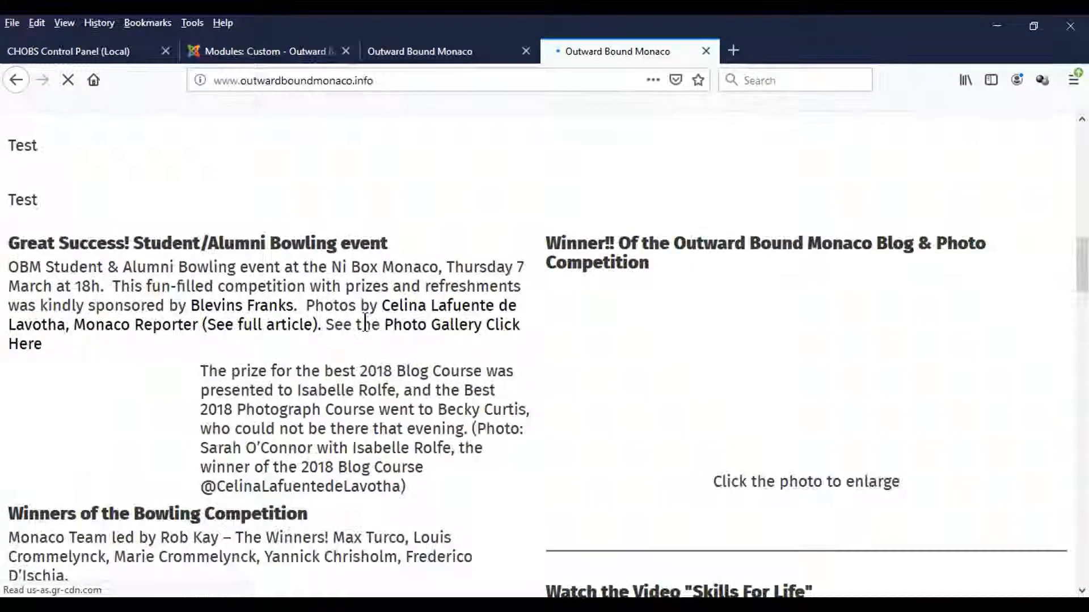
{"action": "scroll", "coordinate": [366, 328], "scroll_direction": "up", "scroll_amount": 2}
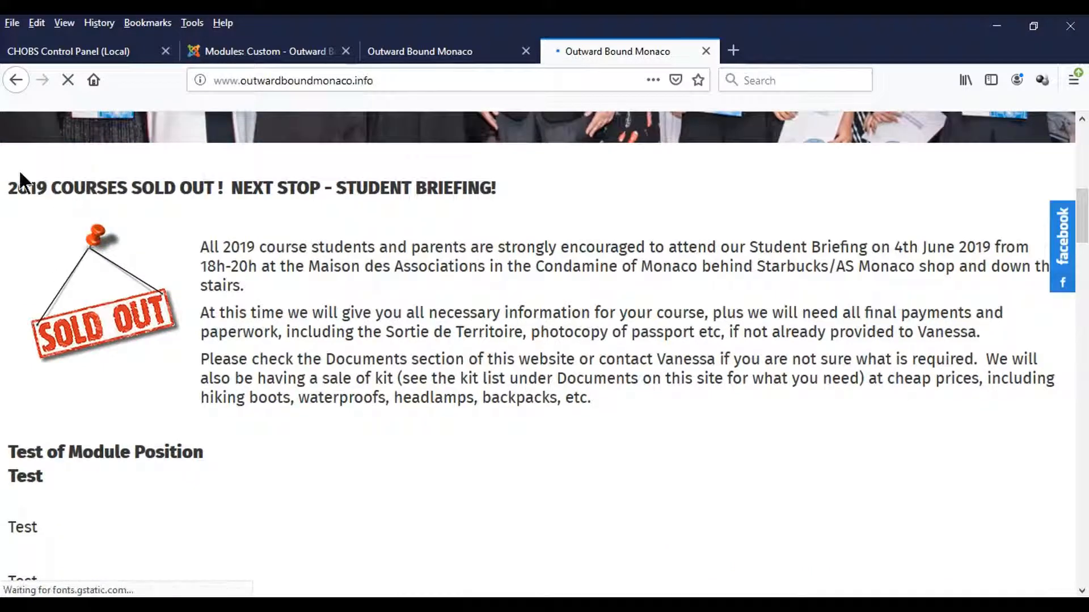
{"action": "scroll", "coordinate": [377, 329], "scroll_direction": "down", "scroll_amount": 2}
{"action": "scroll", "coordinate": [378, 329], "scroll_direction": "down", "scroll_amount": 1}
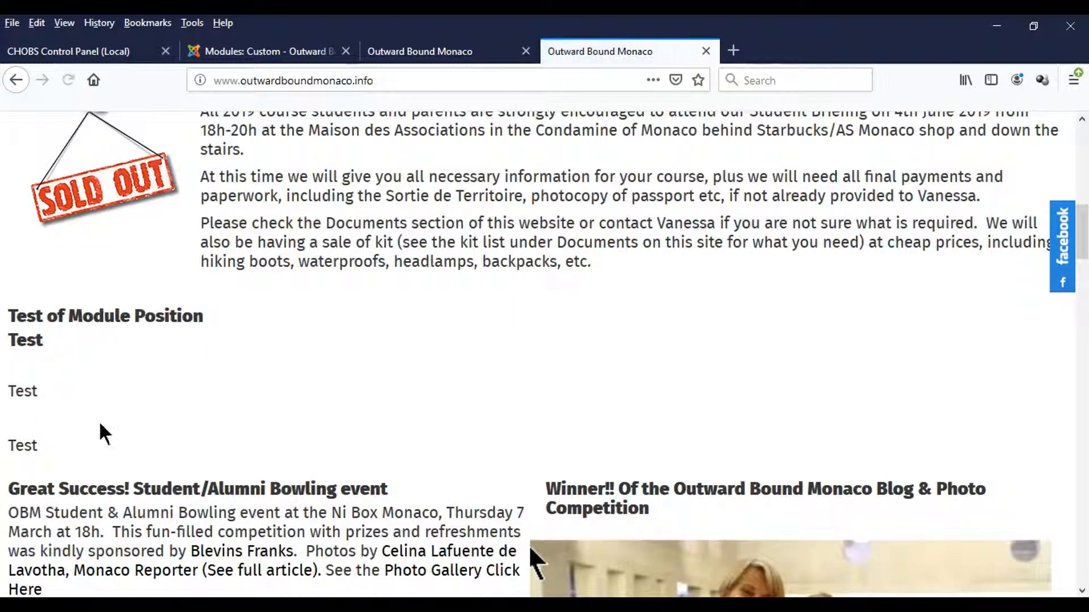
{"action": "scroll", "coordinate": [162, 375], "scroll_direction": "down", "scroll_amount": 2}
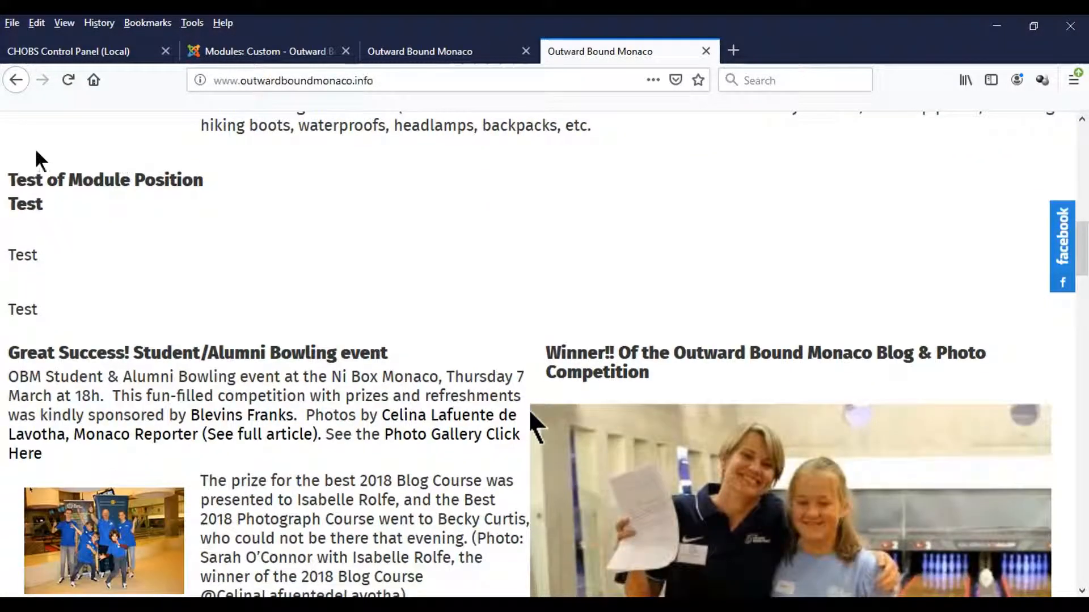
{"action": "left_click_drag", "start_coordinate": [8, 175], "coordinate": [207, 187]}
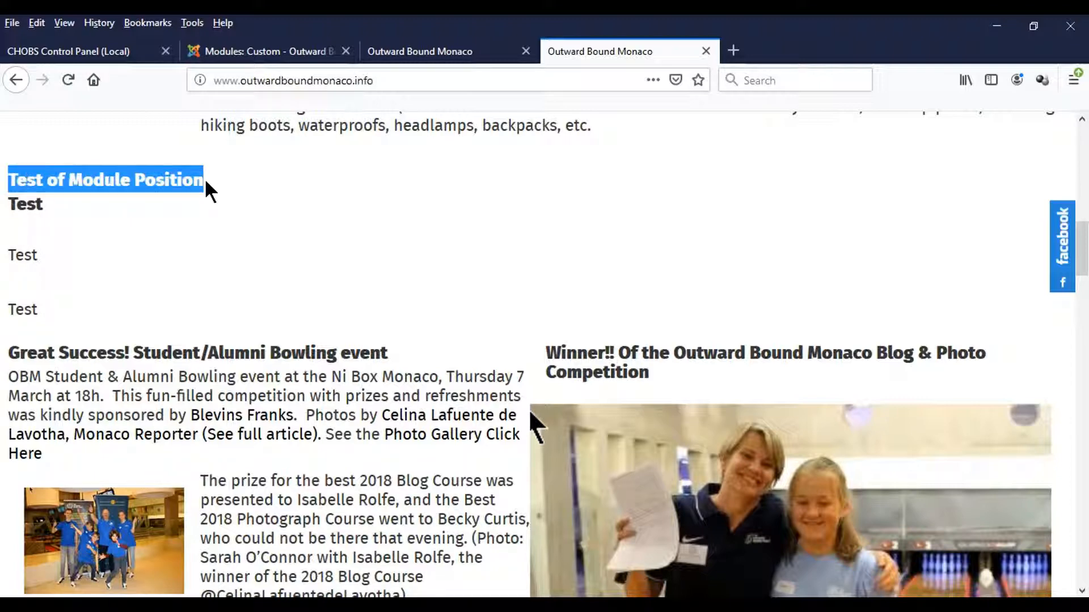
- Hide the title of the Test of Module Position module and save the module
{"action": "left_click", "coordinate": [313, 57]}
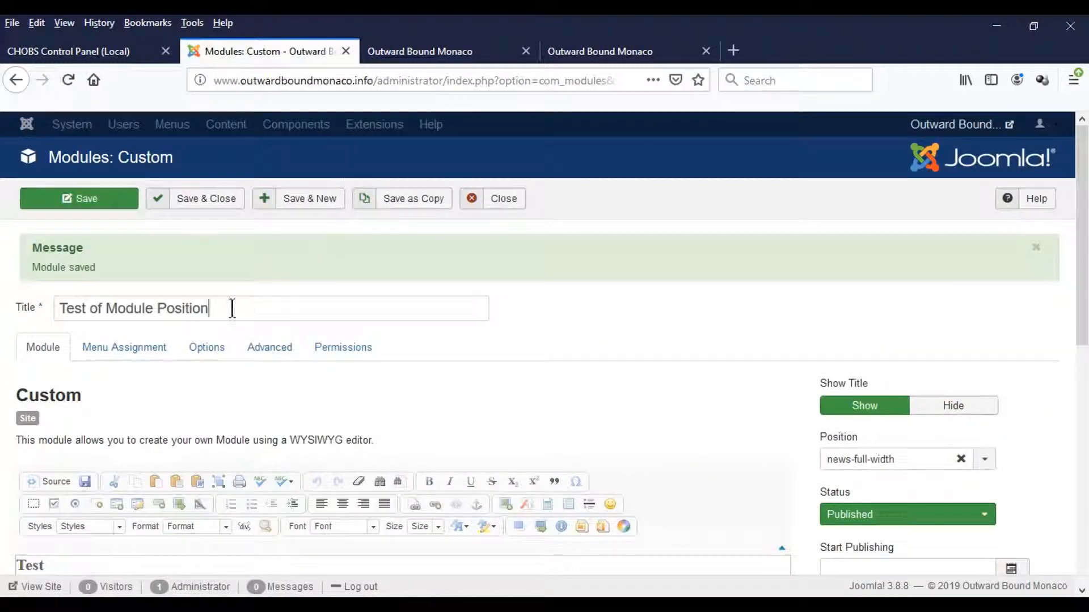
{"action": "left_click_drag", "start_coordinate": [233, 309], "coordinate": [51, 302]}
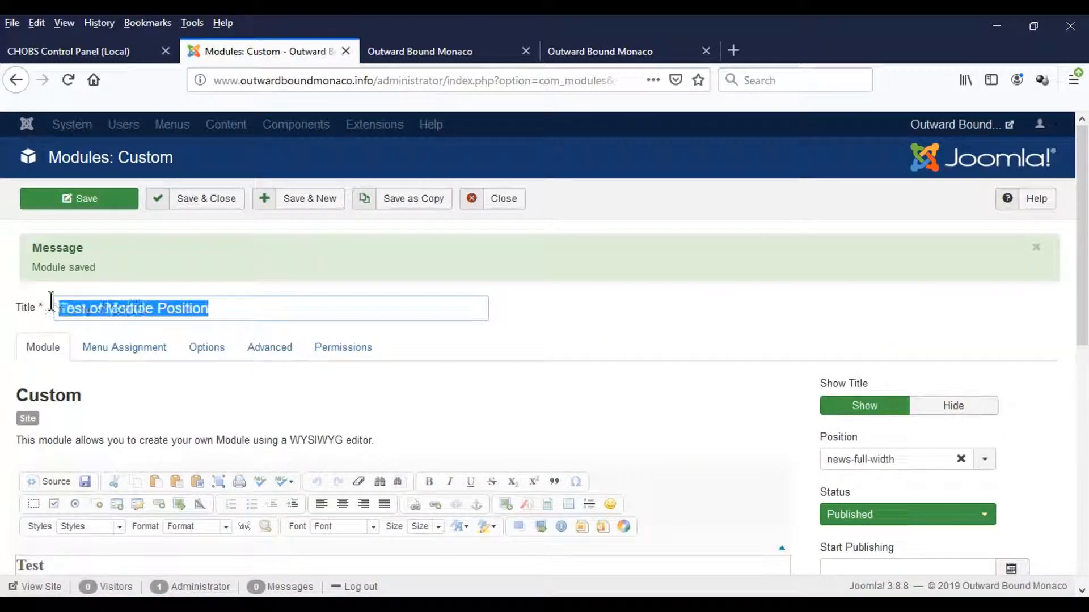
{"action": "left_click", "coordinate": [950, 408]}
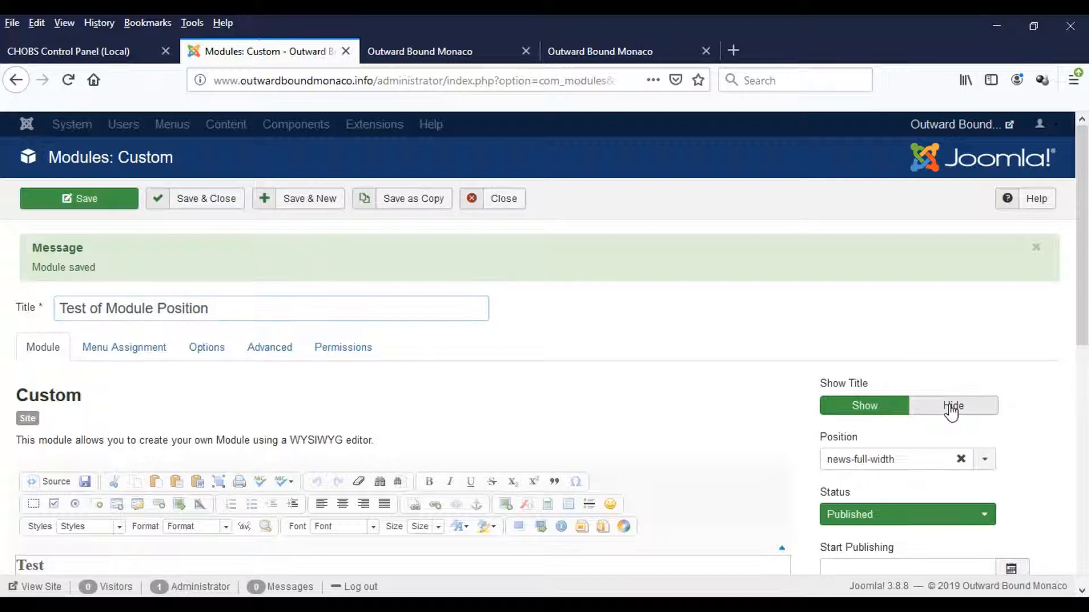
{"action": "left_click", "coordinate": [84, 199]}
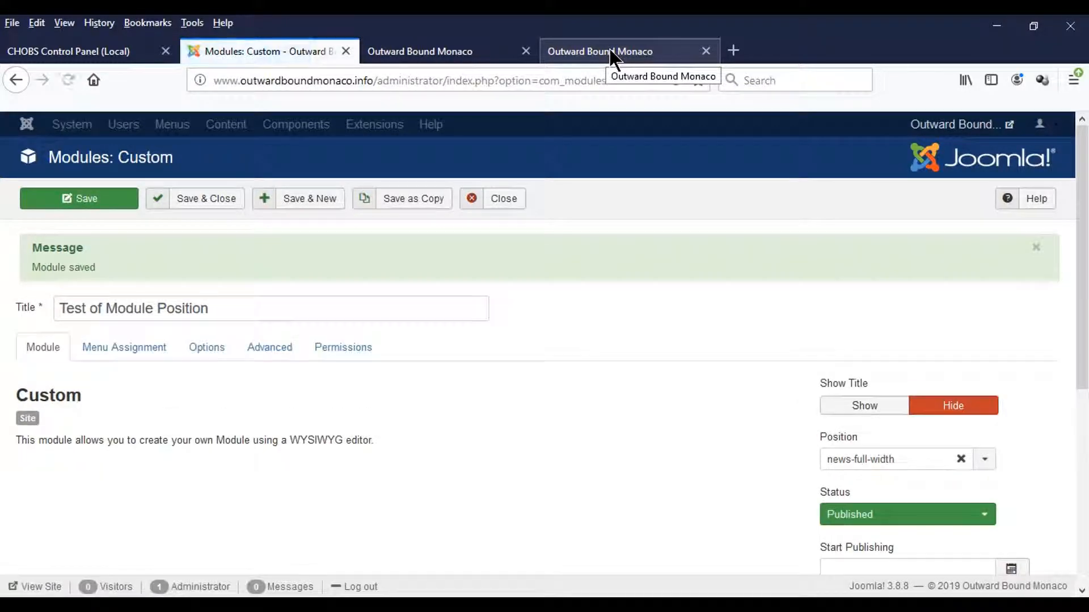
- Reload the live home page and check which heading the test module displays with its title hidden
{"action": "left_click", "coordinate": [610, 51]}
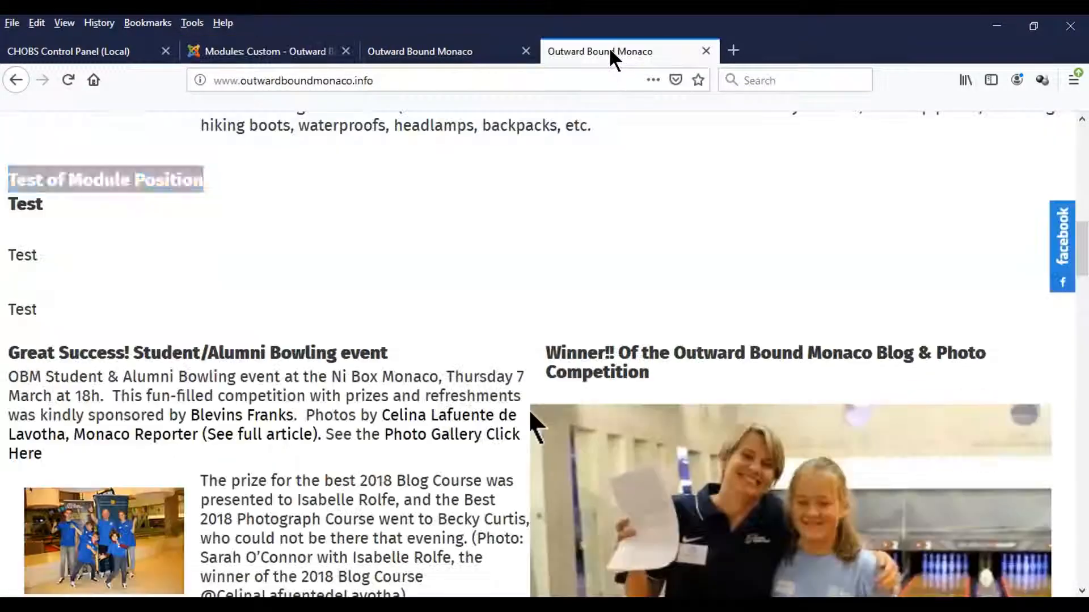
{"action": "left_click", "coordinate": [67, 79]}
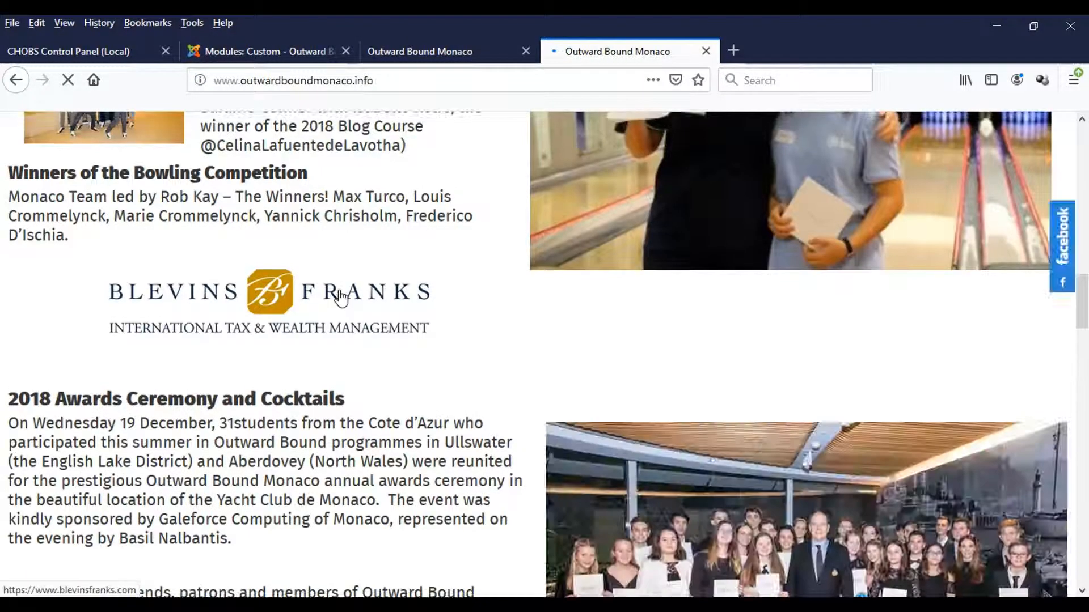
{"action": "scroll", "coordinate": [339, 294], "scroll_direction": "up", "scroll_amount": 10}
{"action": "scroll", "coordinate": [339, 293], "scroll_direction": "down", "scroll_amount": 2}
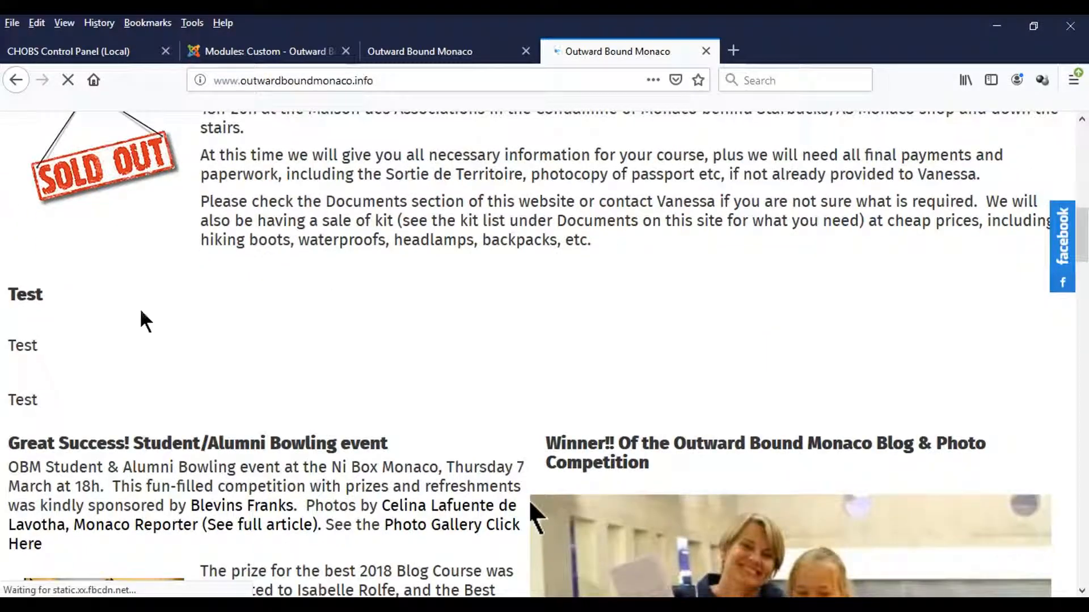
{"action": "left_click_drag", "start_coordinate": [44, 296], "coordinate": [7, 300]}
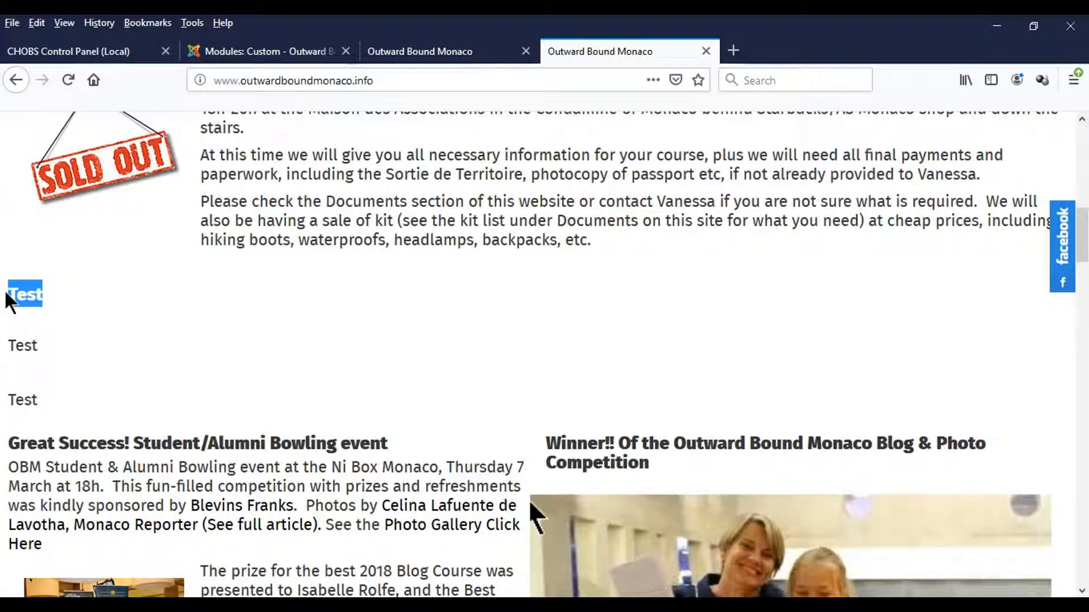
- Delete the Heading 3 "Test" line and its empty line from the custom module's content
{"action": "left_click", "coordinate": [271, 51]}
{"action": "scroll", "coordinate": [285, 271], "scroll_direction": "down", "scroll_amount": 5}
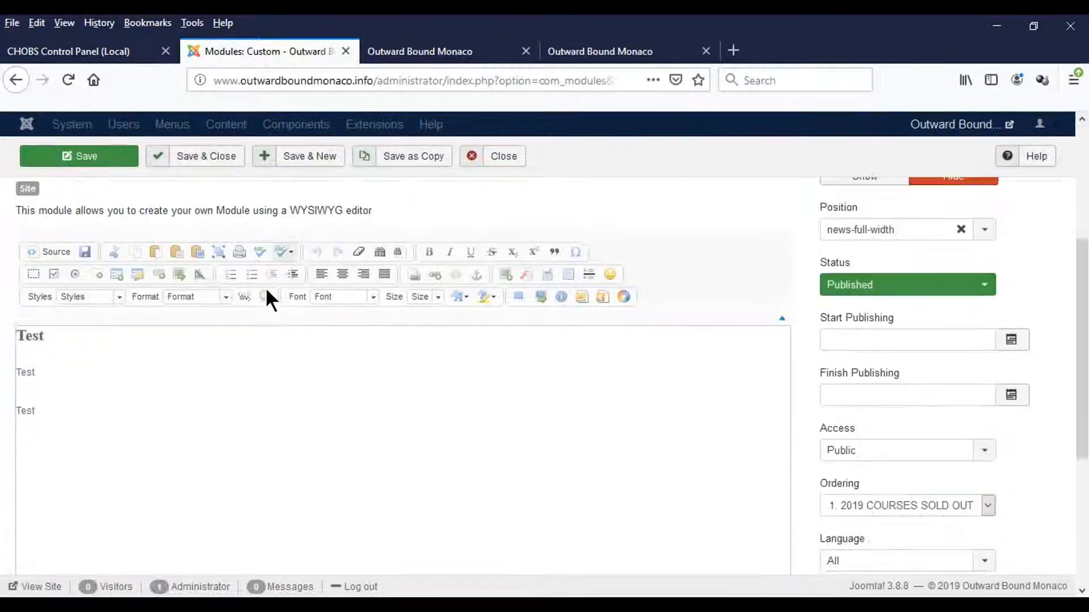
{"action": "left_click_drag", "start_coordinate": [53, 293], "coordinate": [16, 293]}
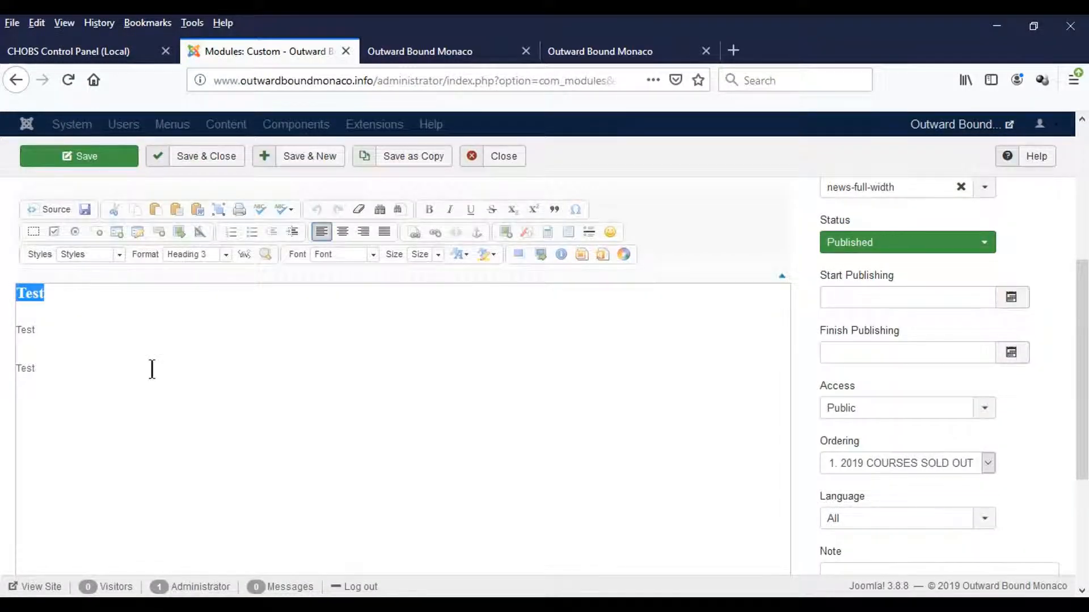
{"action": "key", "text": "Delete"}
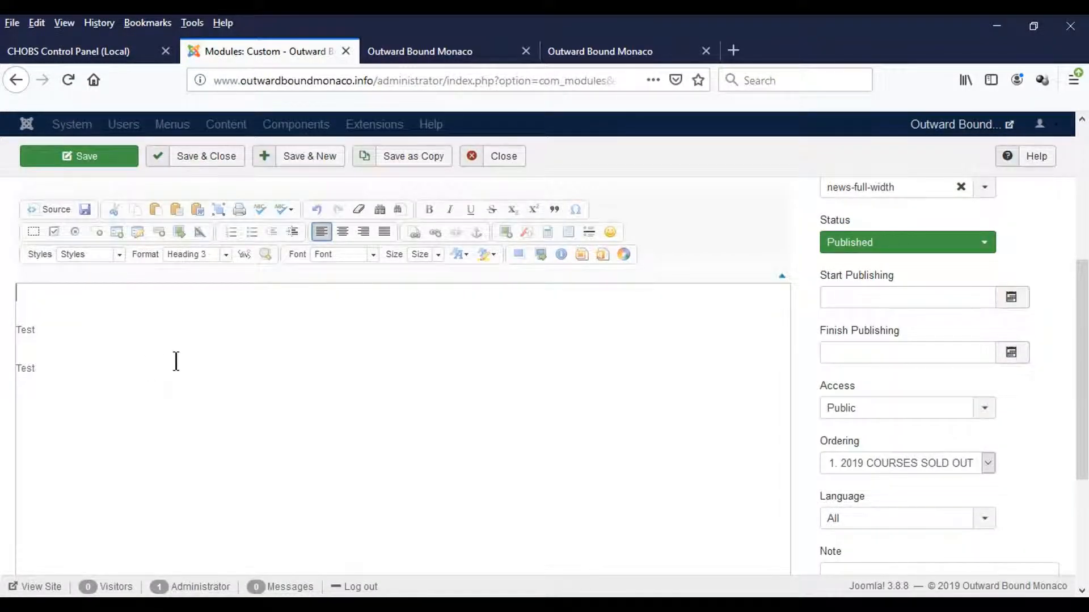
{"action": "key", "text": "Delete"}
{"action": "key", "text": "Delete"}
{"action": "scroll", "coordinate": [278, 369], "scroll_direction": "up", "scroll_amount": 5}
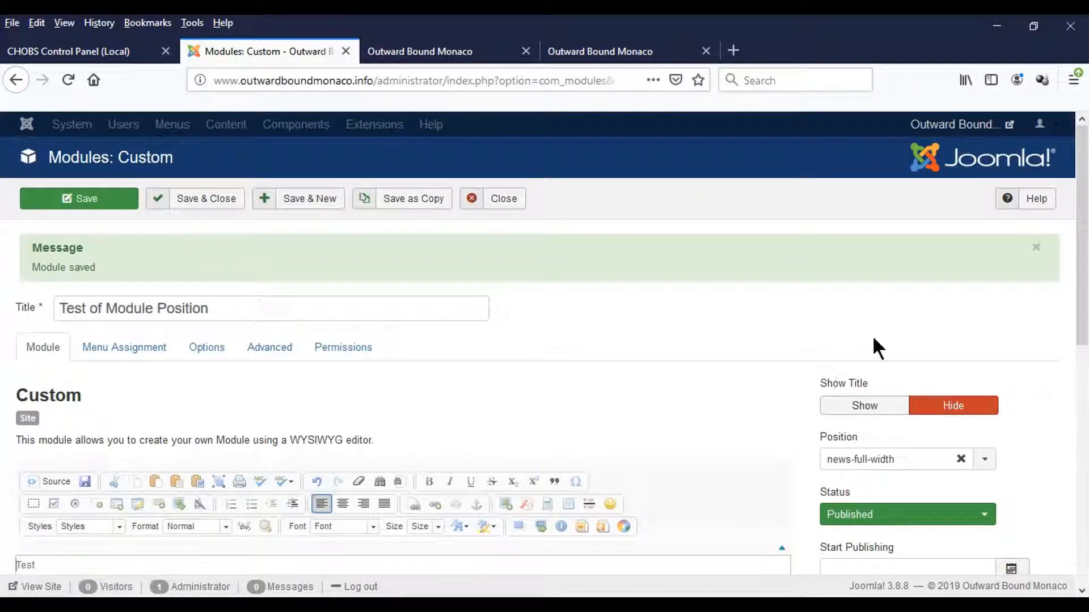
- Set the module's title to Show, save the module and refresh the live home page
{"action": "left_click", "coordinate": [864, 406]}
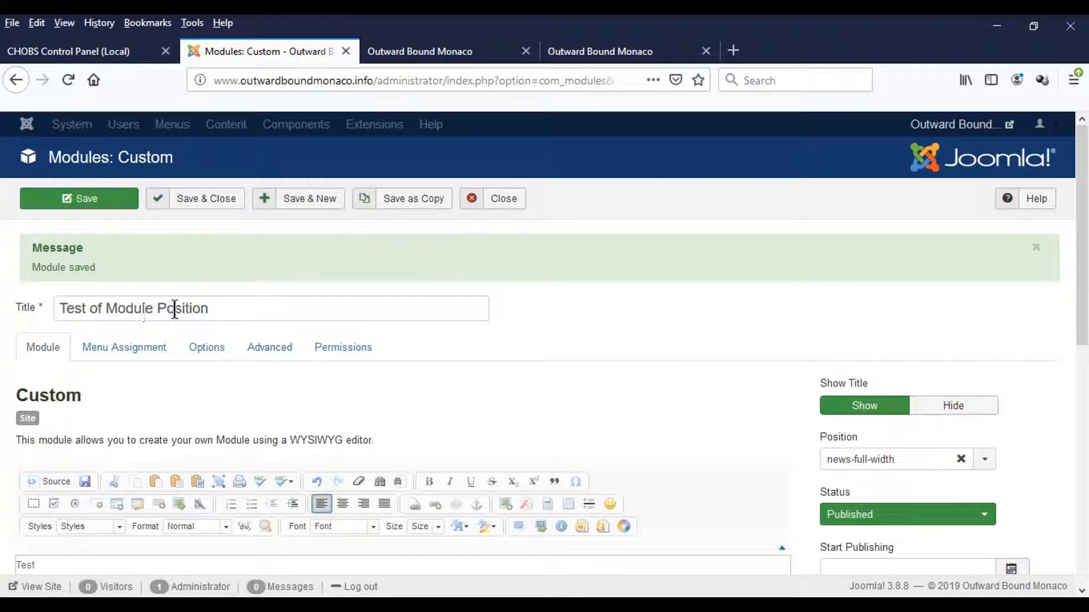
{"action": "left_click", "coordinate": [97, 201]}
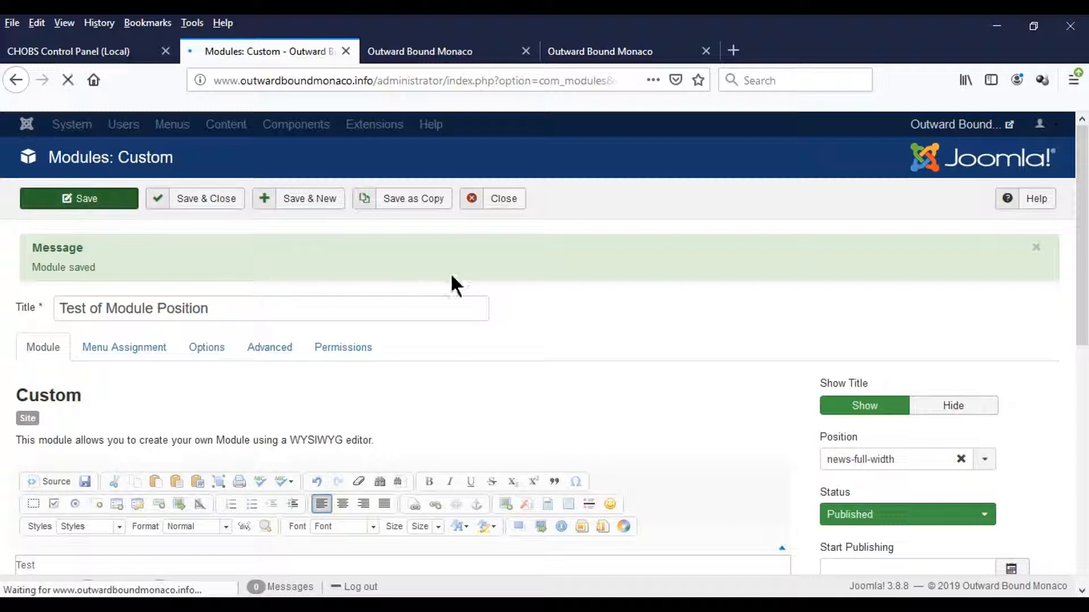
{"action": "left_click", "coordinate": [607, 51]}
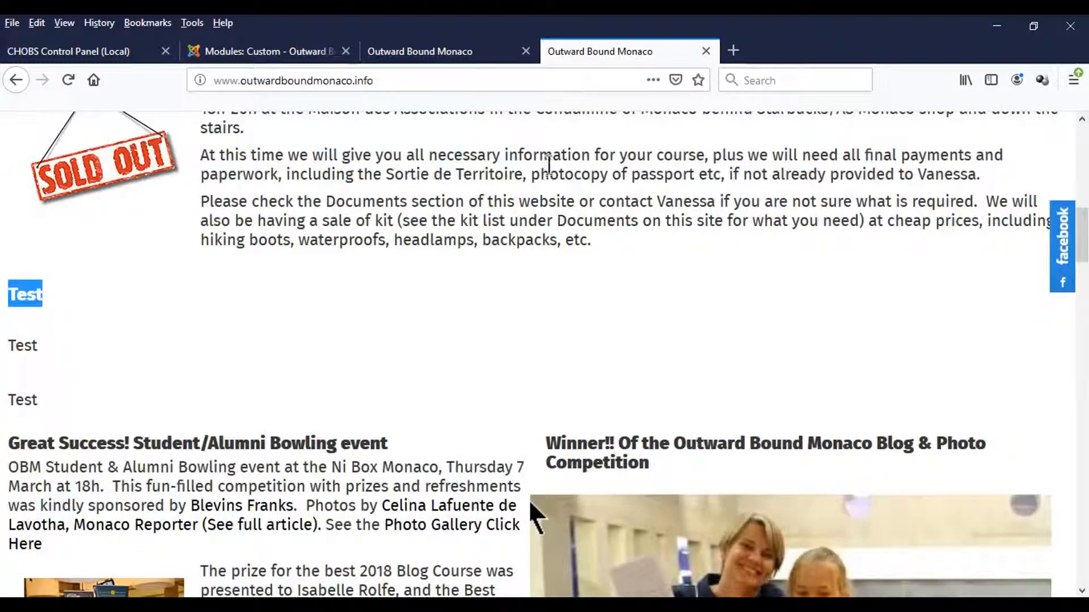
{"action": "left_click", "coordinate": [68, 79]}
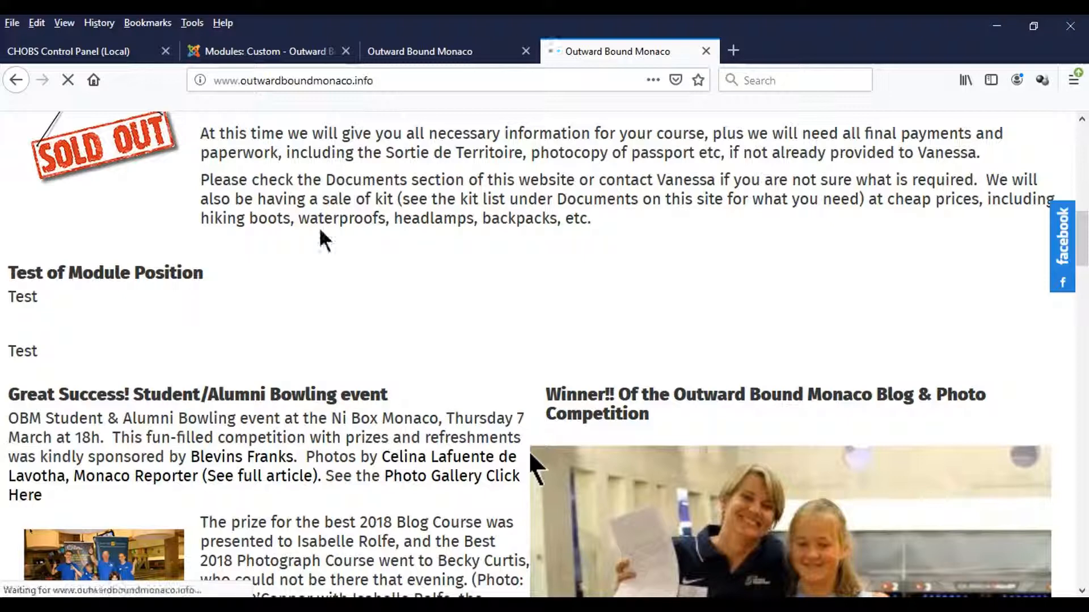
- Compare the custom module's title in the administrator with its heading on the live home page
{"action": "left_click", "coordinate": [278, 52]}
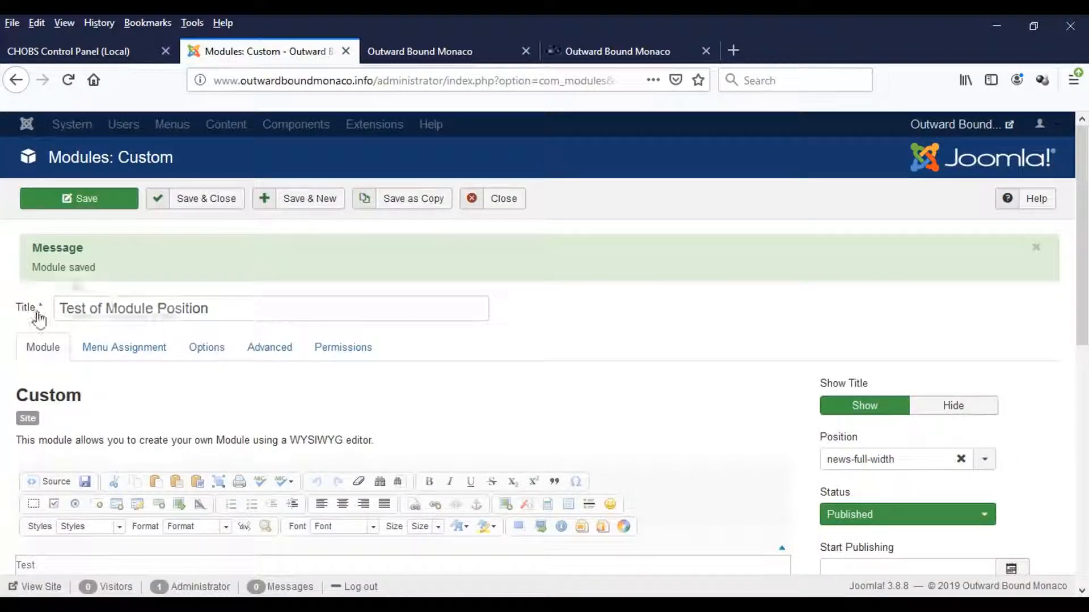
{"action": "left_click", "coordinate": [615, 52]}
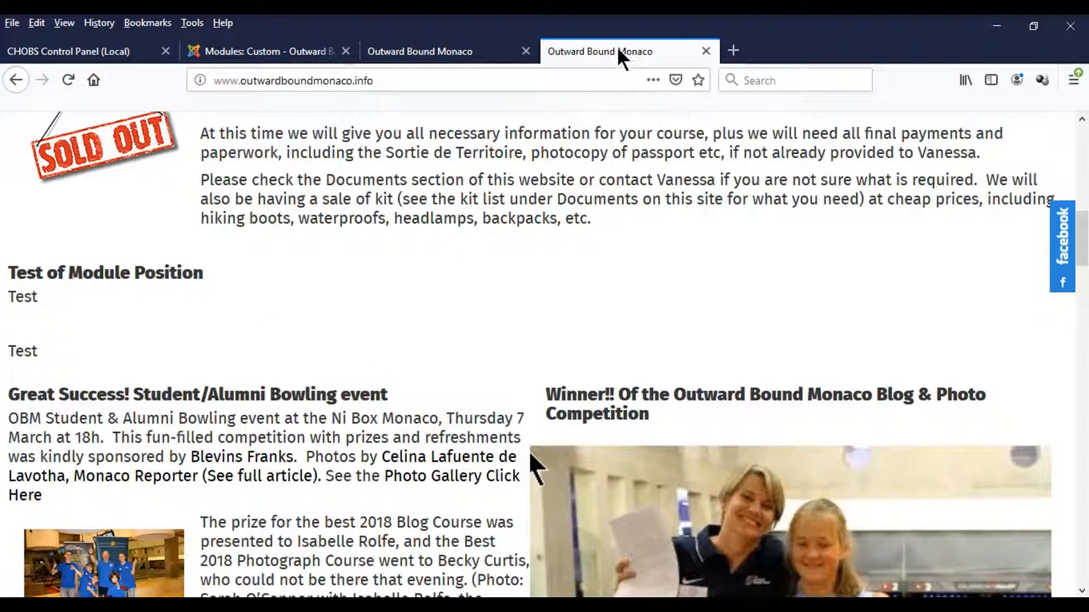
{"action": "left_click", "coordinate": [271, 53]}
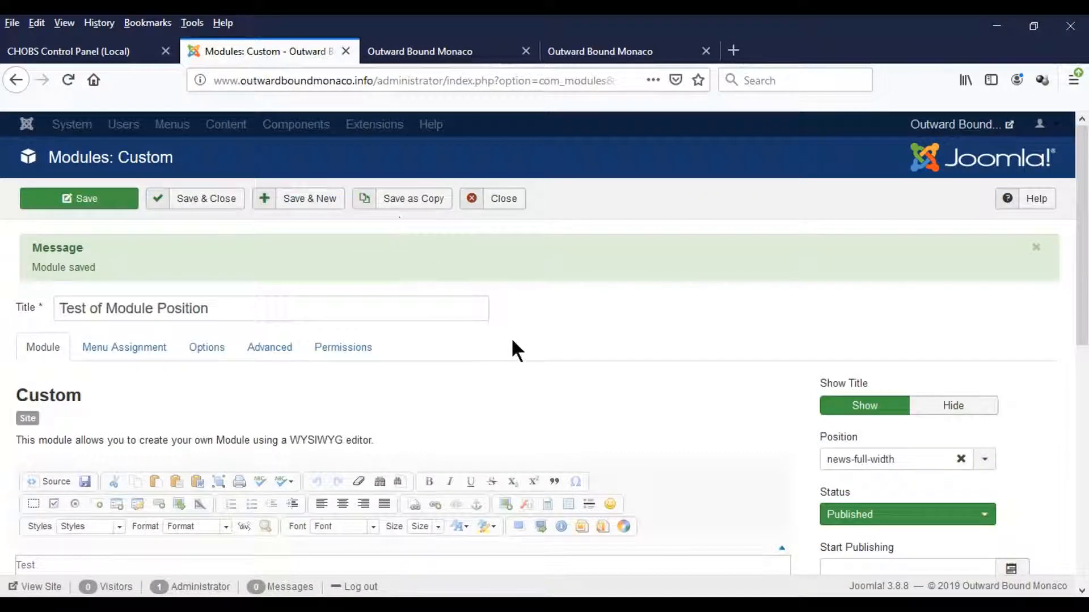
- View the available Status options of the Test of Module Position module, keeping it set to Published
{"action": "scroll", "coordinate": [680, 267], "scroll_direction": "down", "scroll_amount": 3}
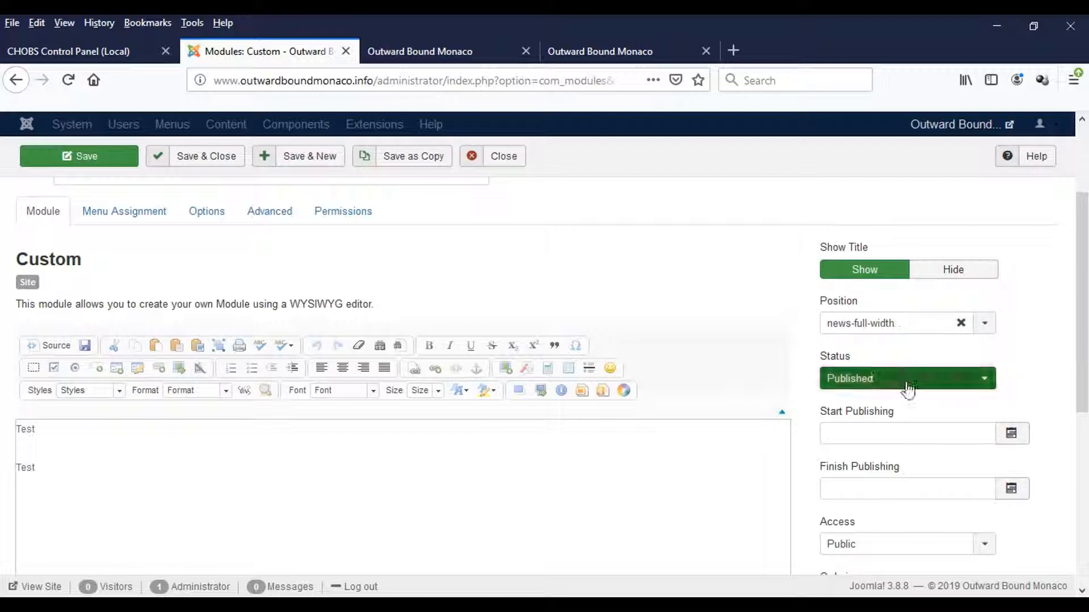
{"action": "left_click", "coordinate": [877, 384]}
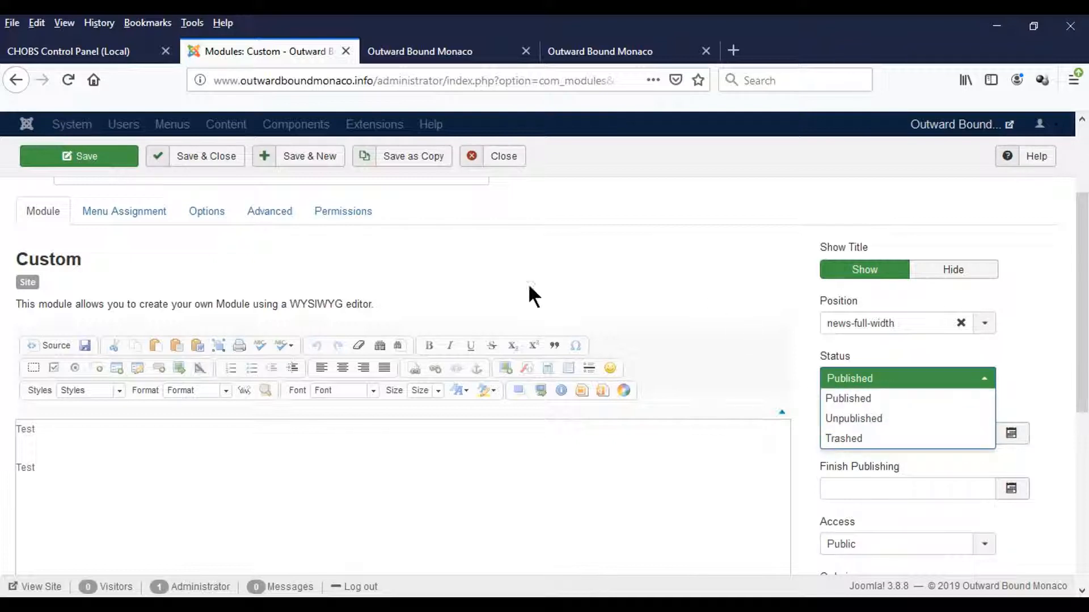
{"action": "left_click", "coordinate": [649, 262]}
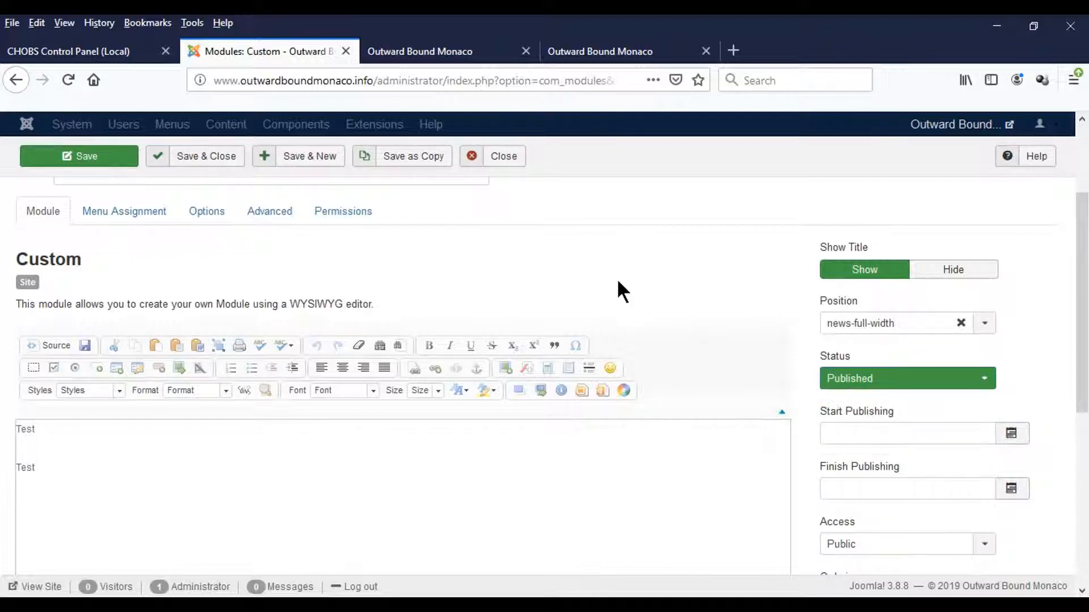
- Save and close the custom module and unpublish Test of Module Position from the site modules list
{"action": "left_click", "coordinate": [206, 163]}
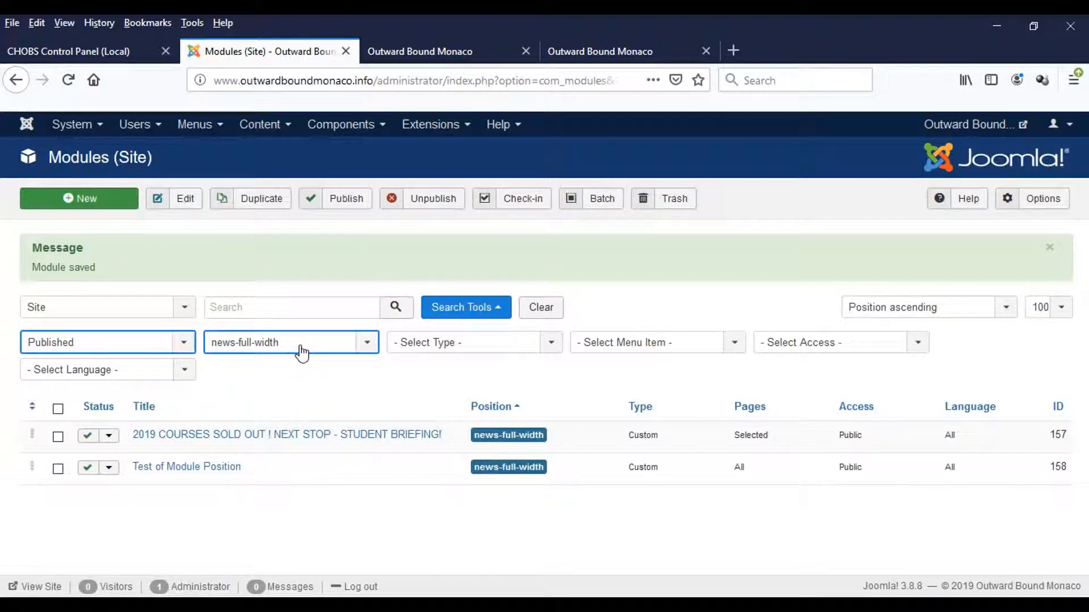
{"action": "left_click", "coordinate": [479, 314]}
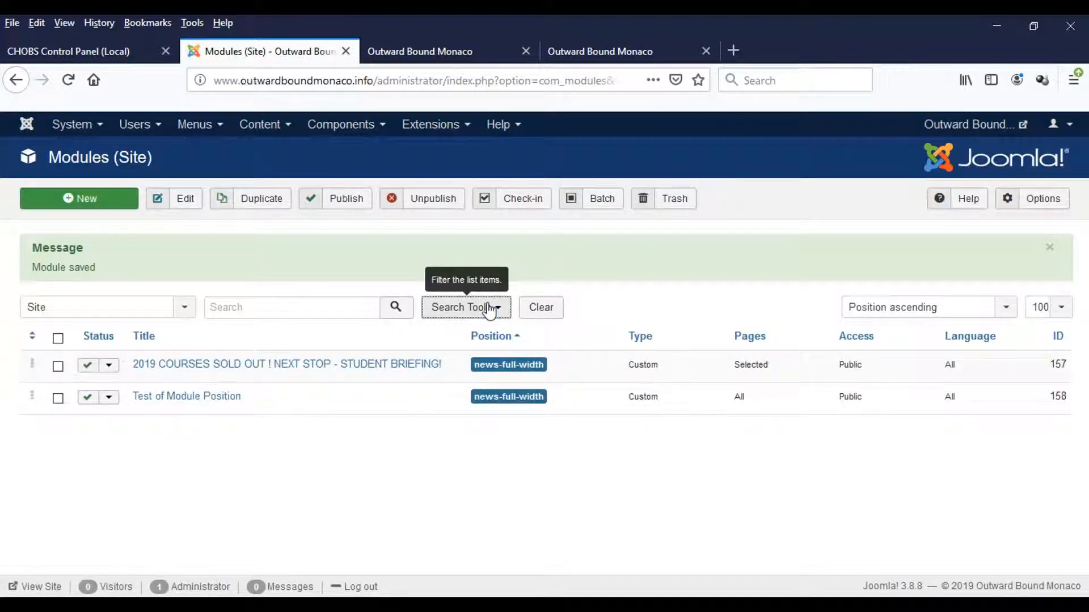
{"action": "left_click", "coordinate": [490, 311]}
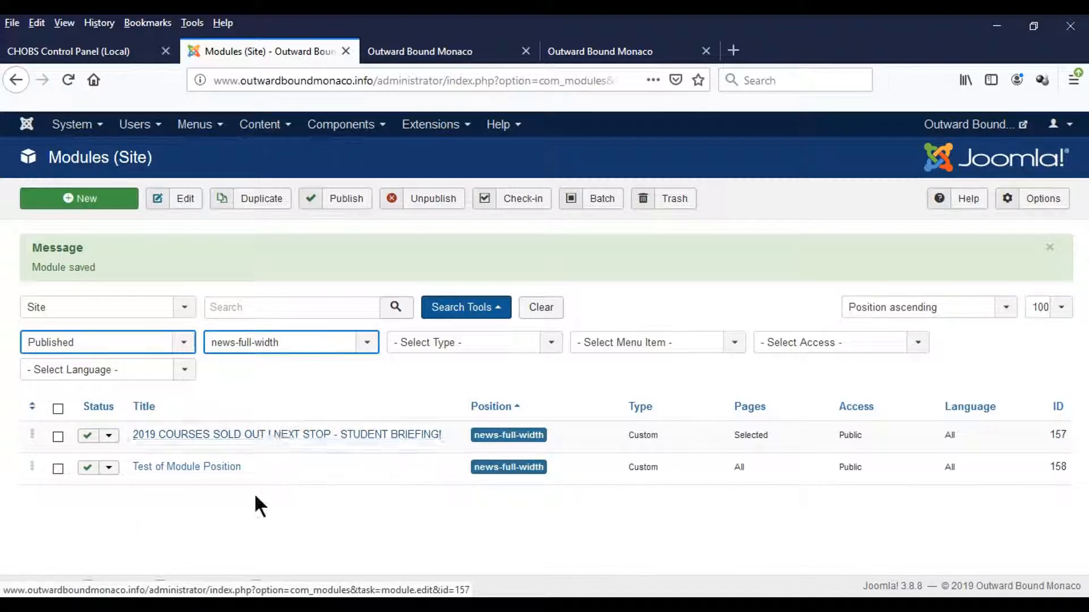
{"action": "left_click", "coordinate": [88, 471]}
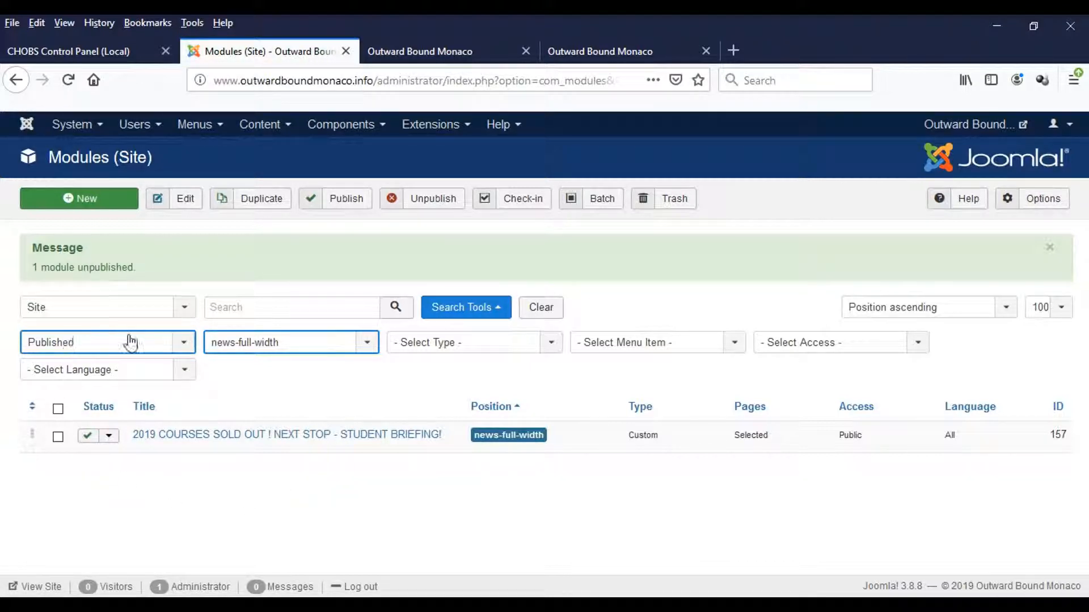
- Clear the Published status filter from the modules list, keeping the news-full-width position filter
{"action": "left_click", "coordinate": [185, 344]}
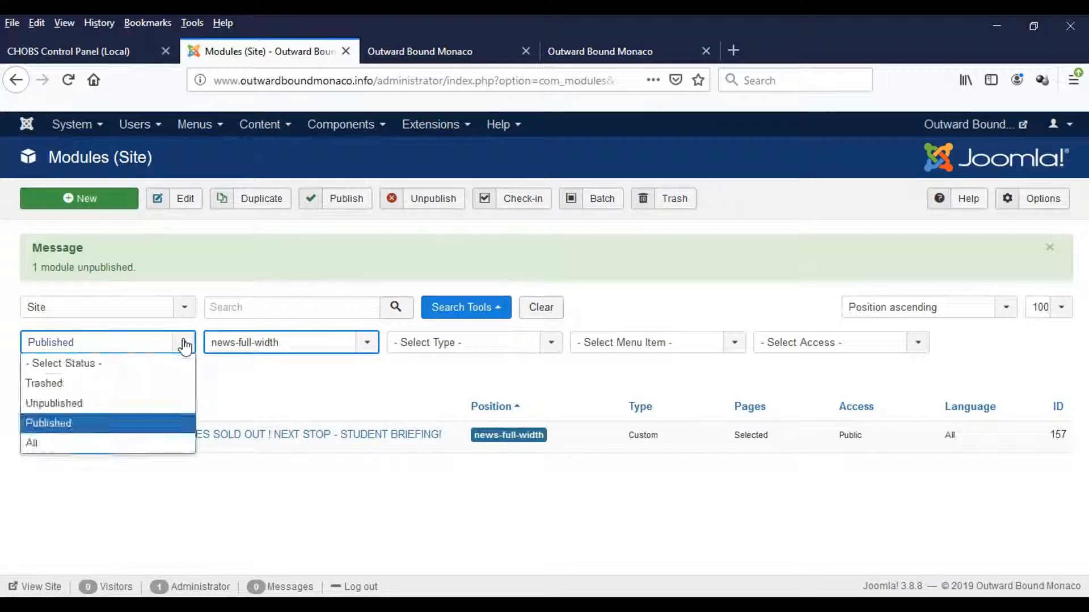
{"action": "left_click", "coordinate": [86, 366]}
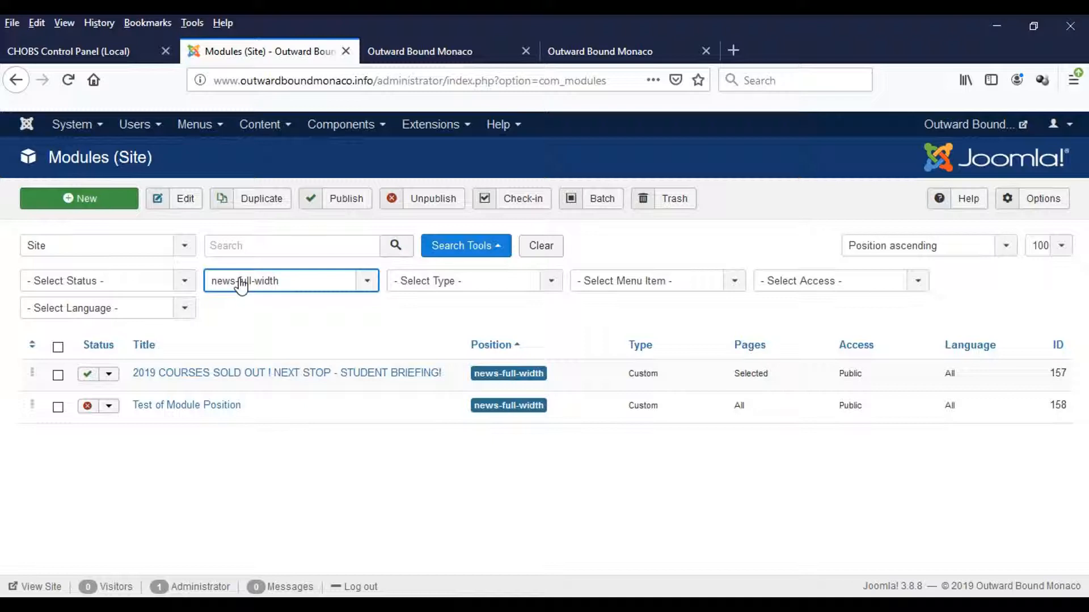
{"action": "left_click", "coordinate": [368, 282]}
{"action": "left_click", "coordinate": [369, 286]}
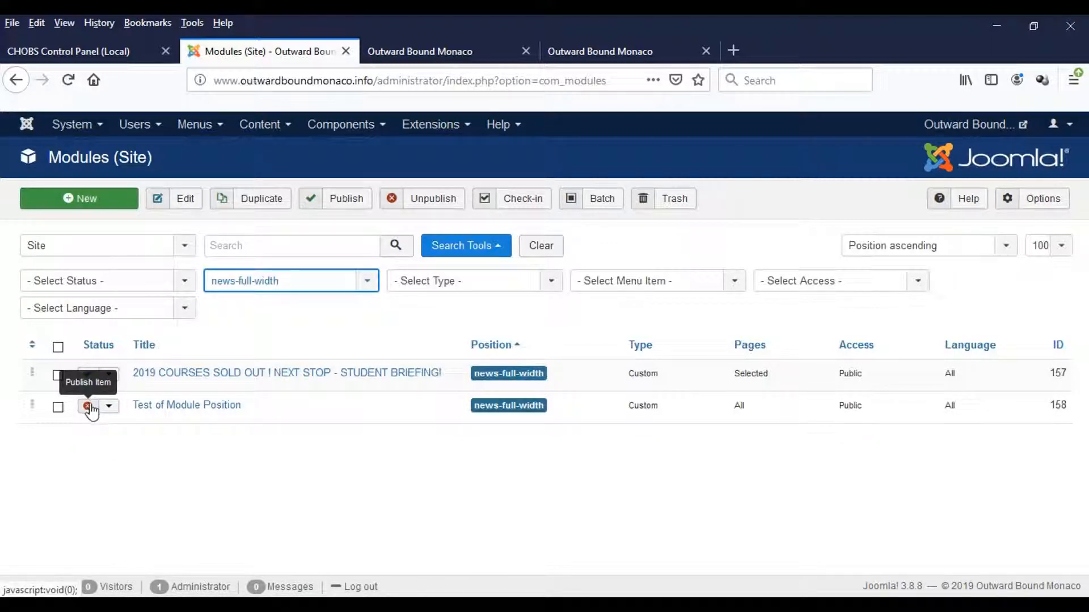
- Reload the live home page and check the area below the student briefing news for the unpublished test module
{"action": "left_click", "coordinate": [624, 52]}
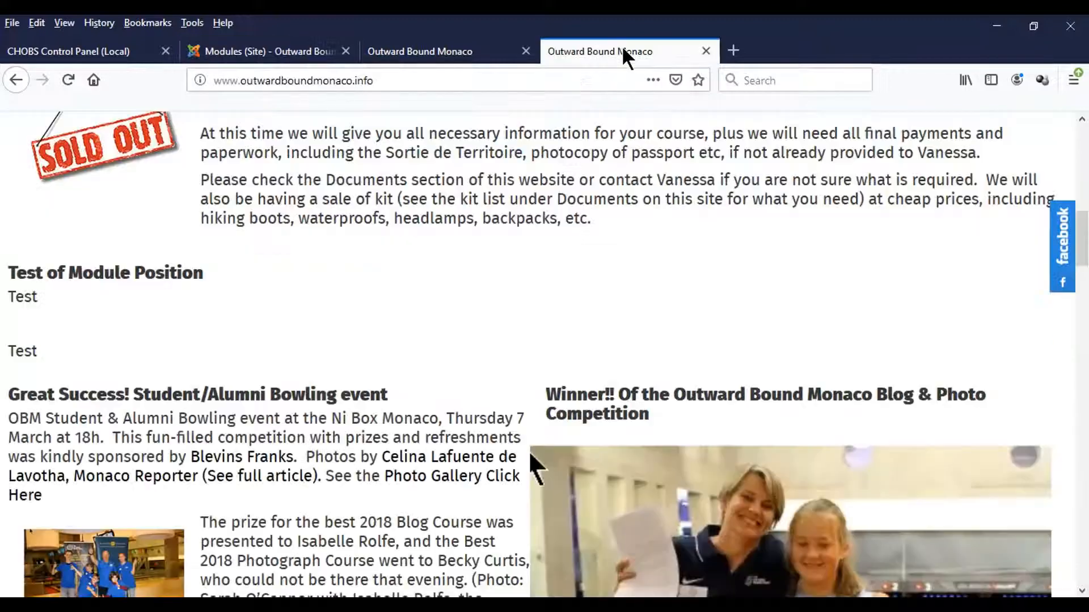
{"action": "left_click", "coordinate": [68, 79]}
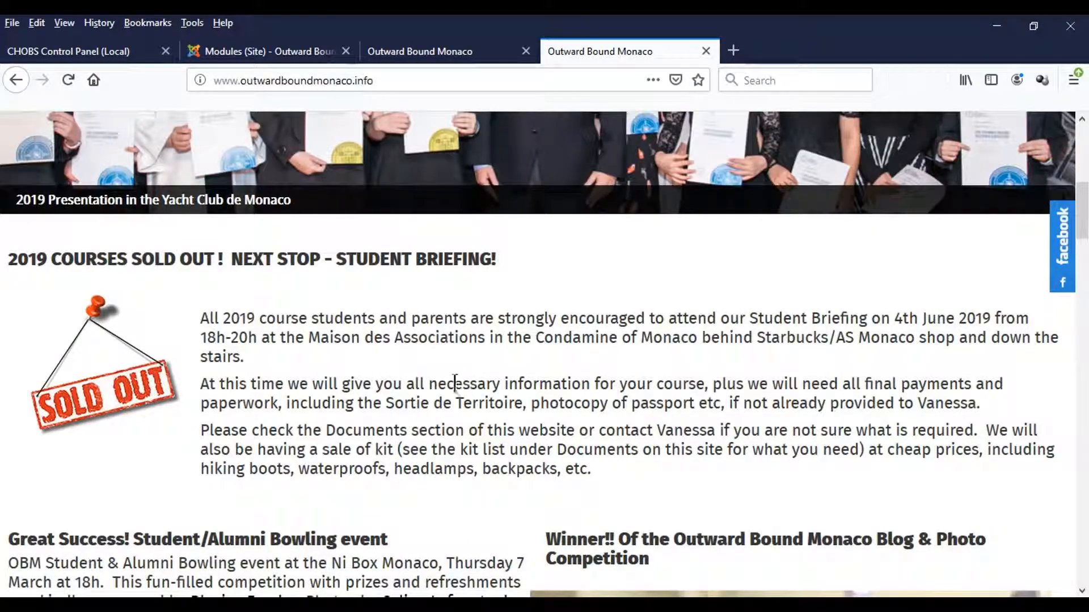
{"action": "scroll", "coordinate": [449, 382], "scroll_direction": "down", "scroll_amount": 5}
{"action": "scroll", "coordinate": [584, 338], "scroll_direction": "up", "scroll_amount": 5}
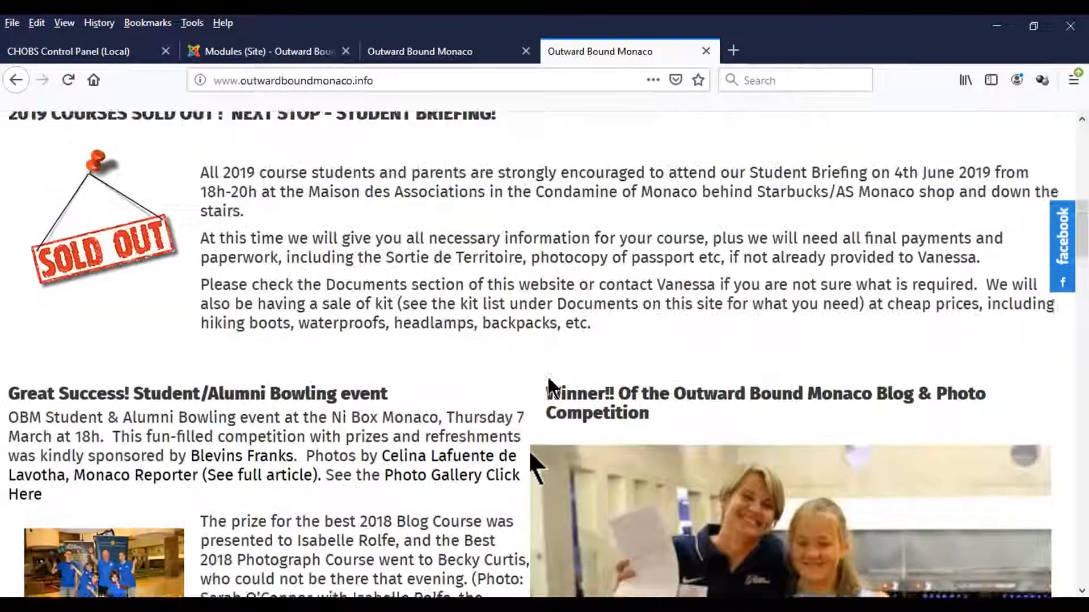